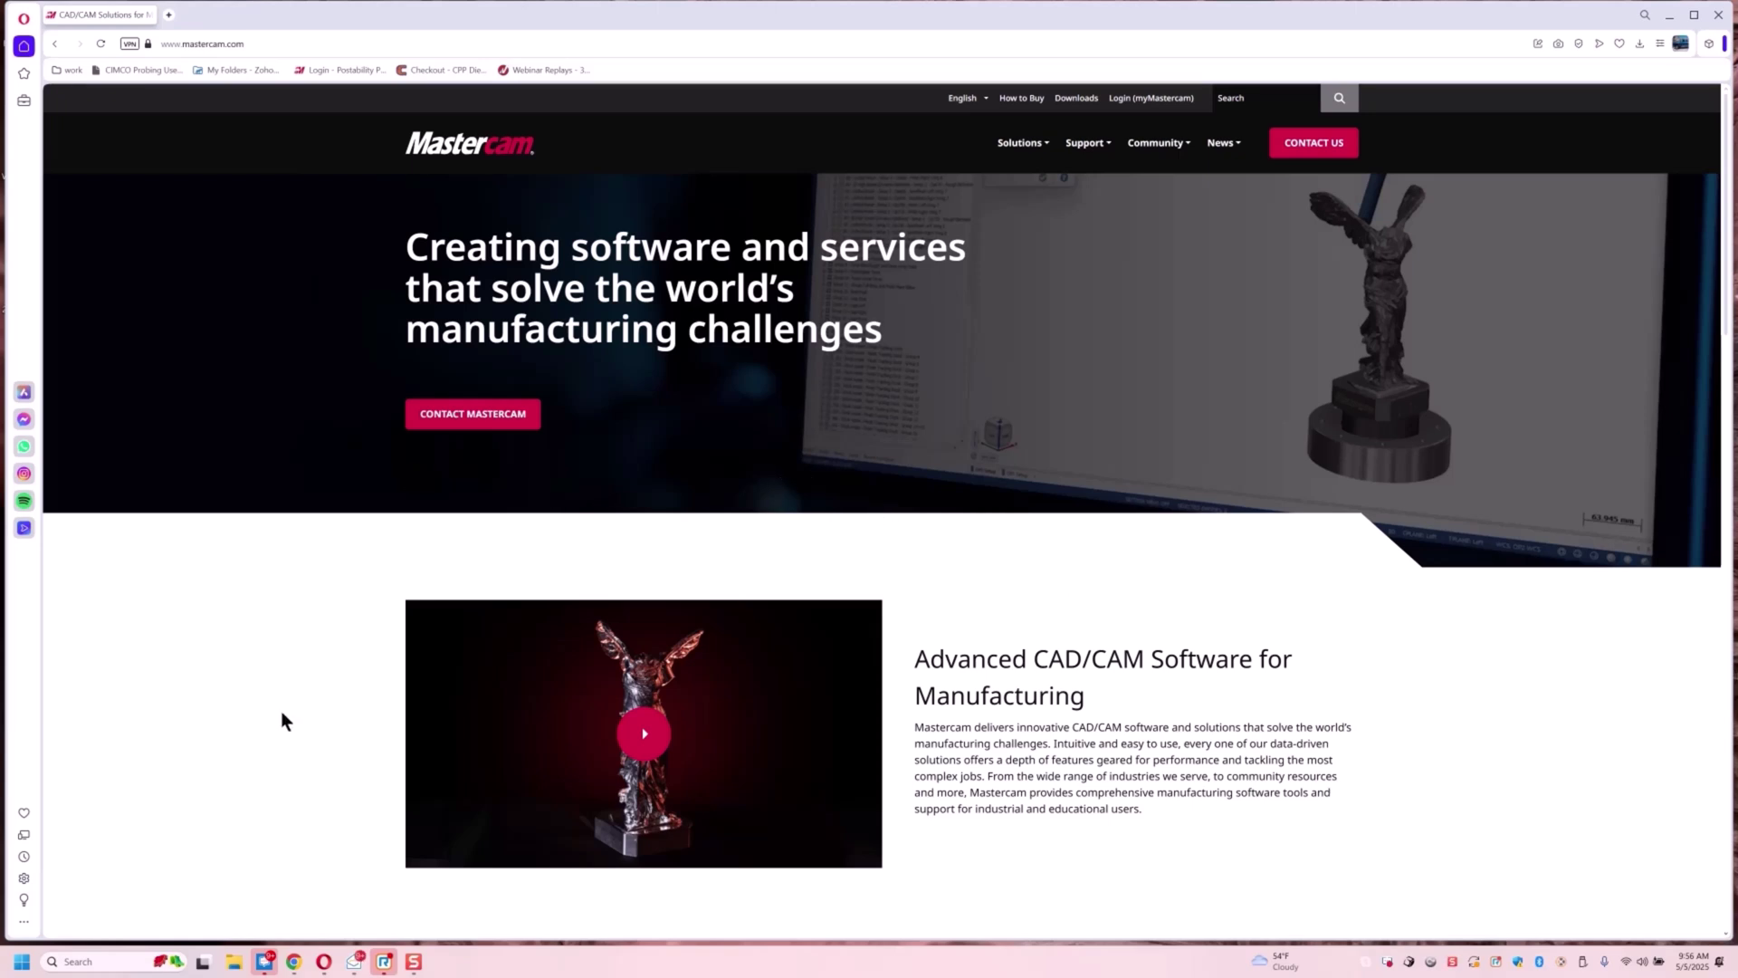
Find the Mastercam Activation Wizard in Windows search and launch it
click(84, 958)
text(av)
key(BackSpace)
text(ct)
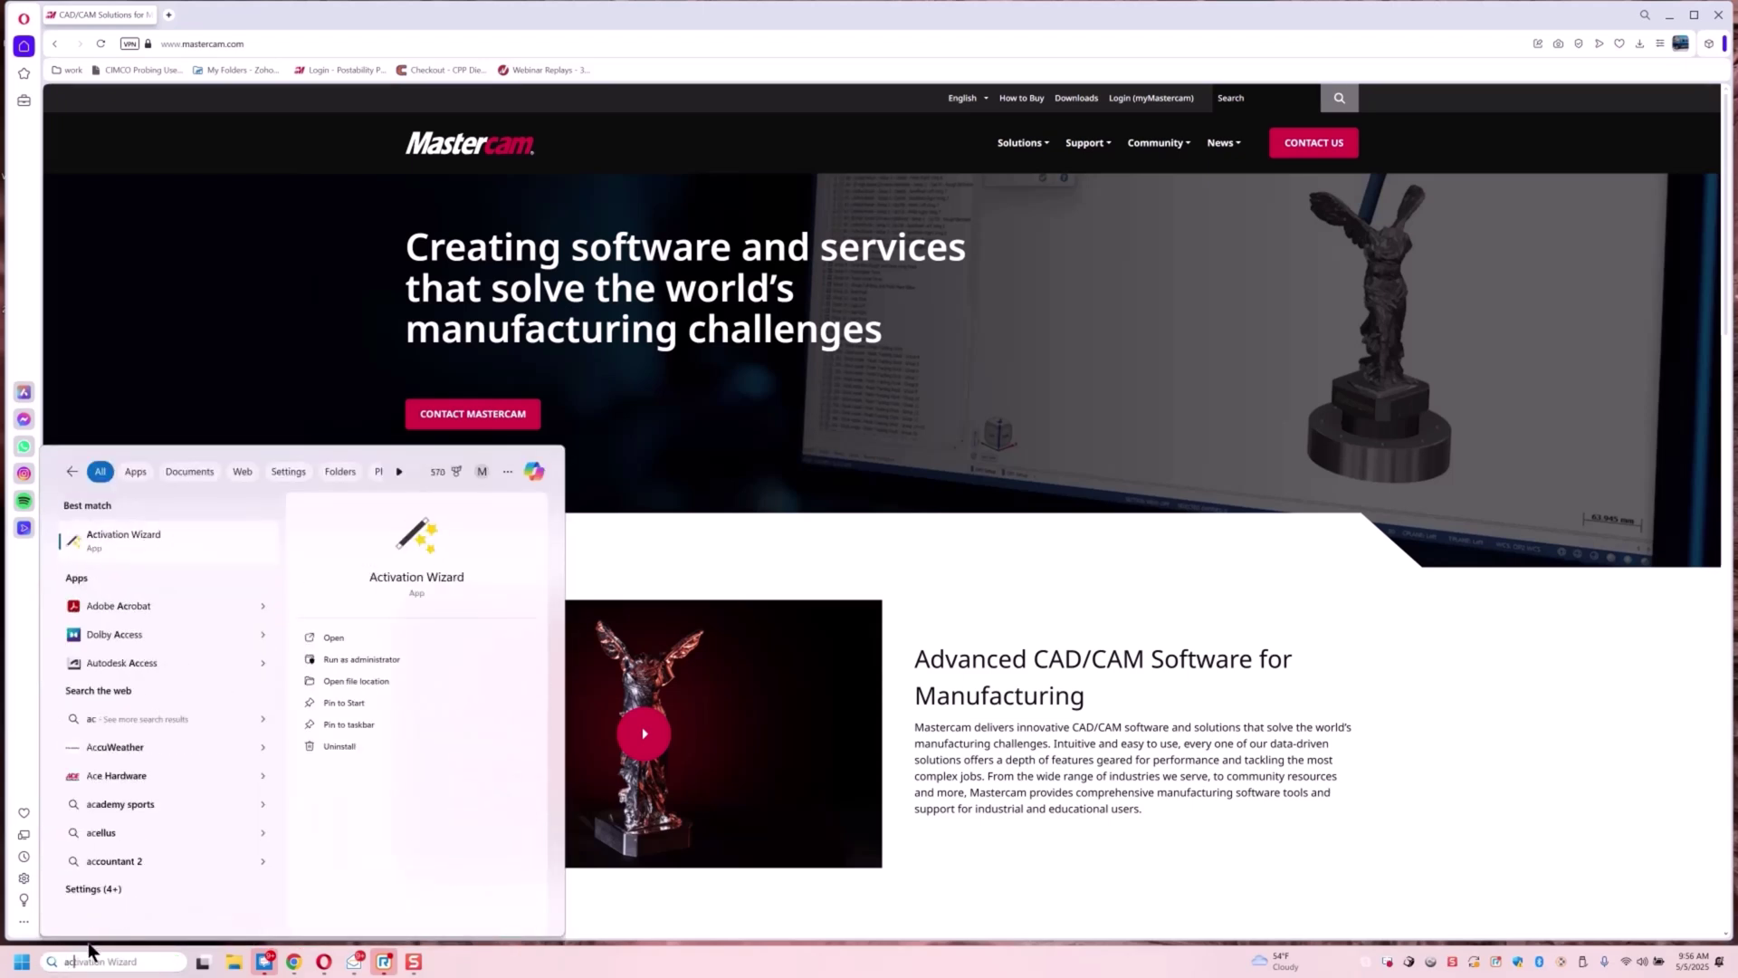
click(155, 535)
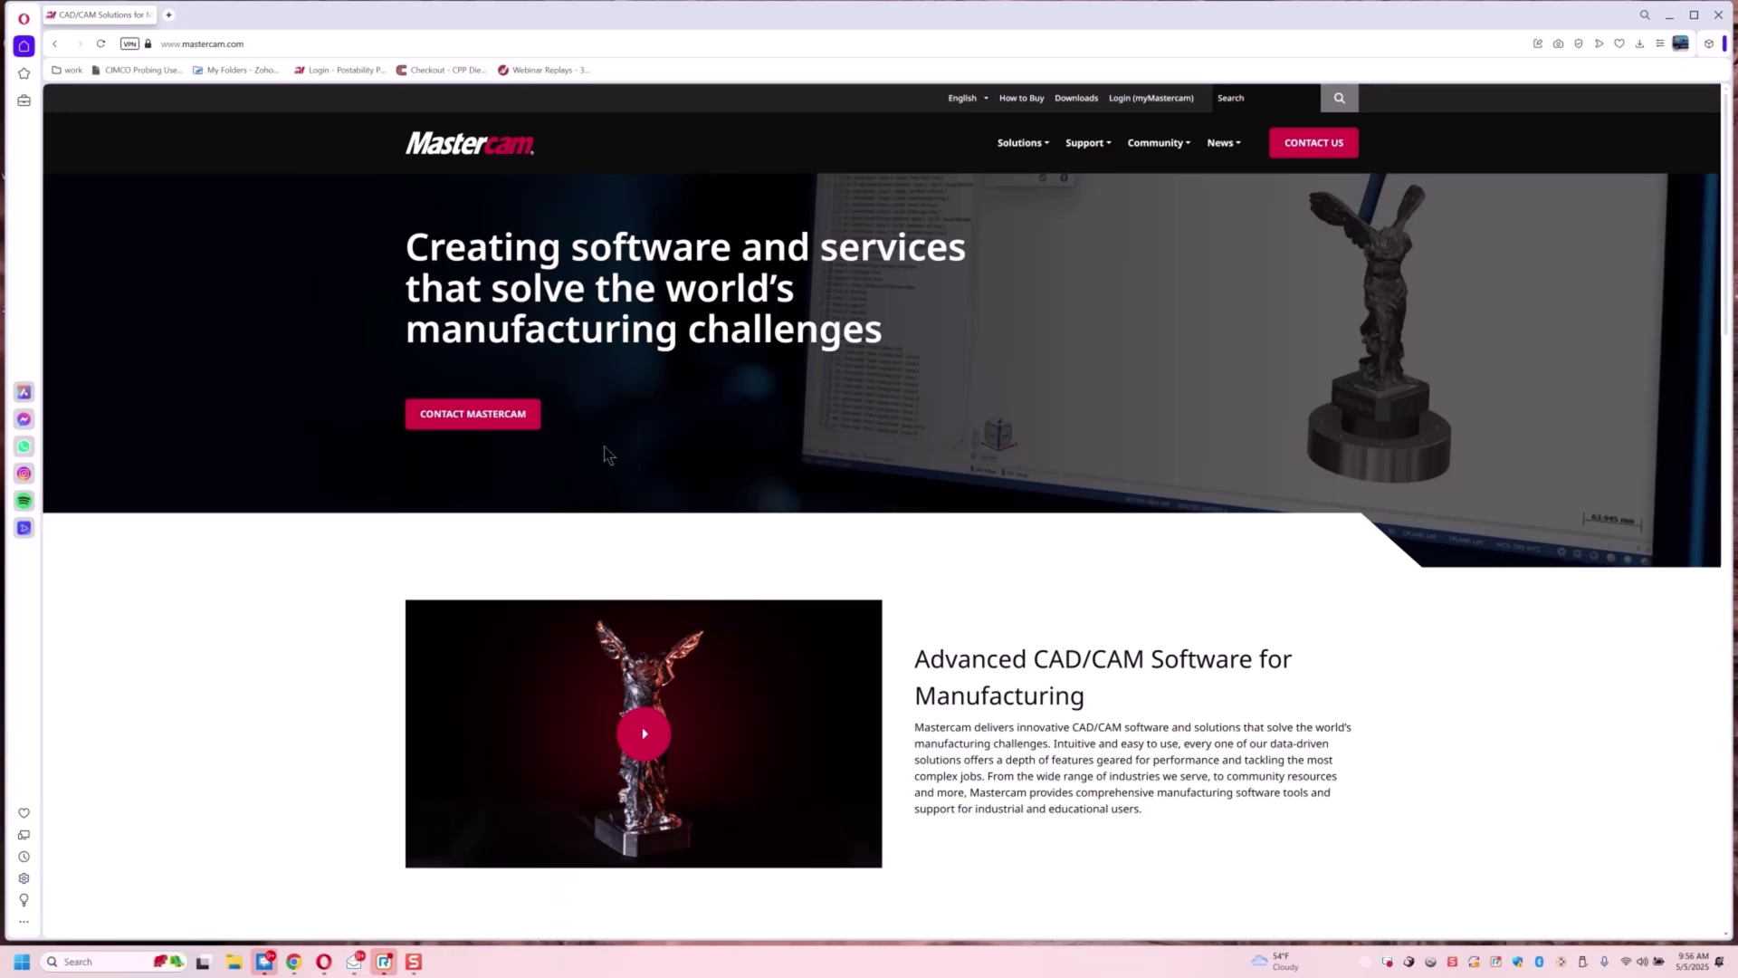
Start an offline activation of a new license, accept the terms, and paste the license number
click(626, 314)
click(614, 282)
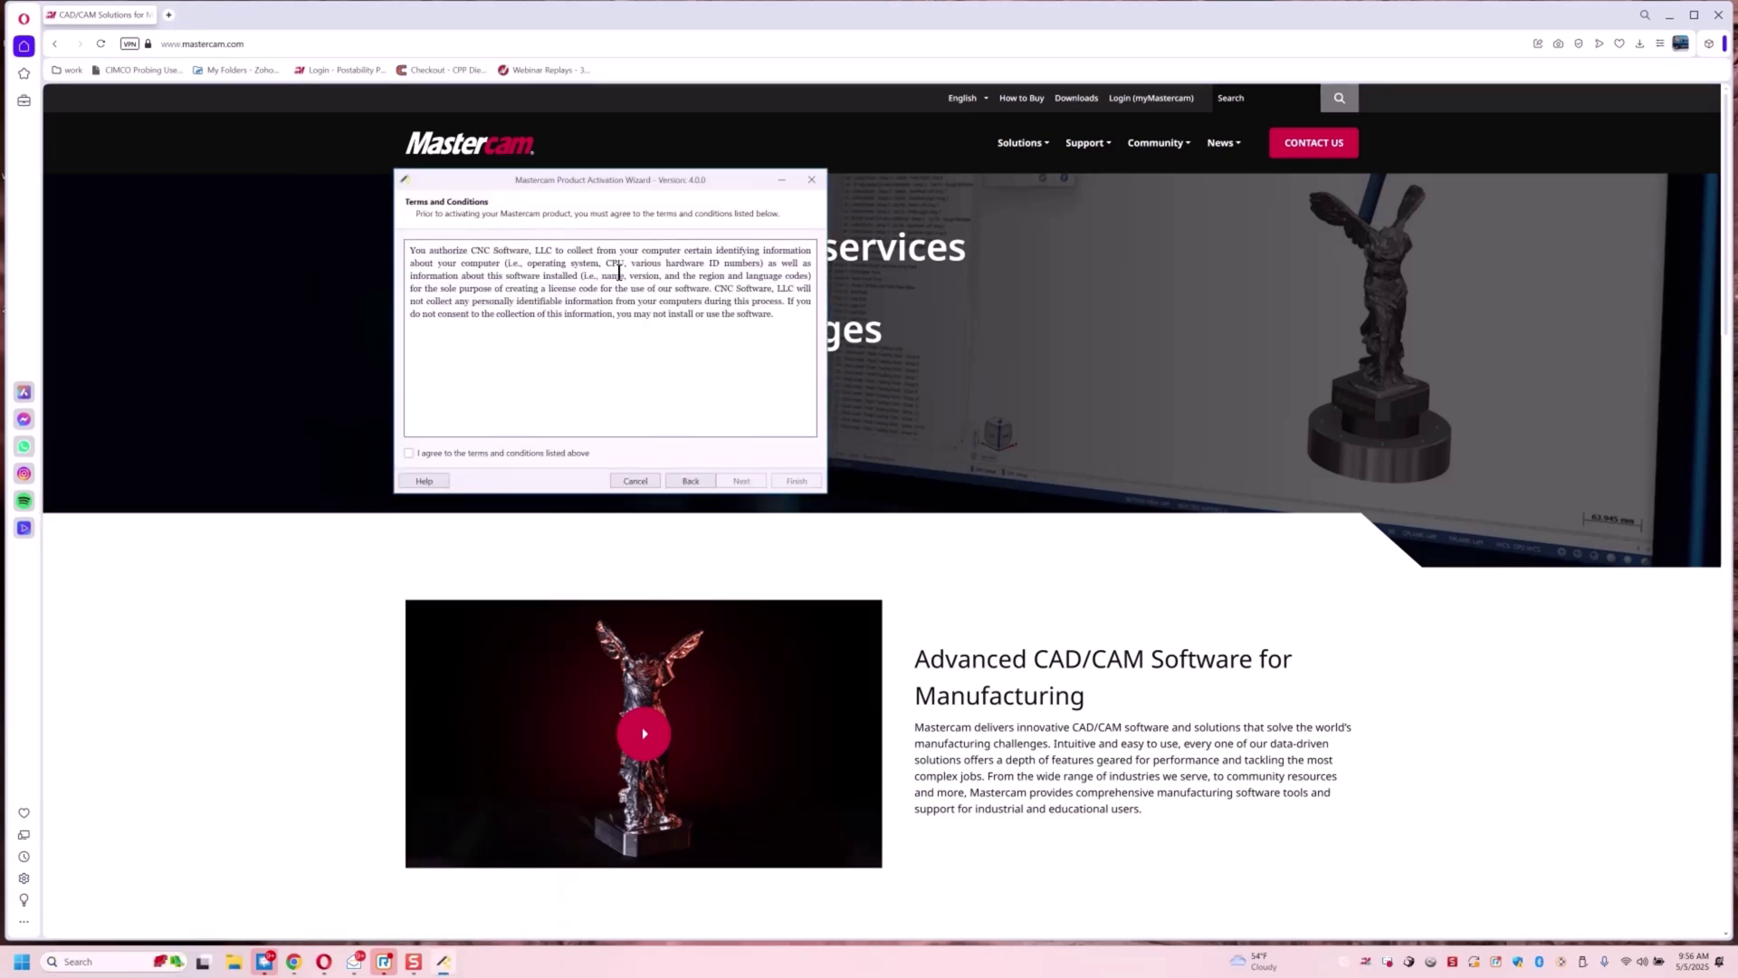
click(455, 452)
click(744, 480)
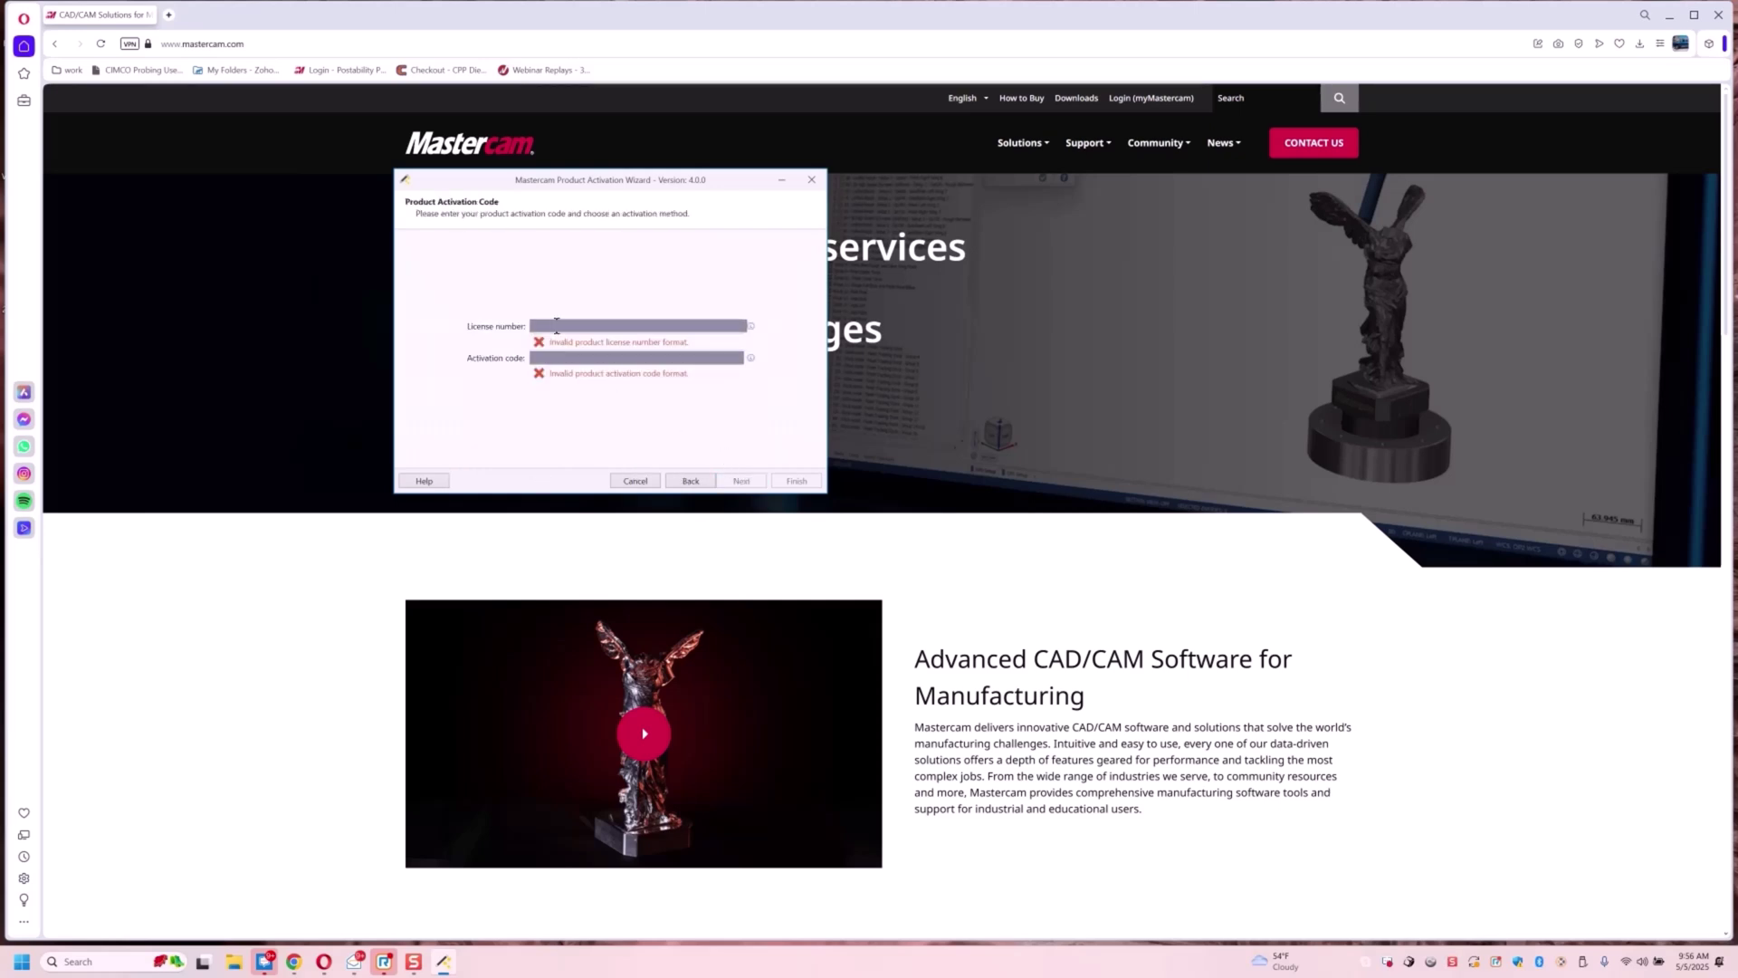
key(ctrl+v)
key(ctrl+v)
Save the .mcReq2 license request file to the Desktop, replacing the existing copy
click(744, 482)
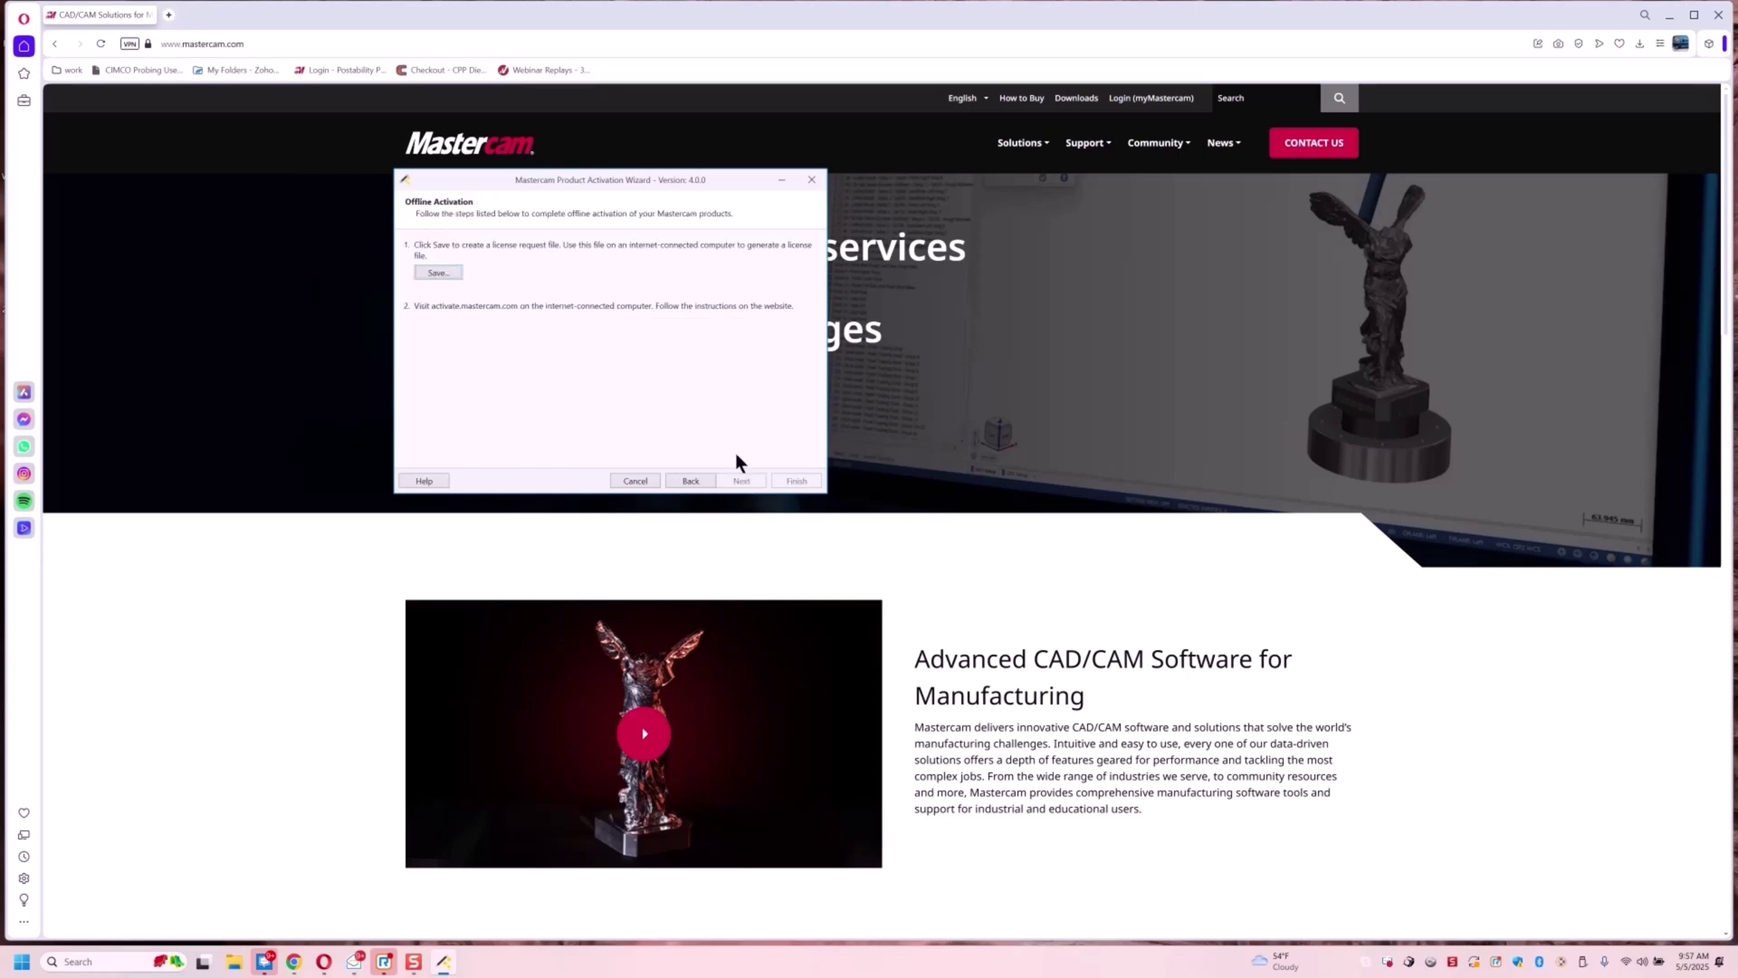
click(454, 275)
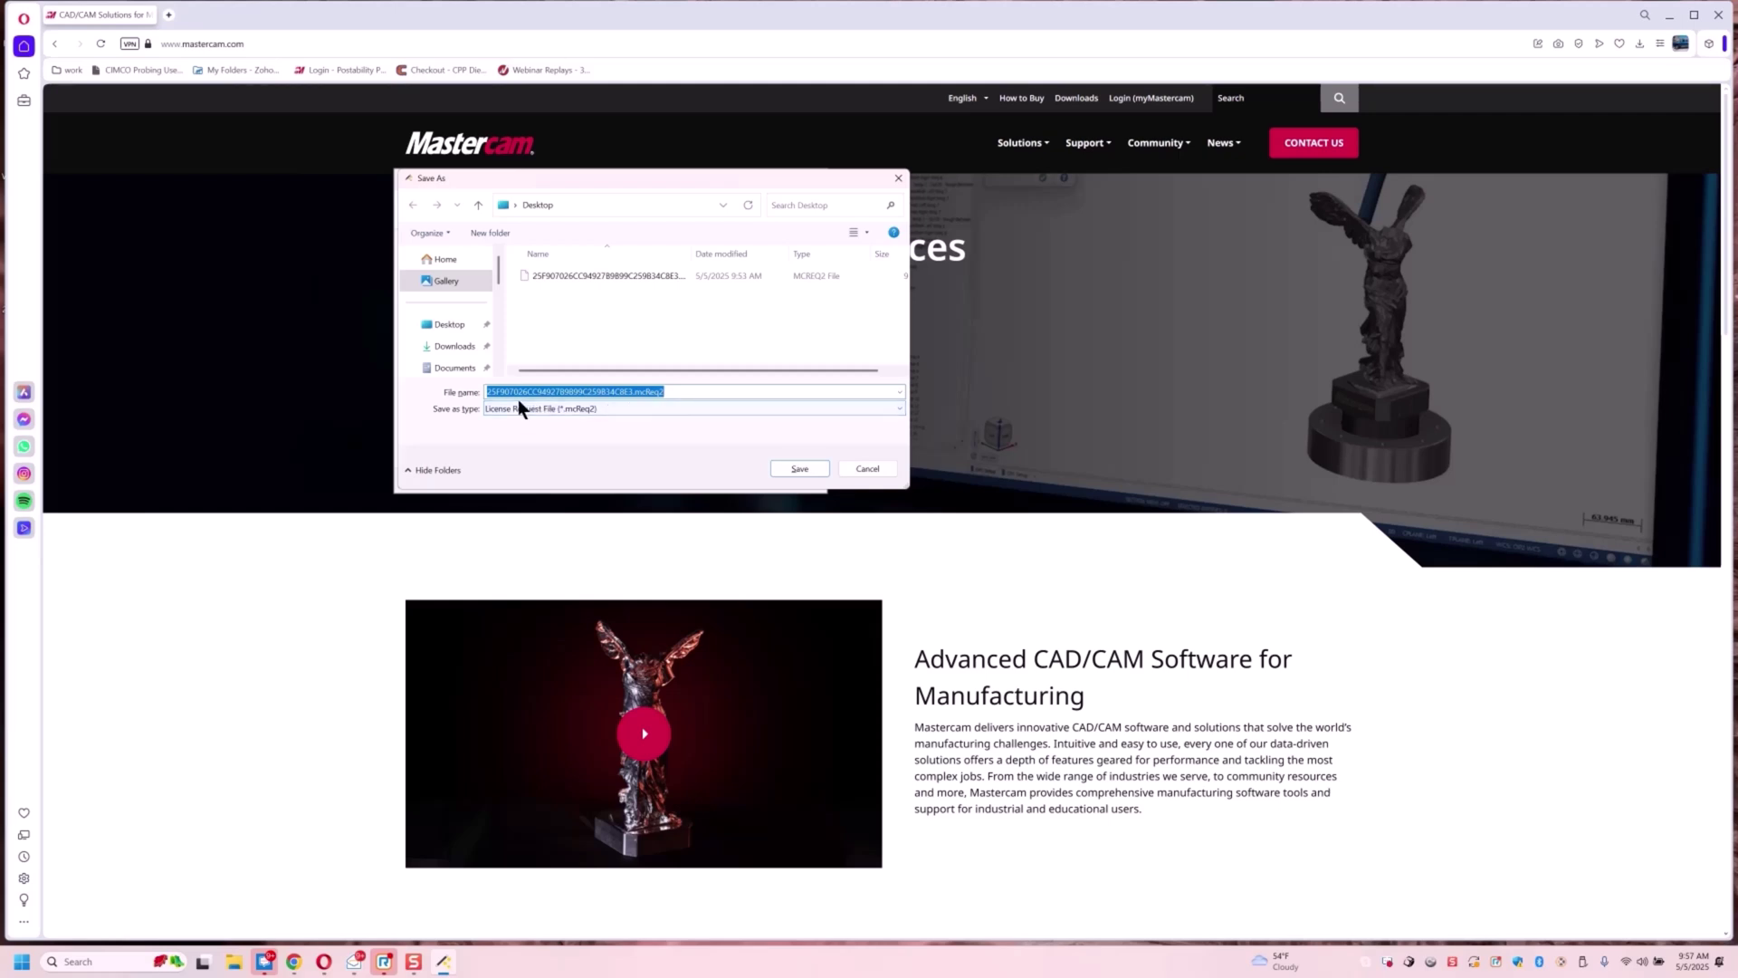
click(801, 468)
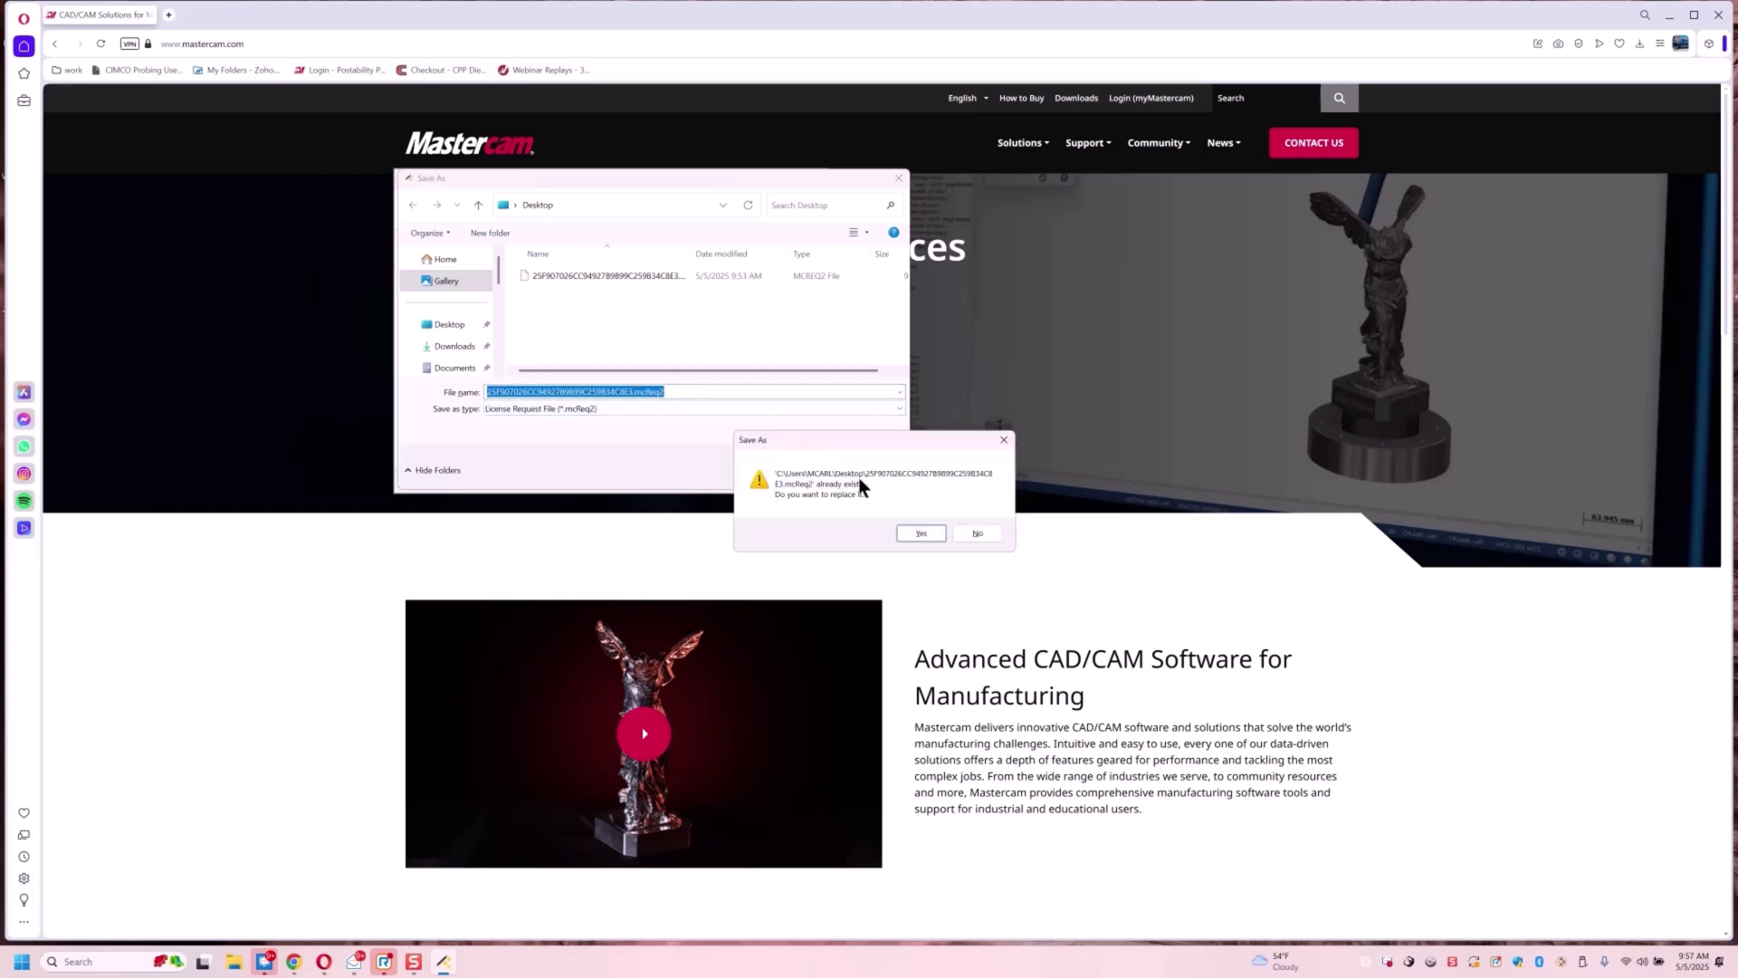
click(926, 532)
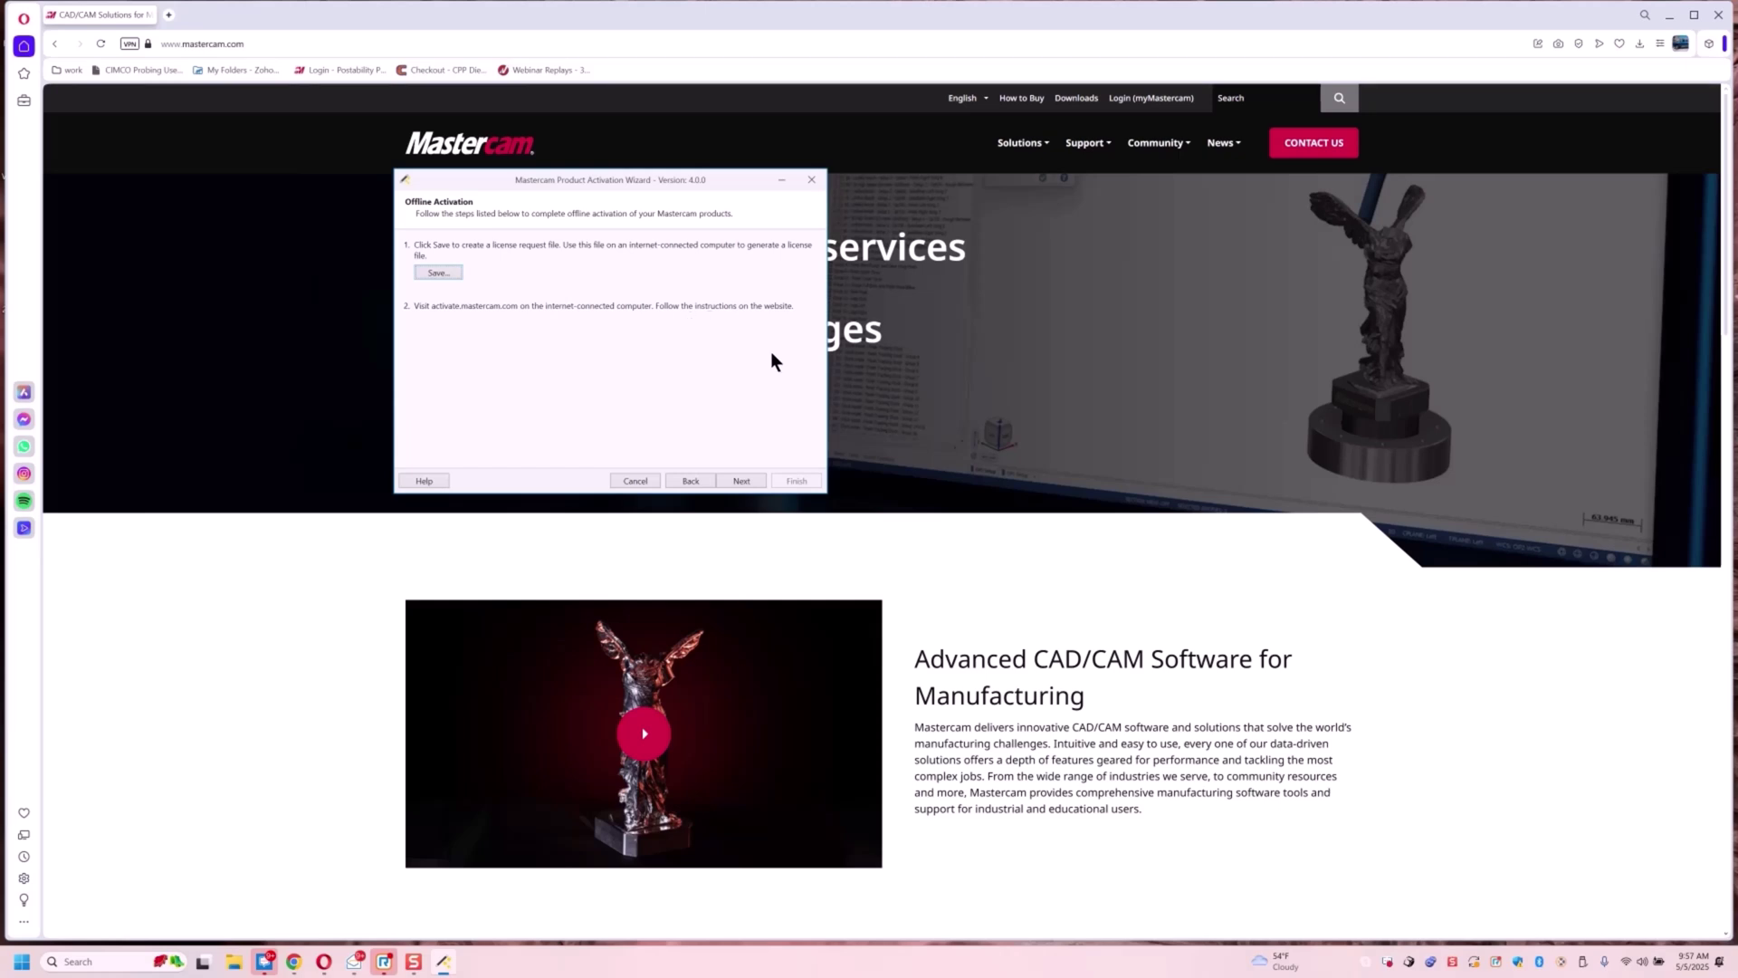
Go to activate.mastercam.com in Opera
click(265, 49)
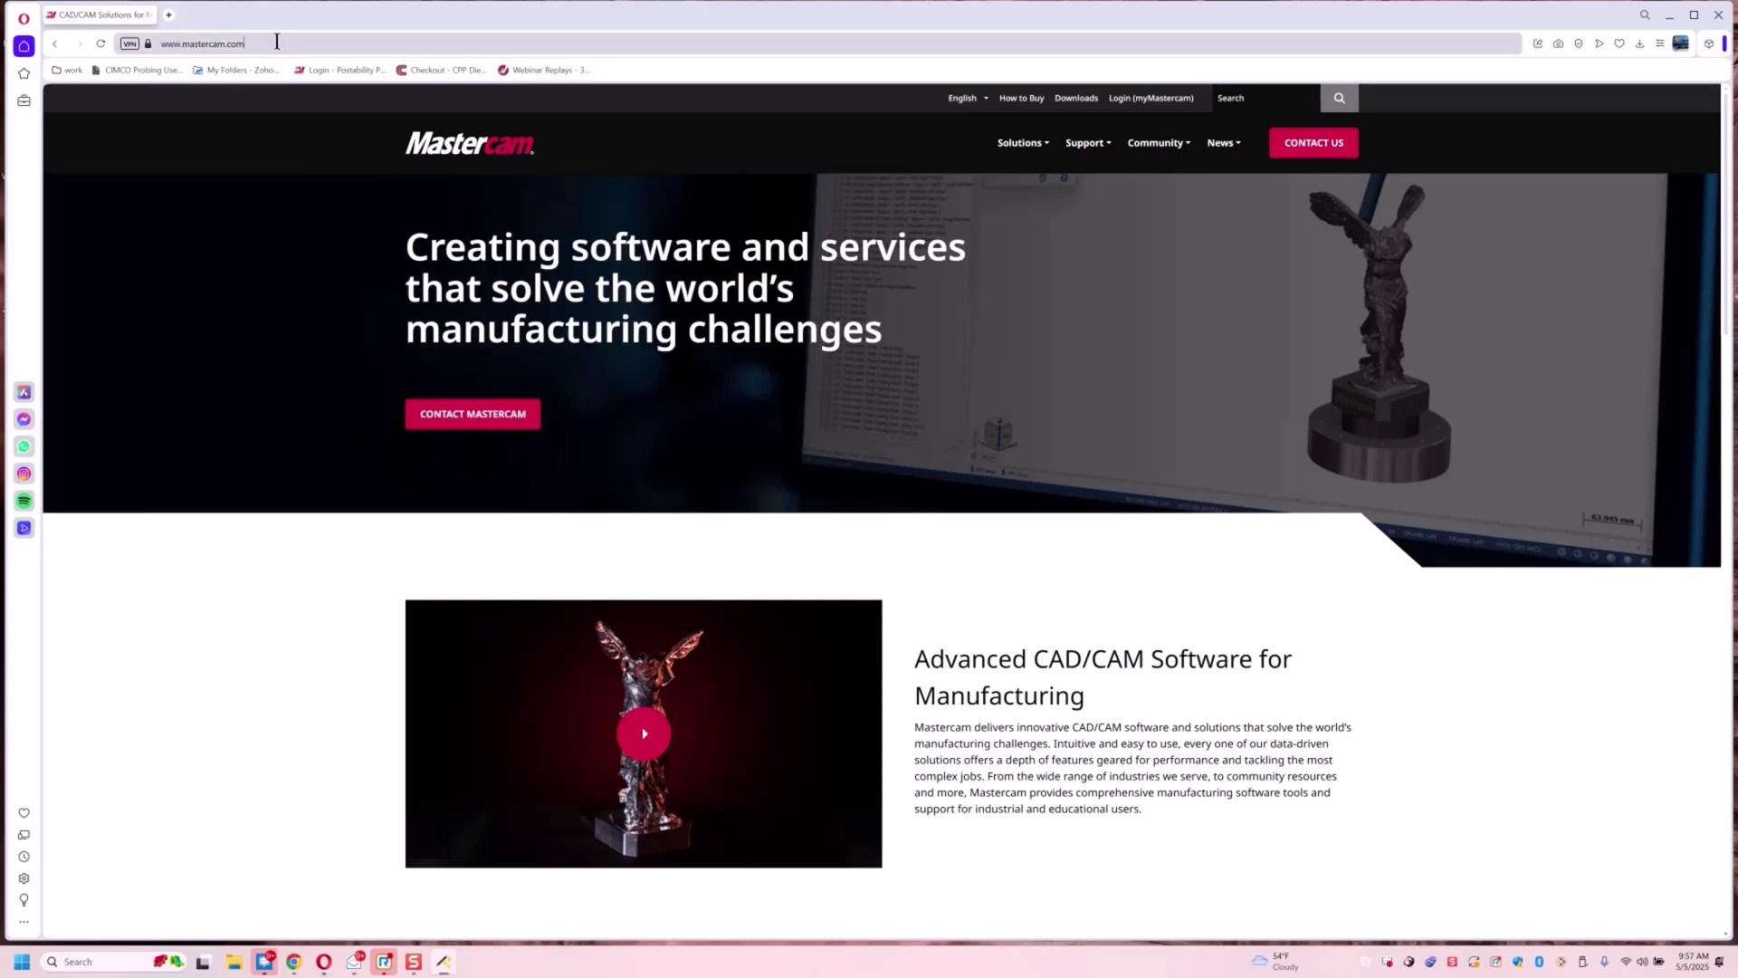
text(act)
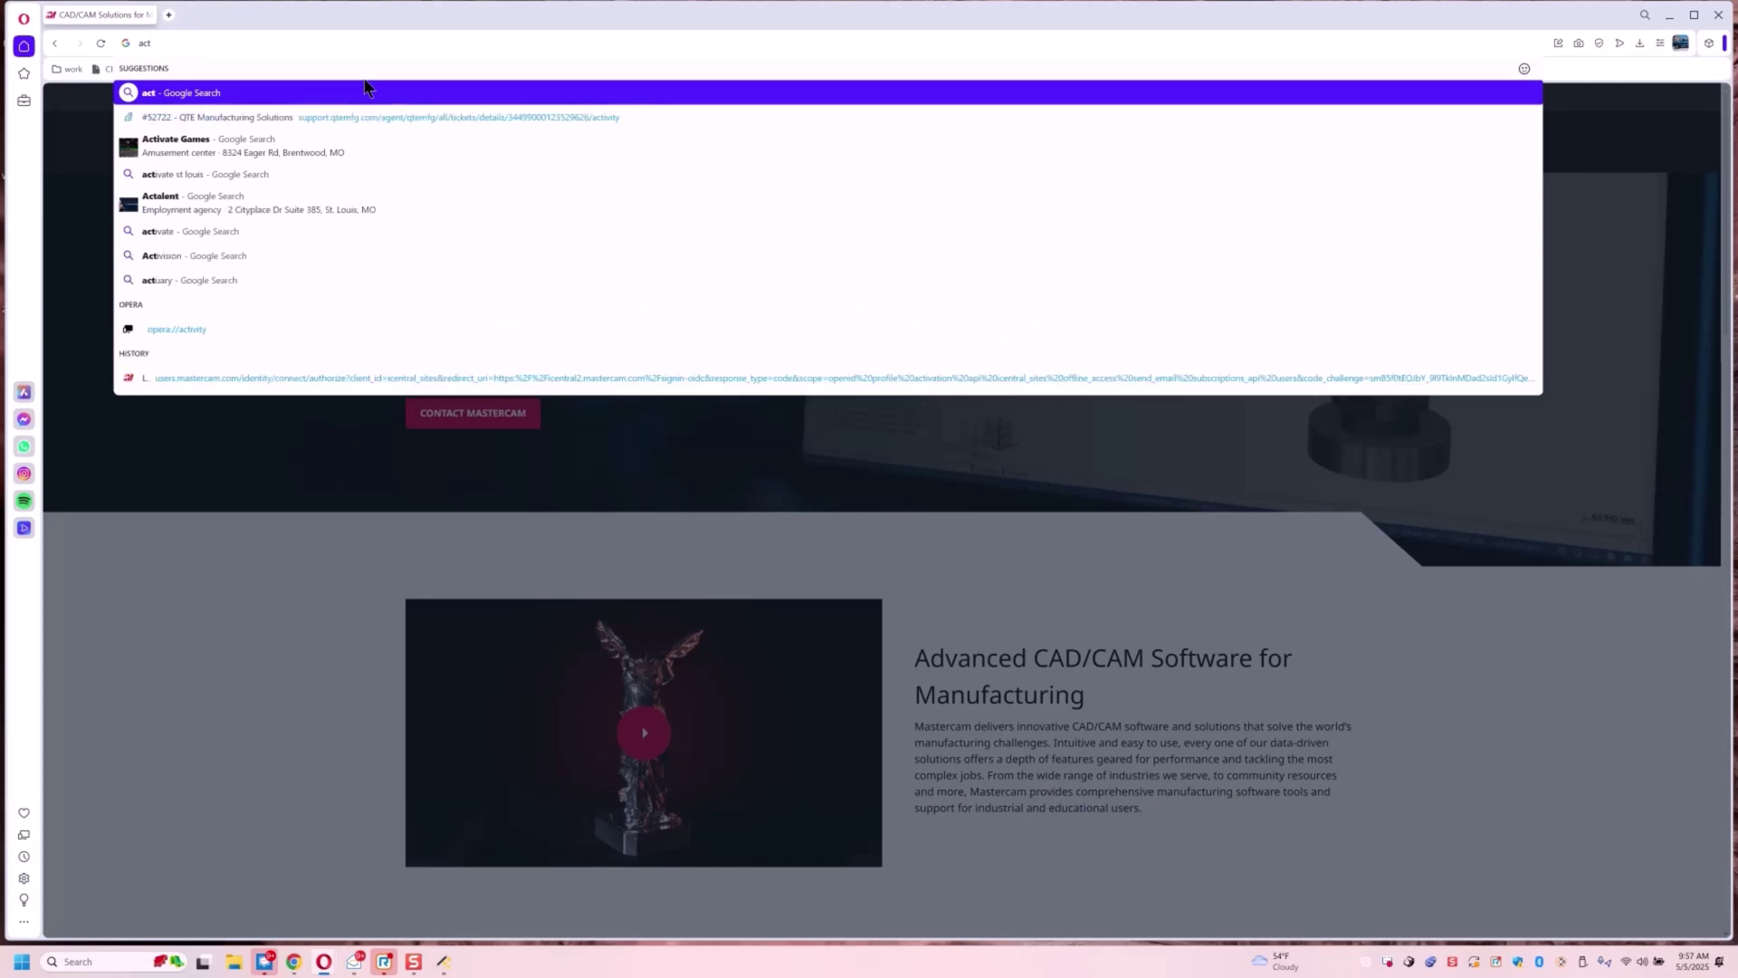
text(ivate.)
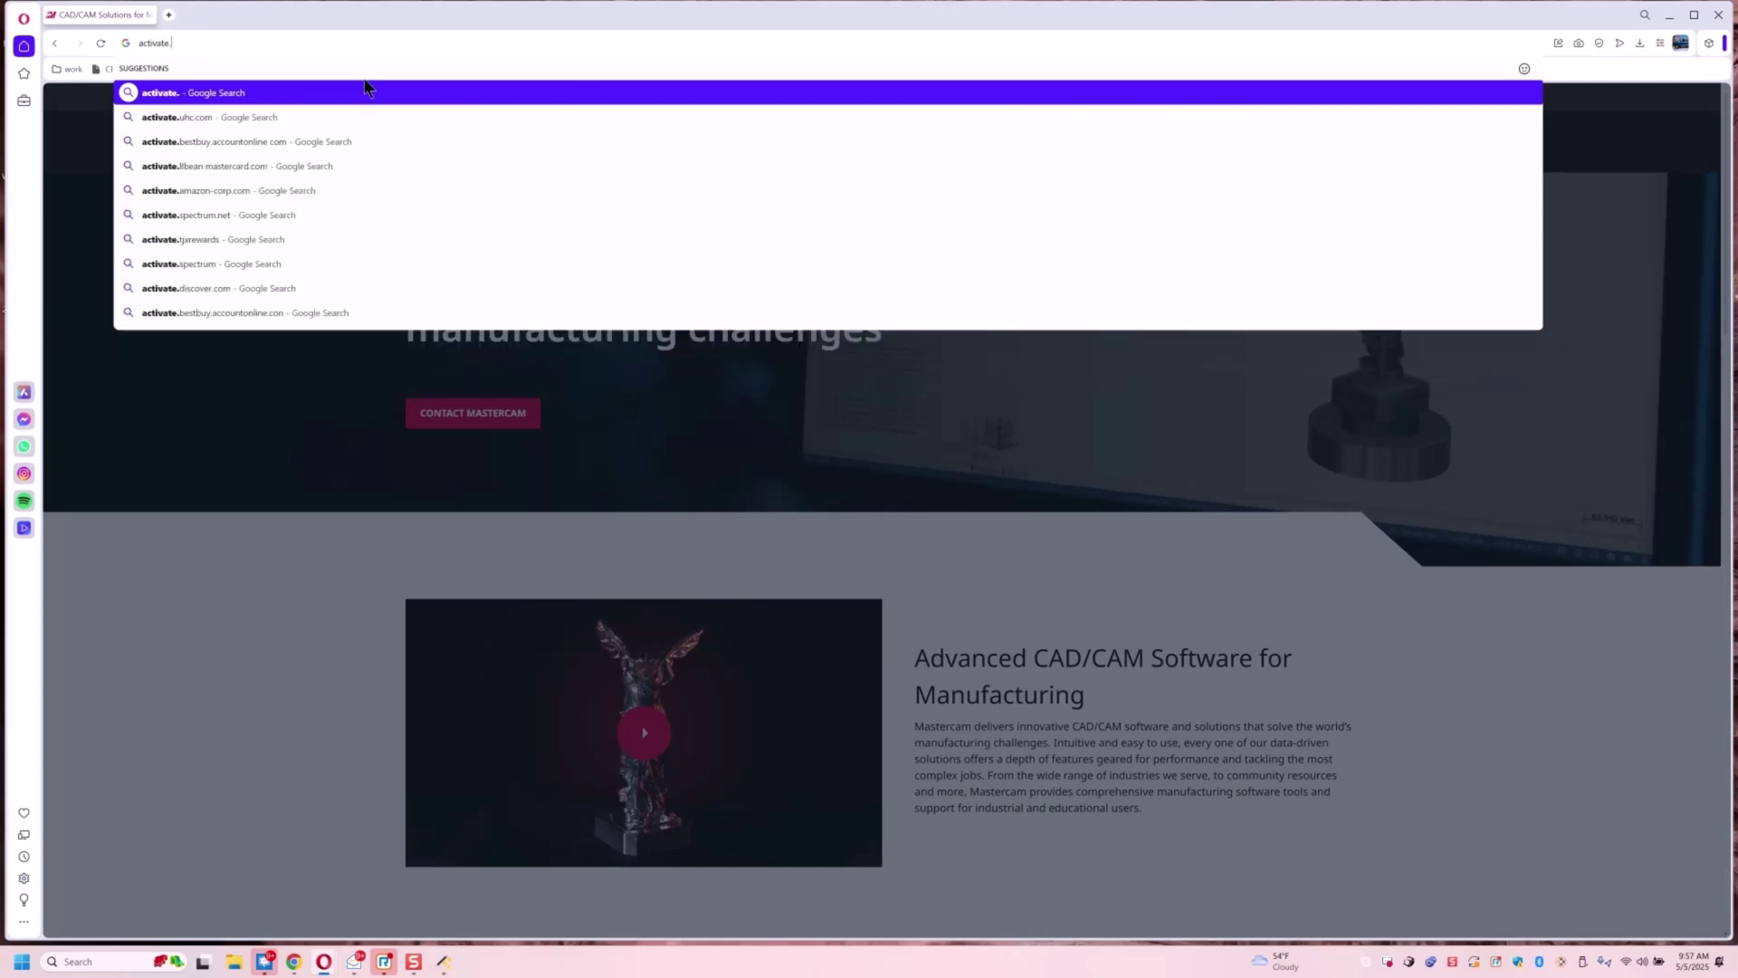
text(mastercam)
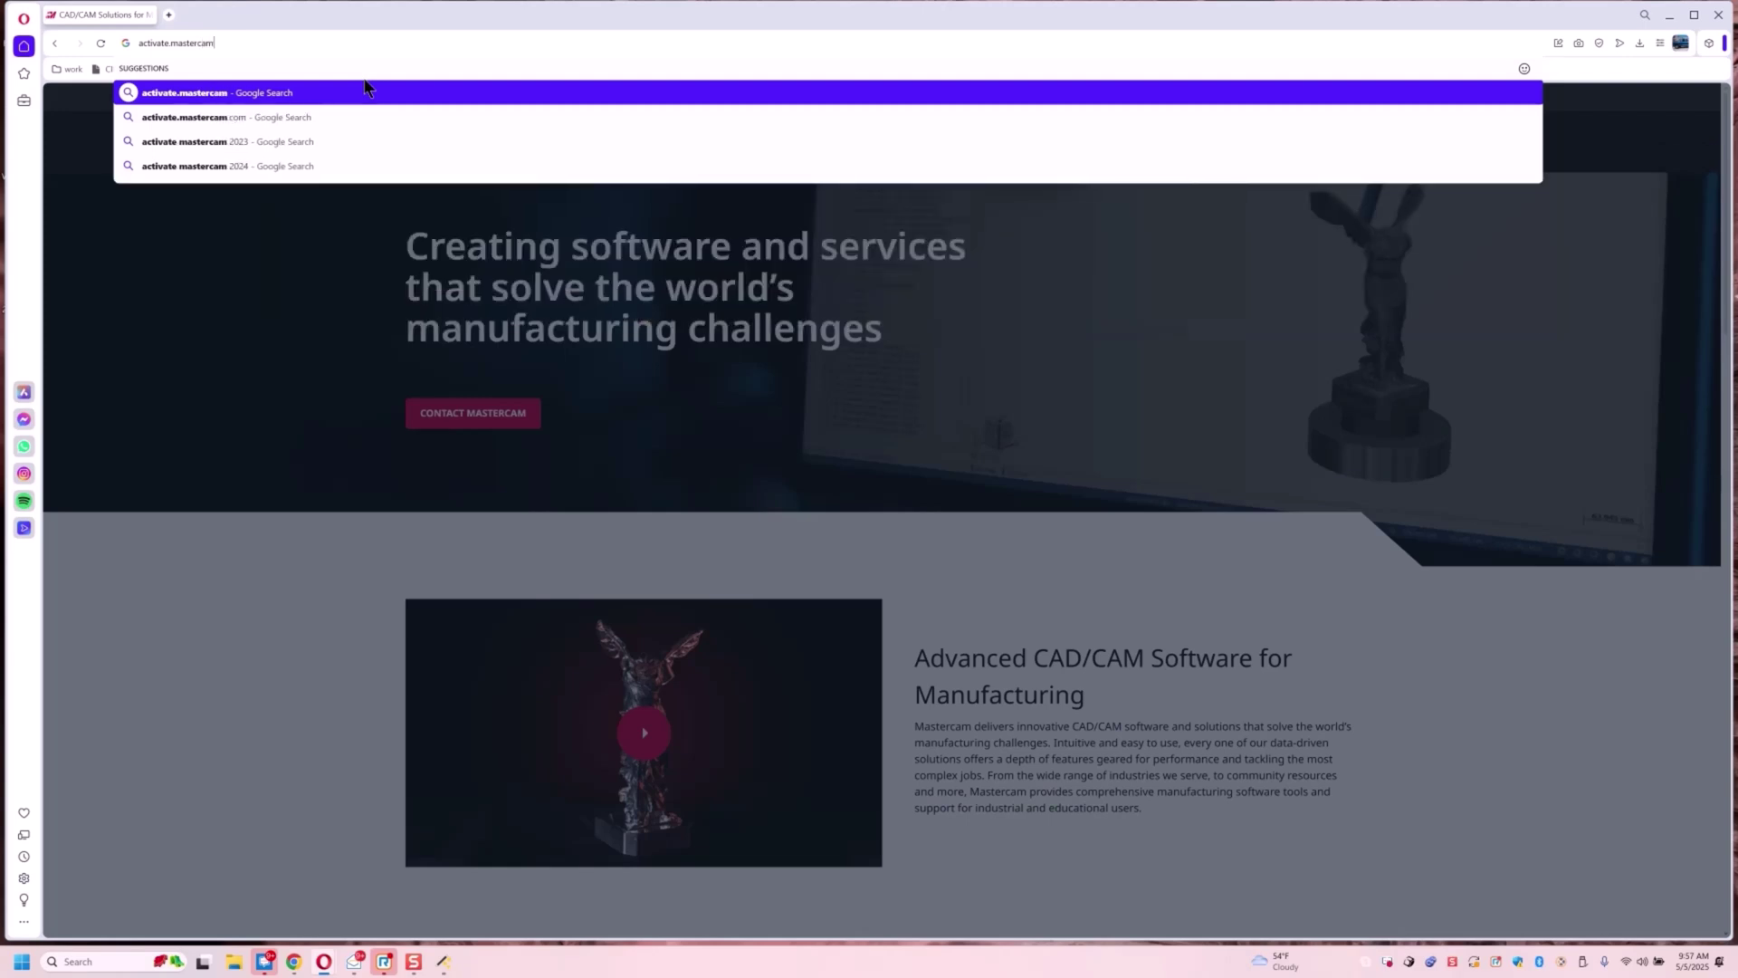
text(.com)
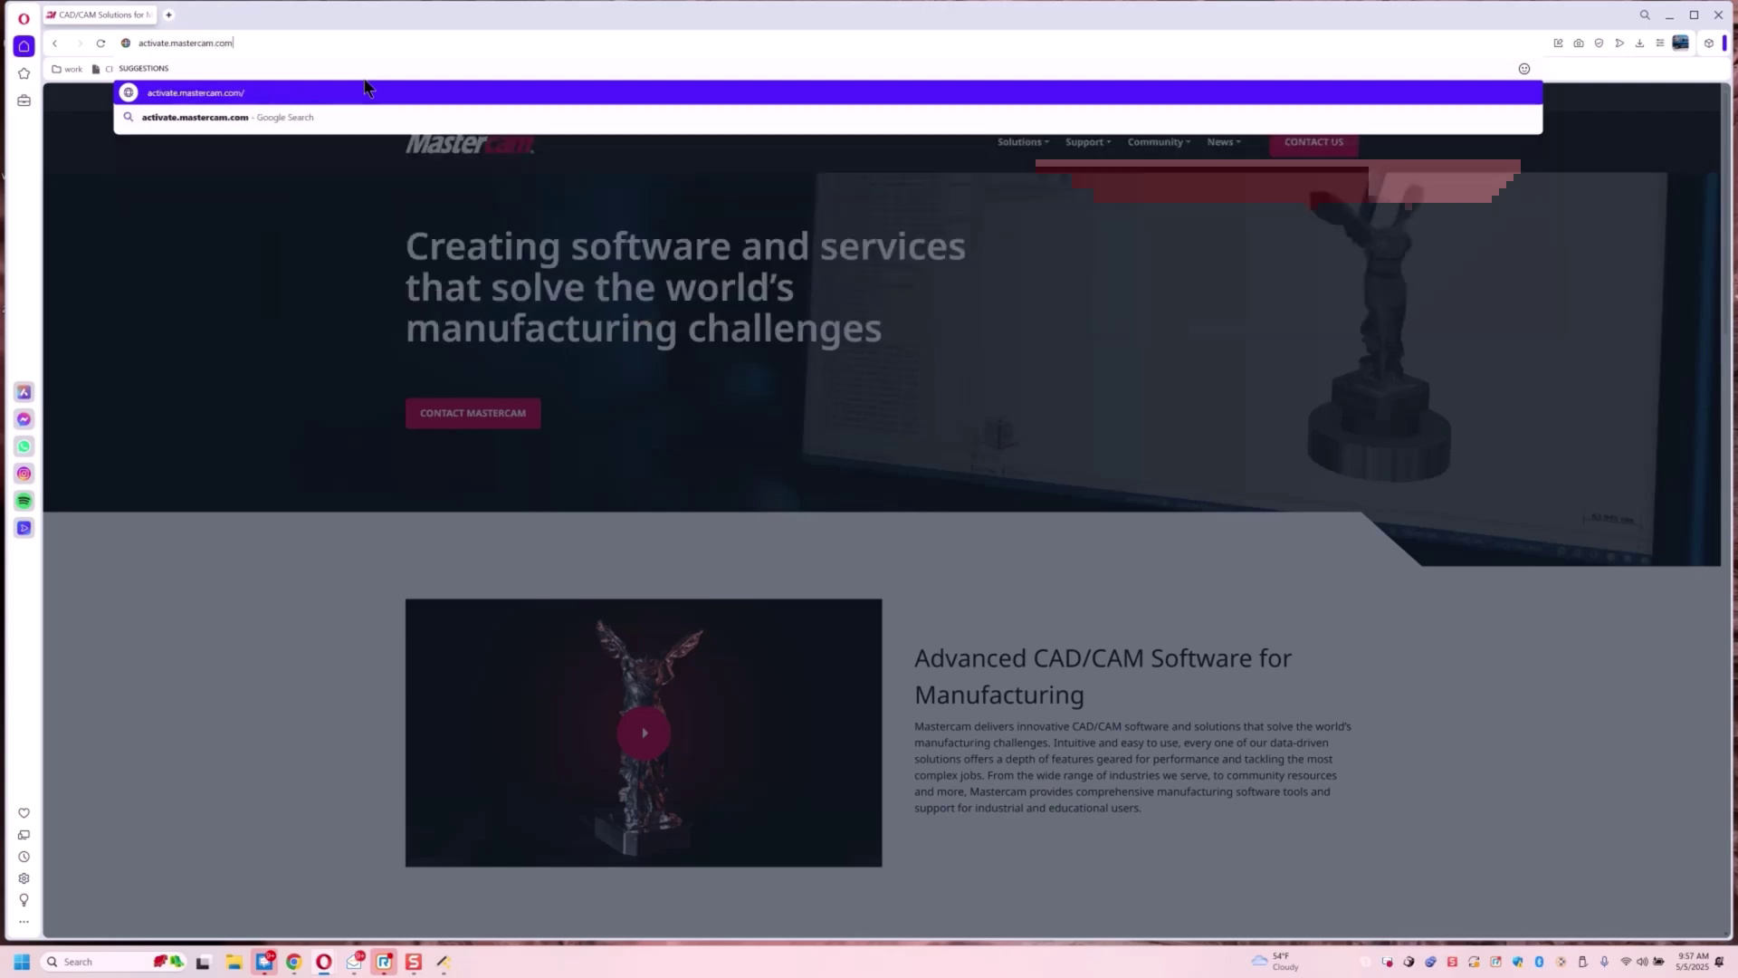
key(Return)
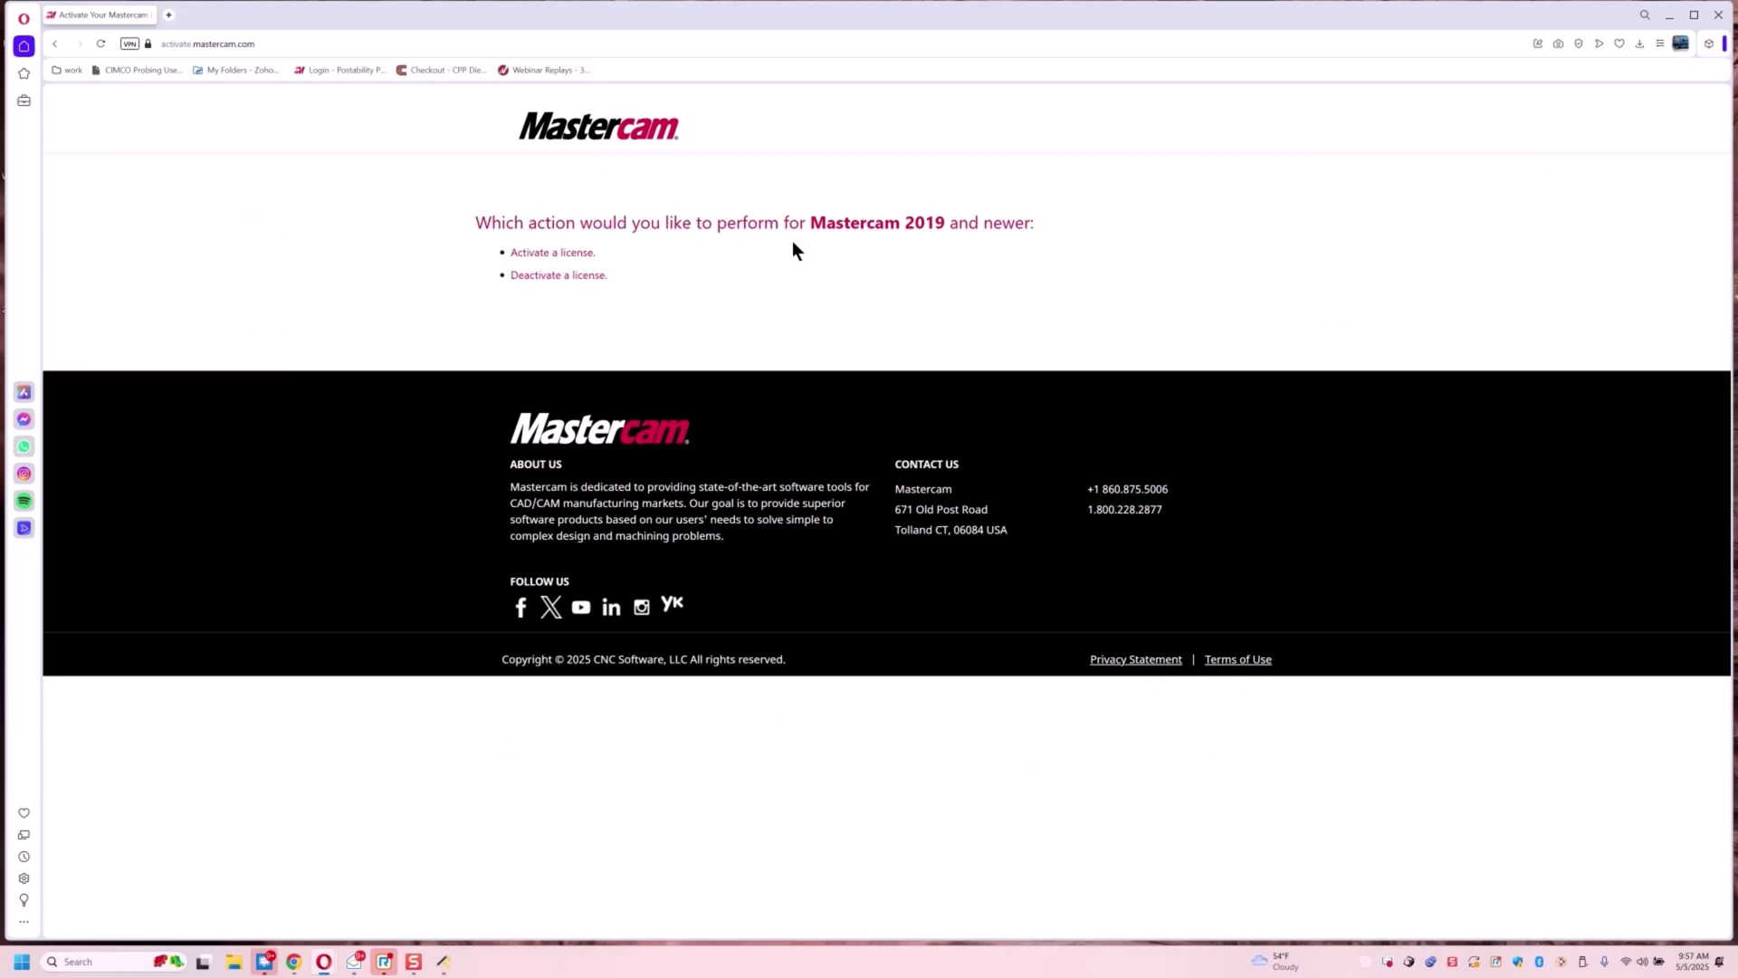
Choose Activate a license and upload the Desktop .mcReq2 file for verification
click(555, 254)
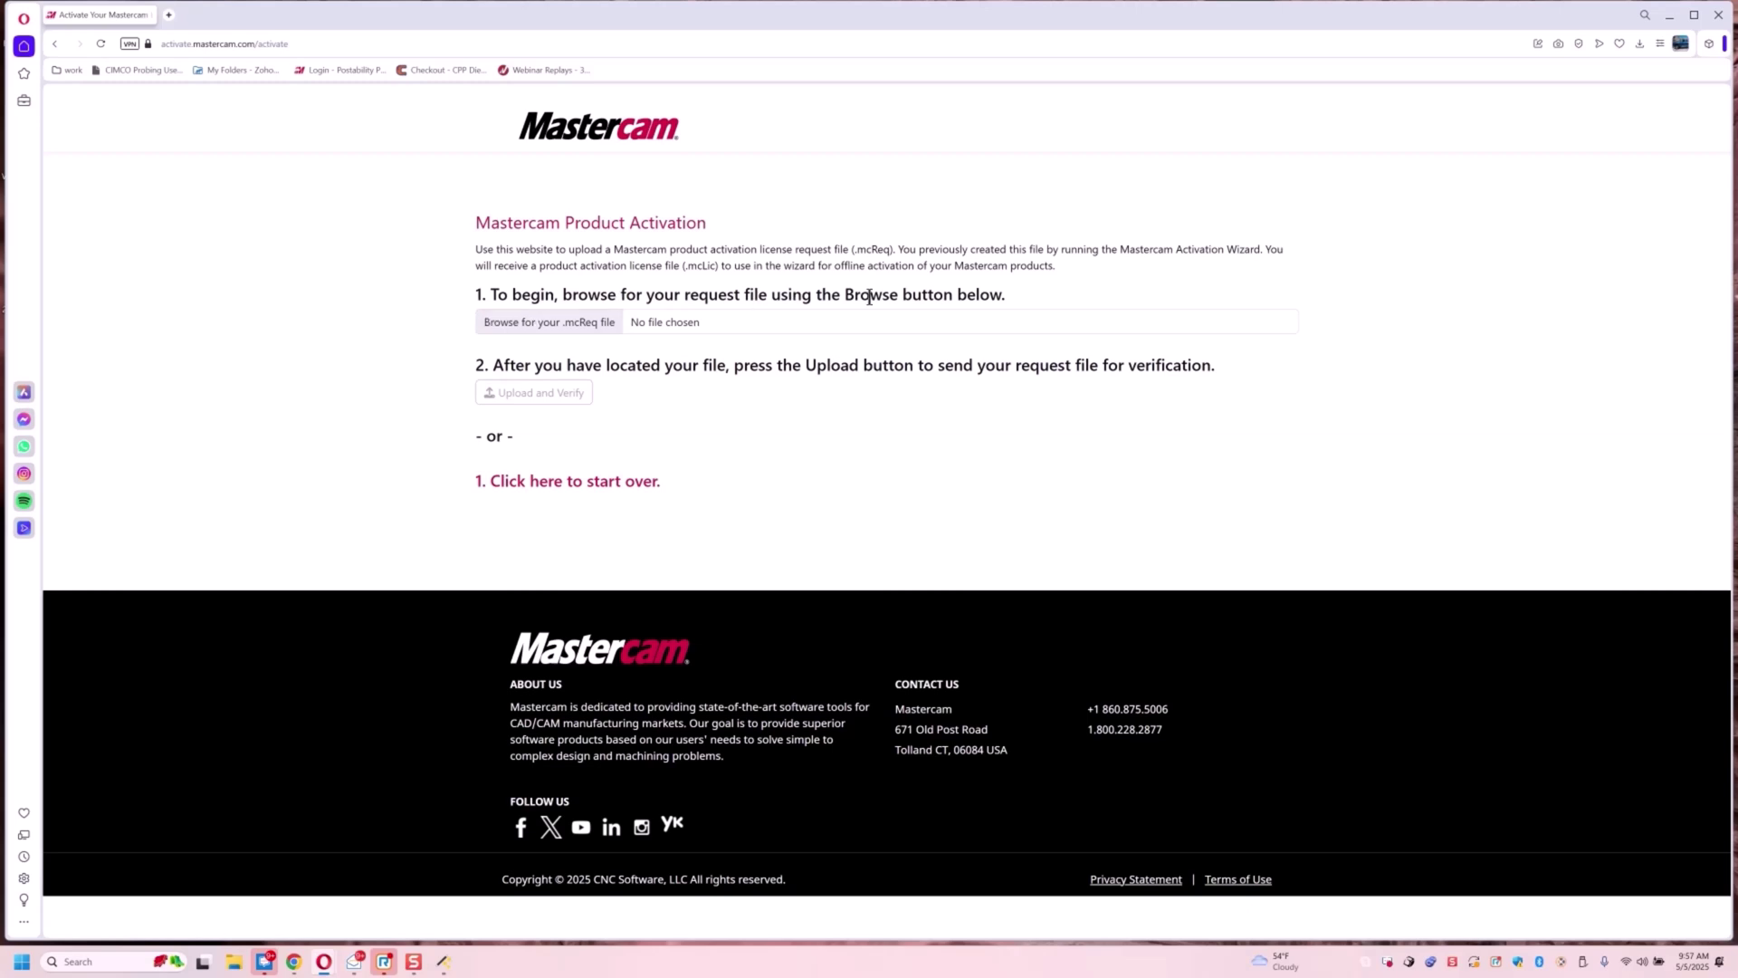
click(545, 322)
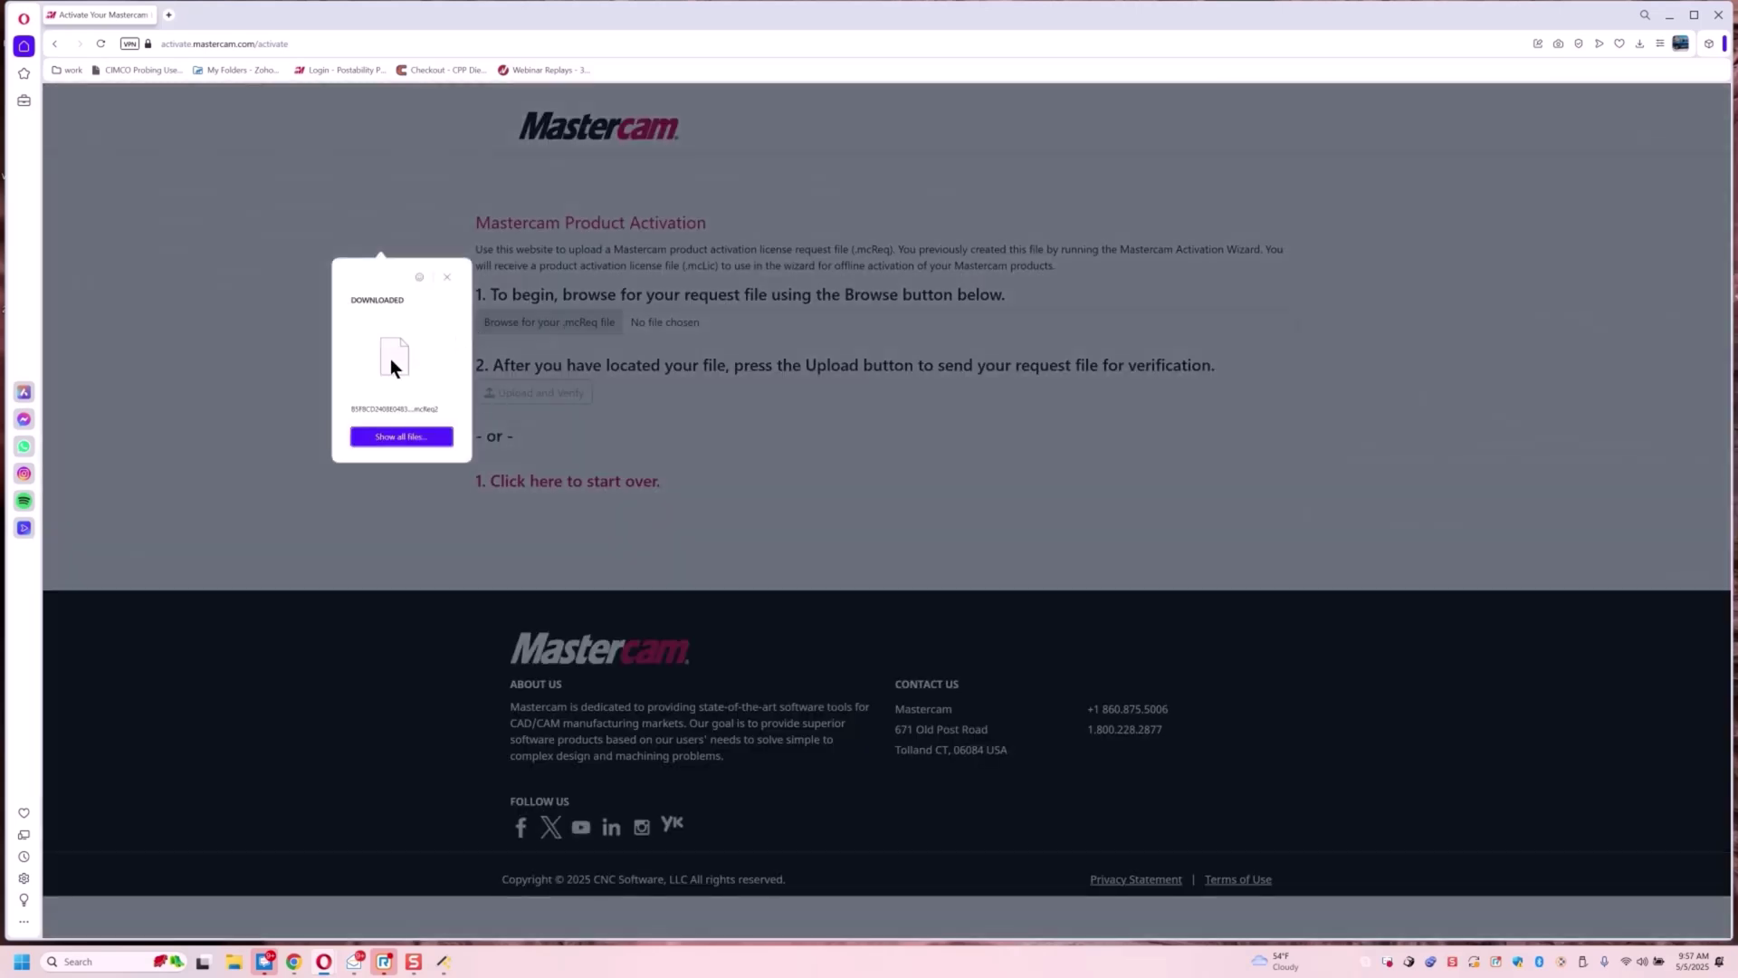
click(398, 438)
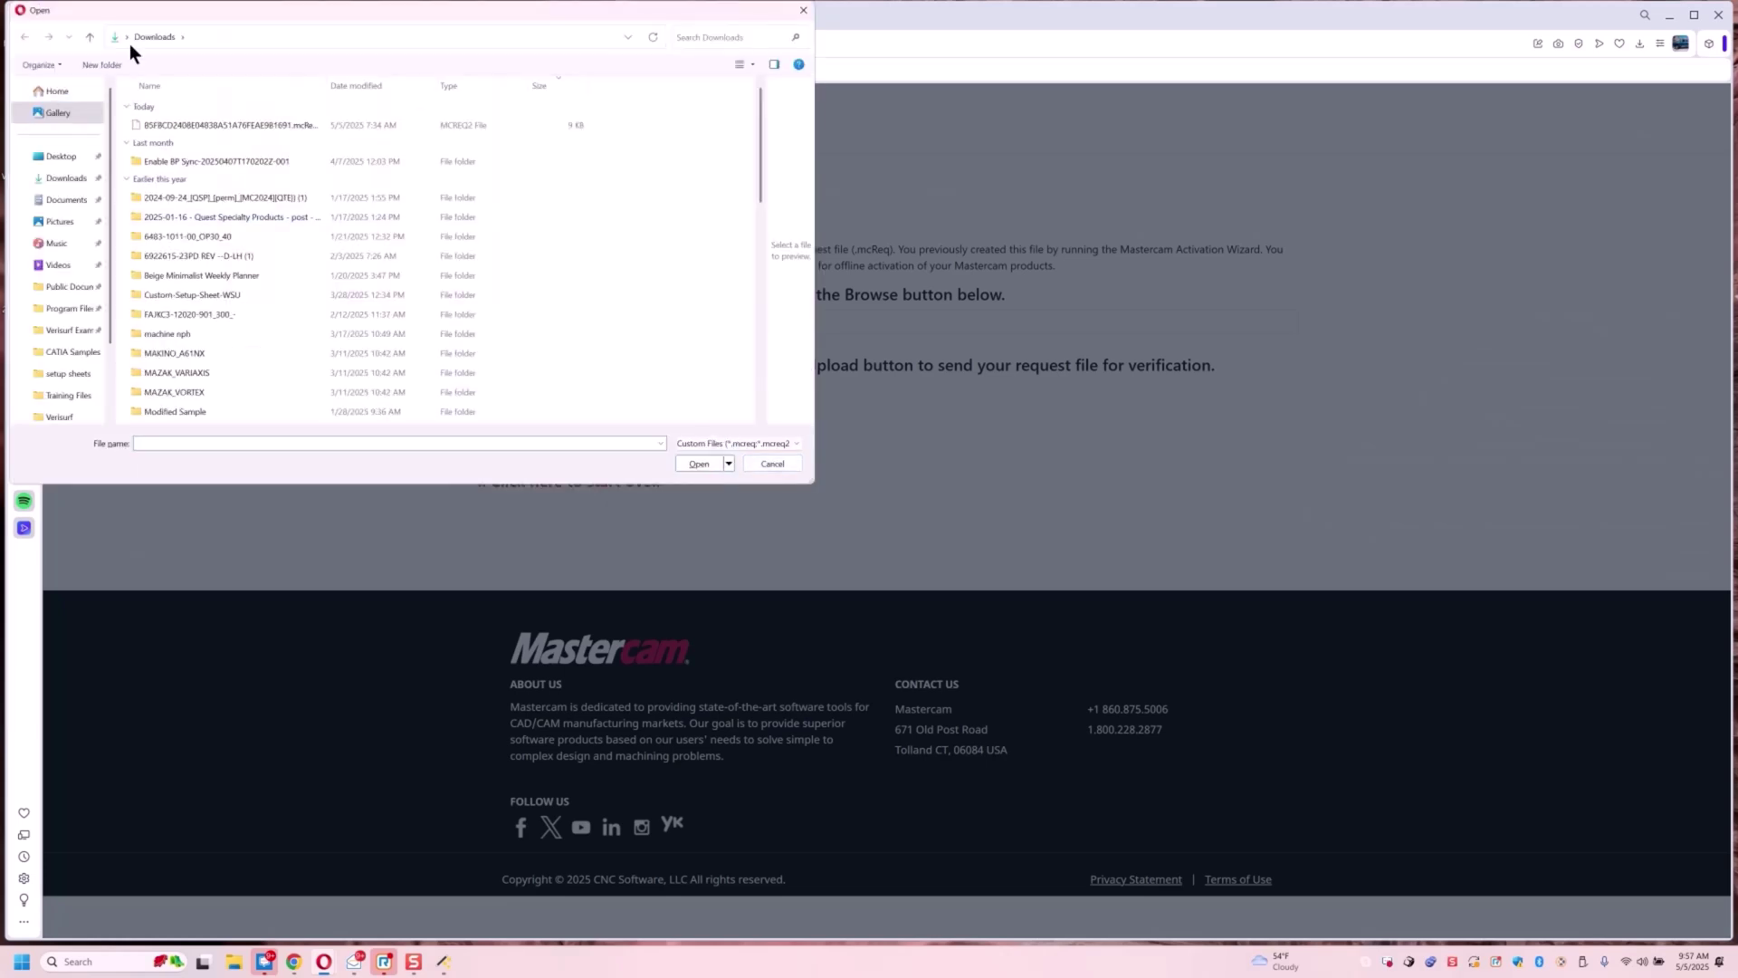
click(62, 157)
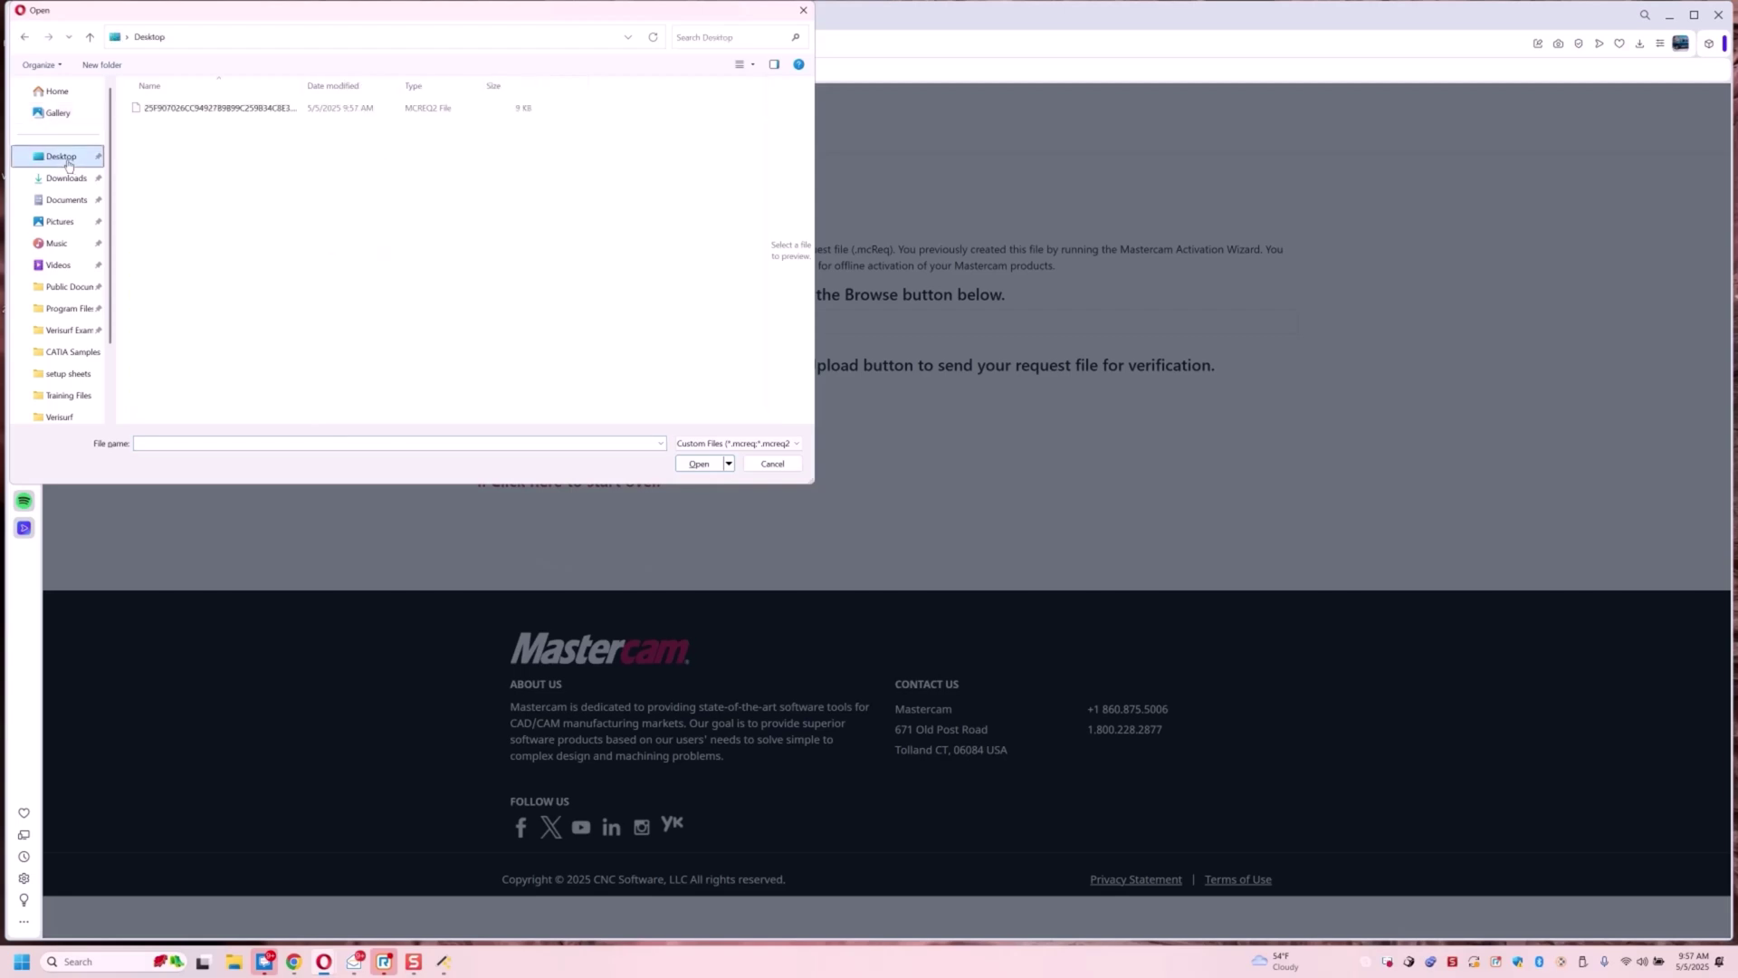
click(295, 106)
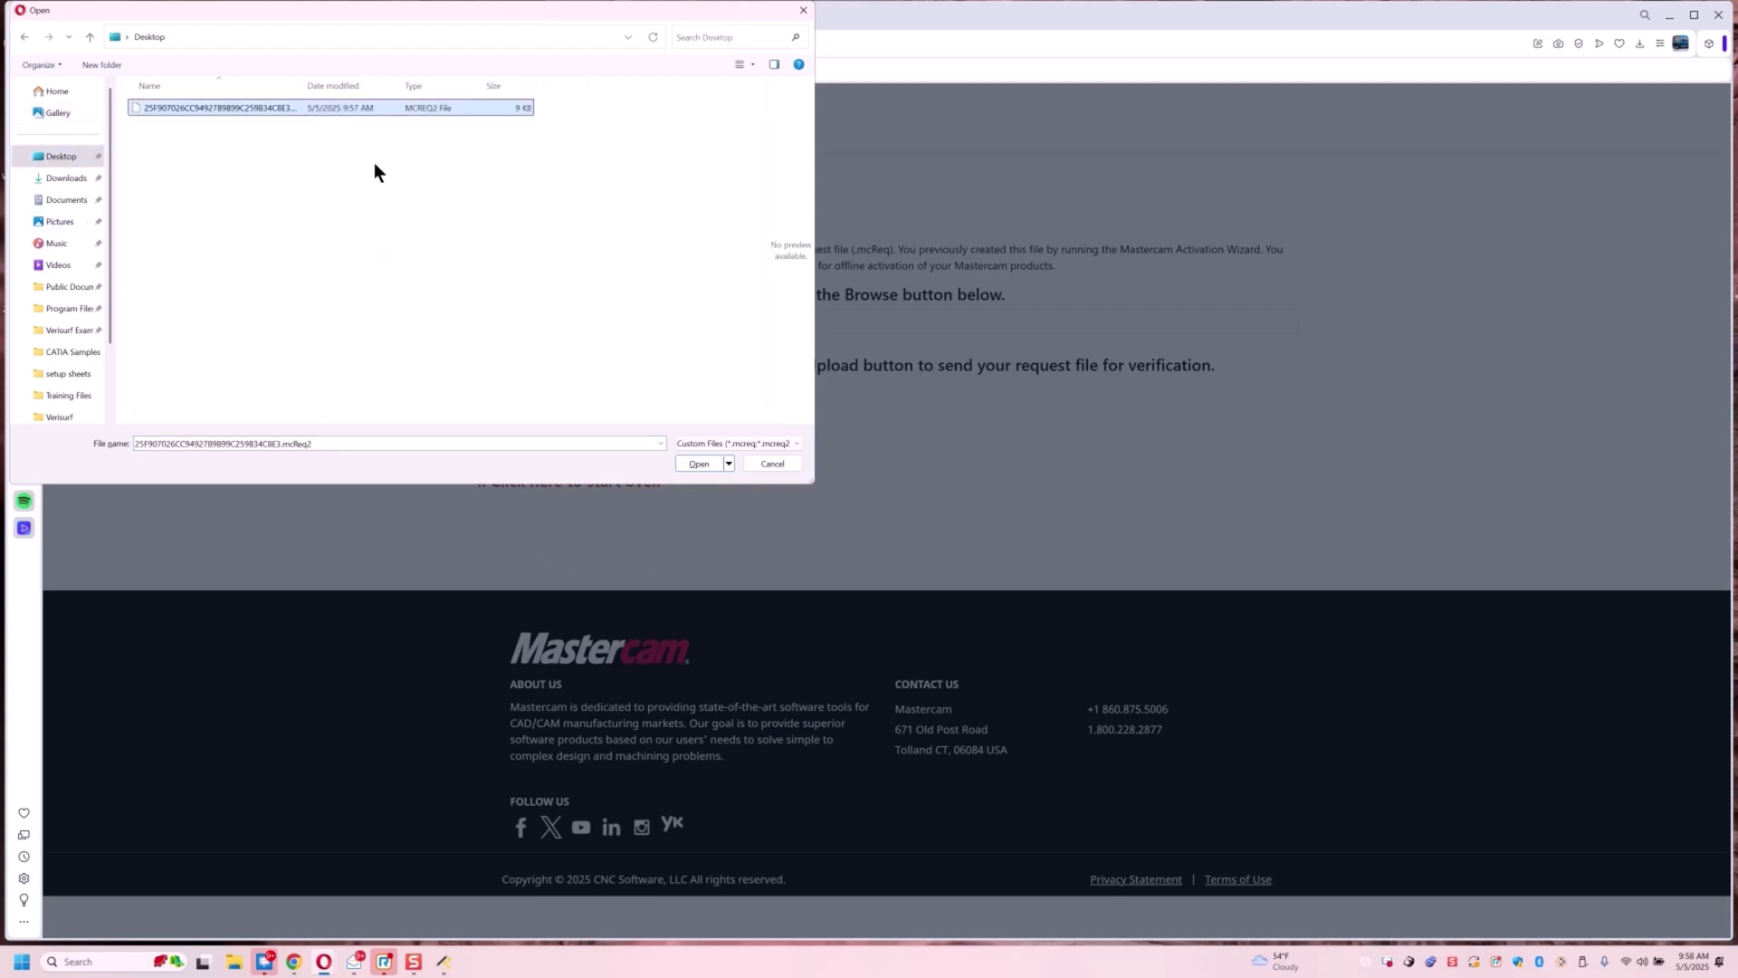
click(697, 463)
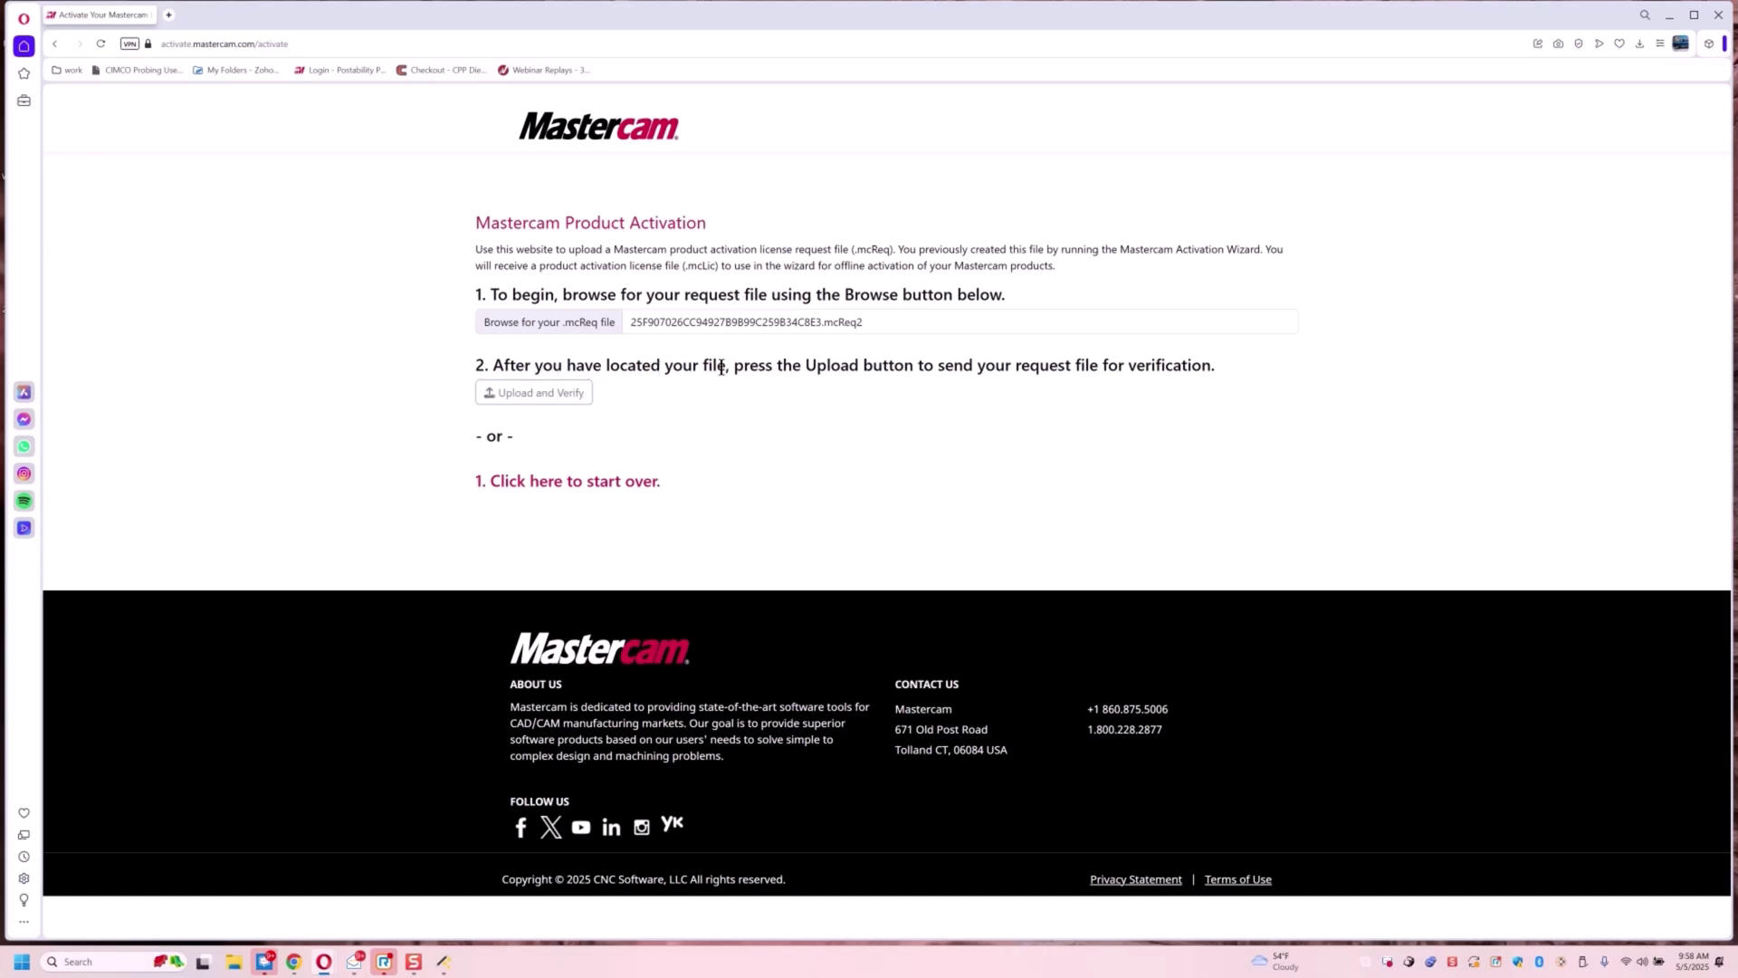
click(532, 394)
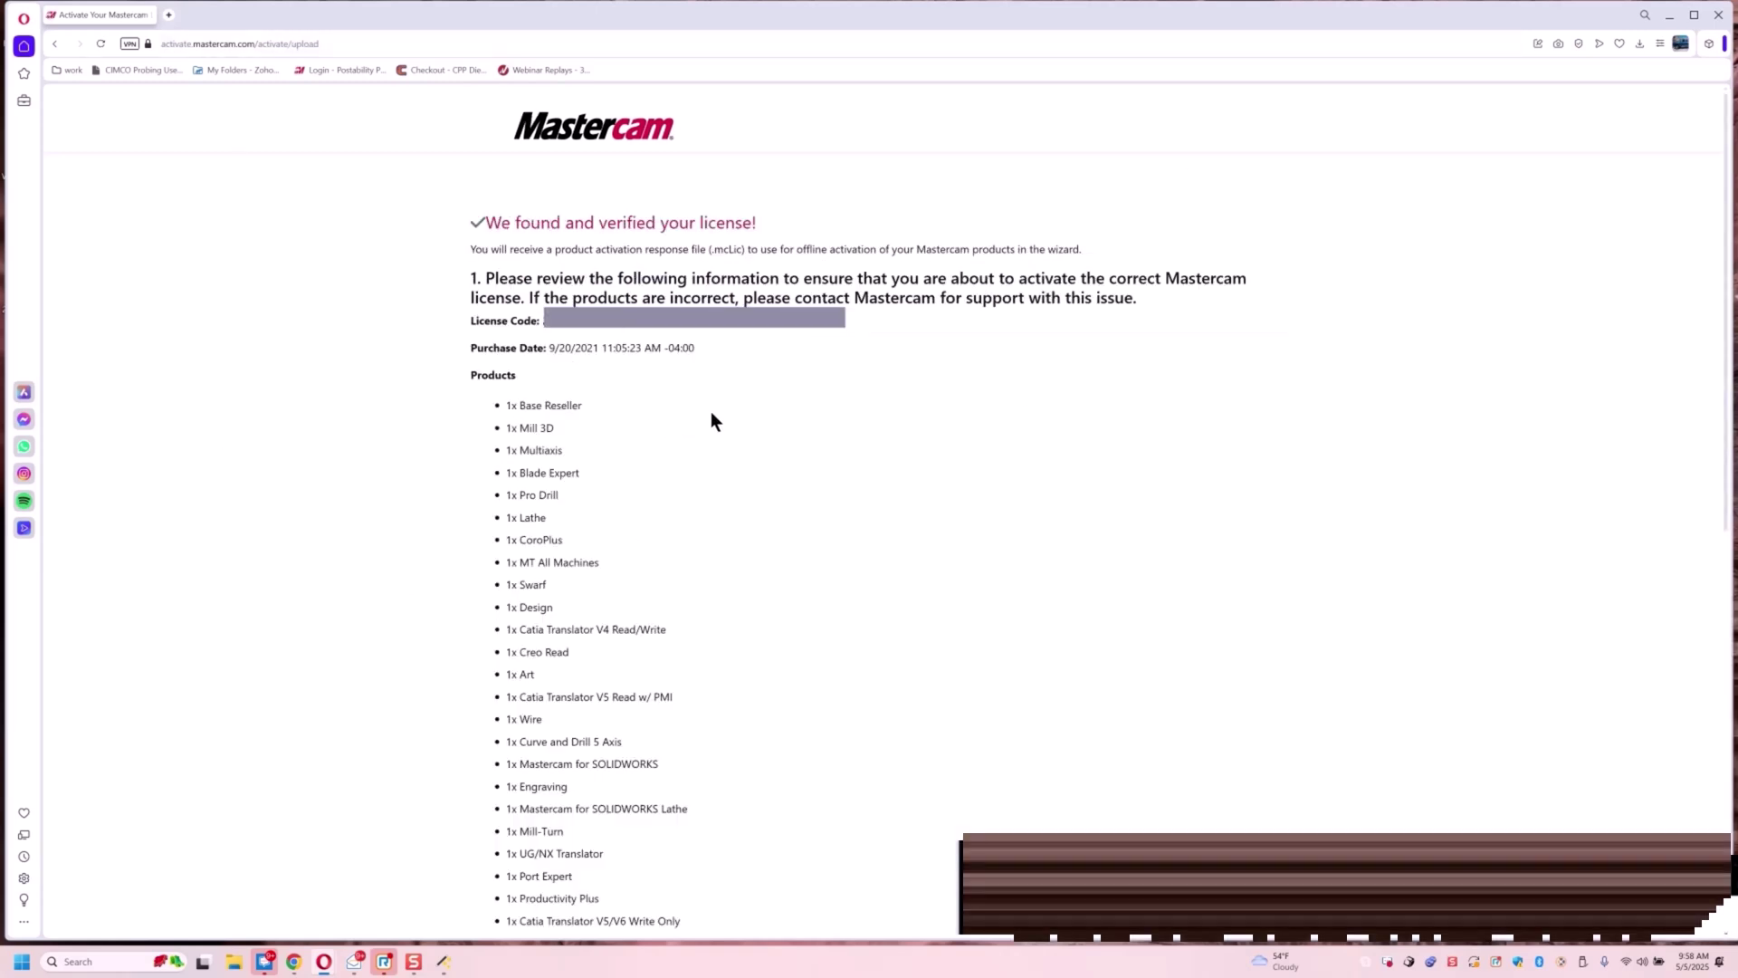
Download Mastercam License.mcLic2 and show it in the Downloads folder
scroll(713, 419, down, 3)
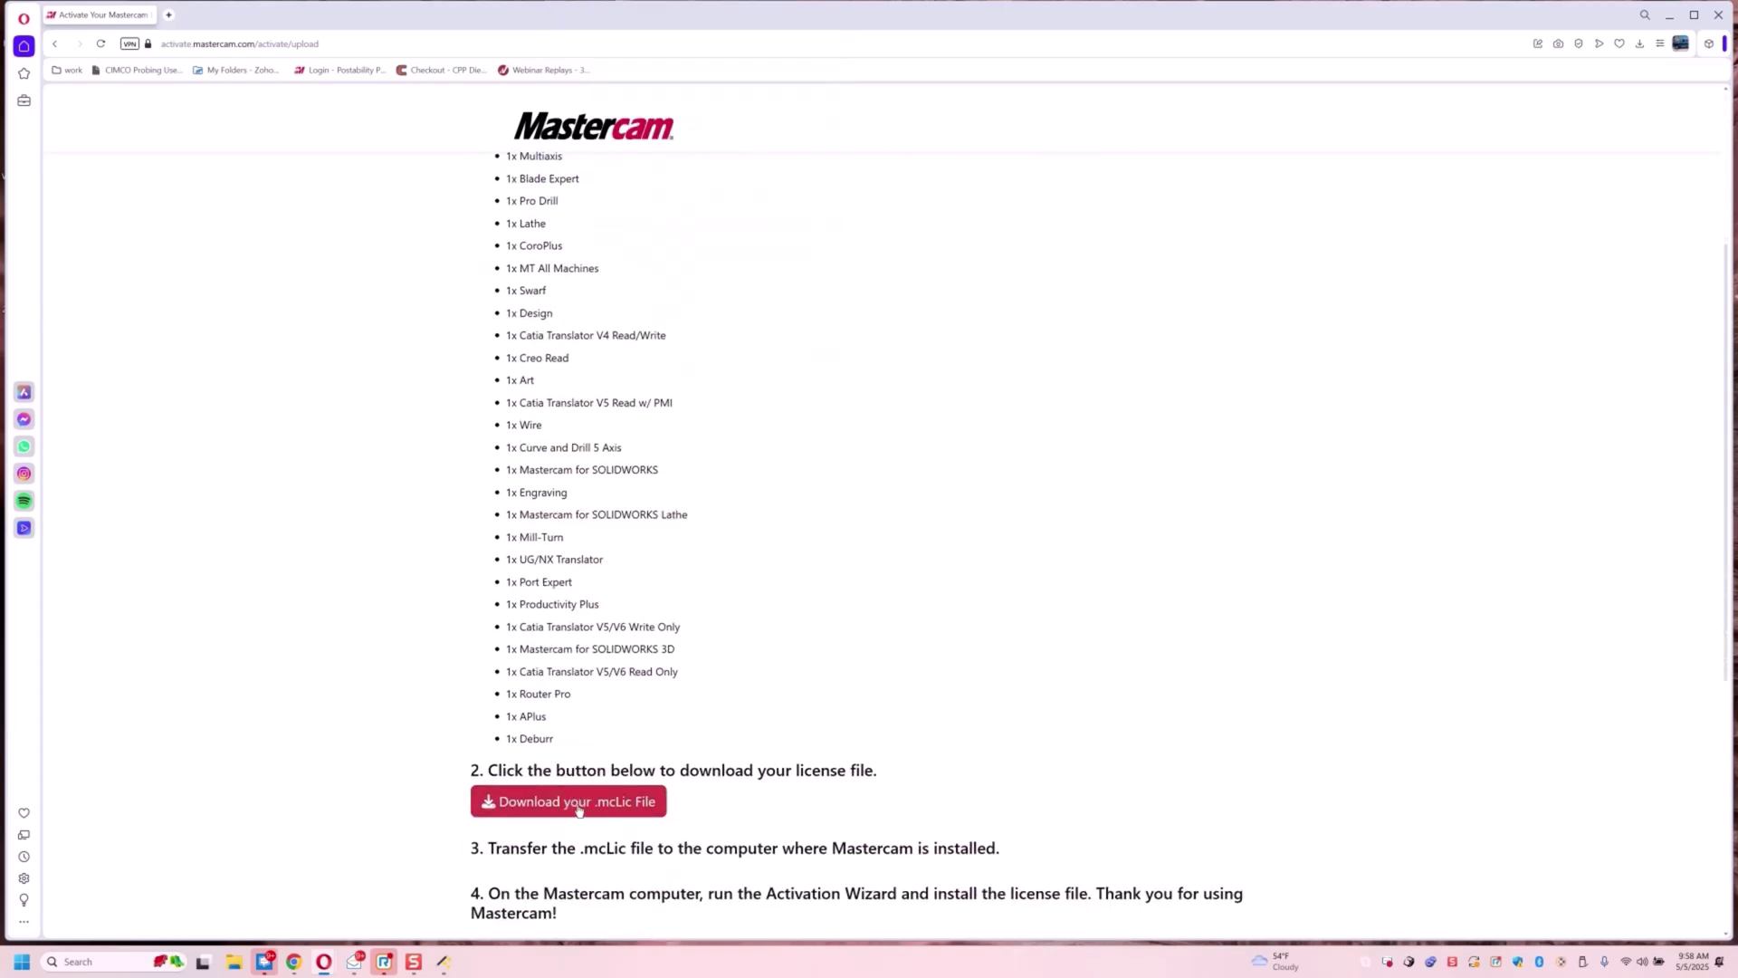
click(575, 802)
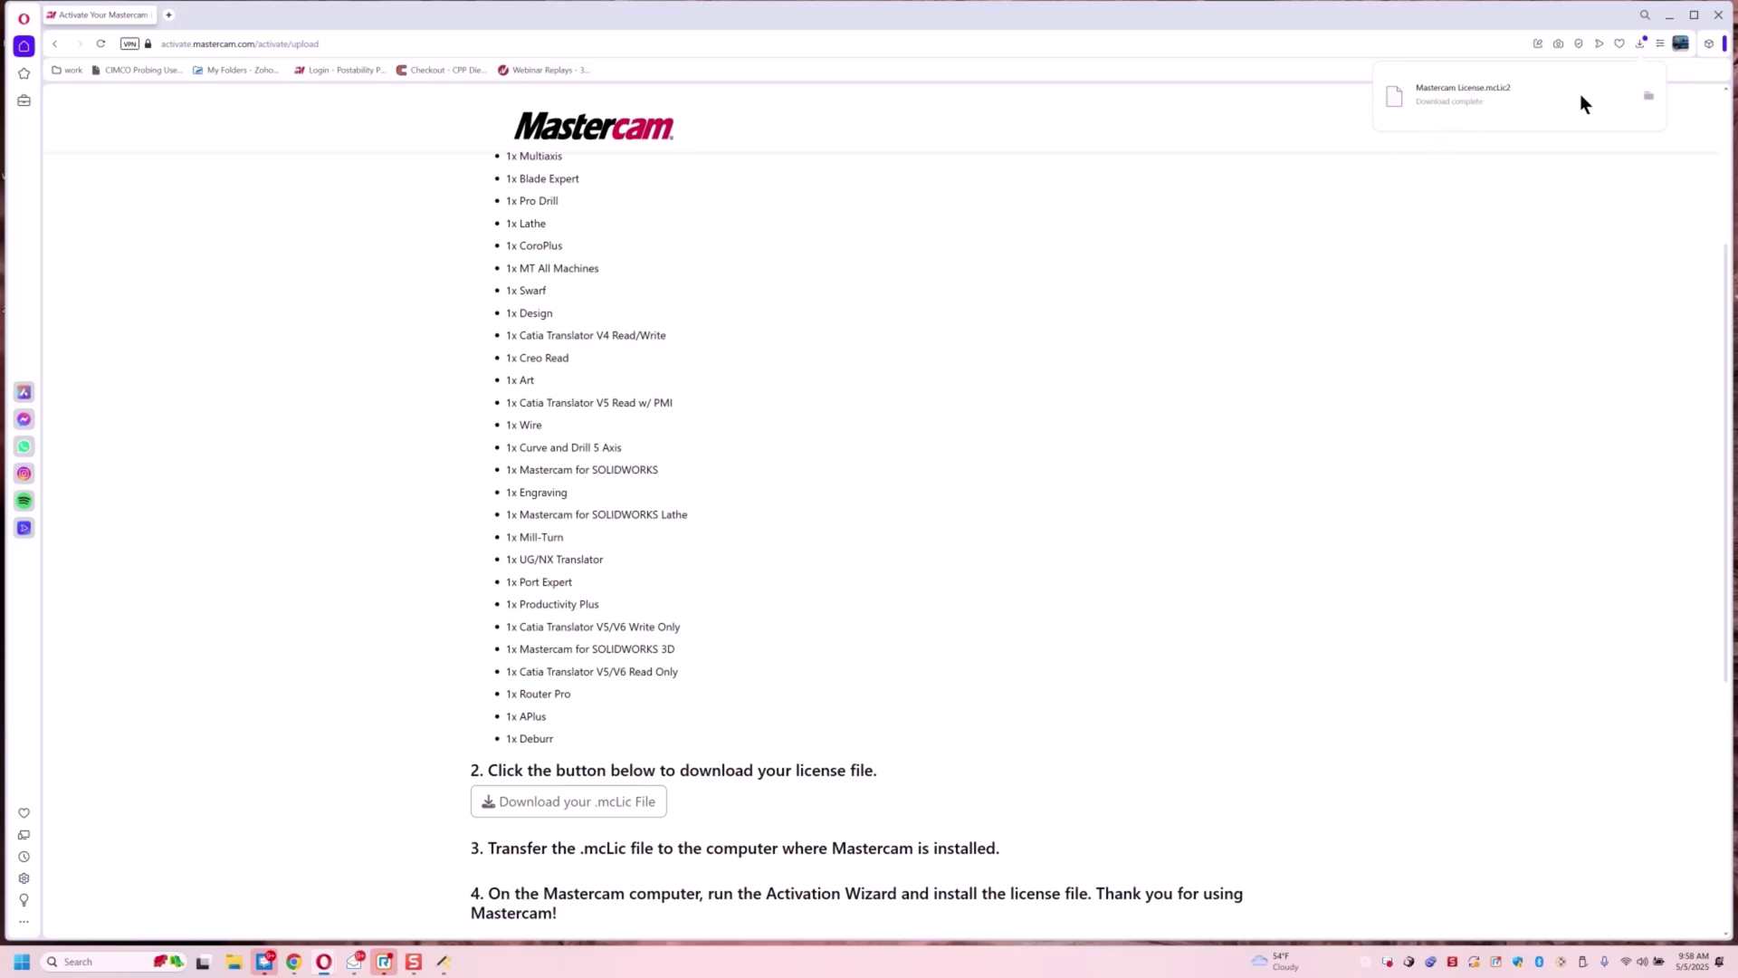
click(1647, 95)
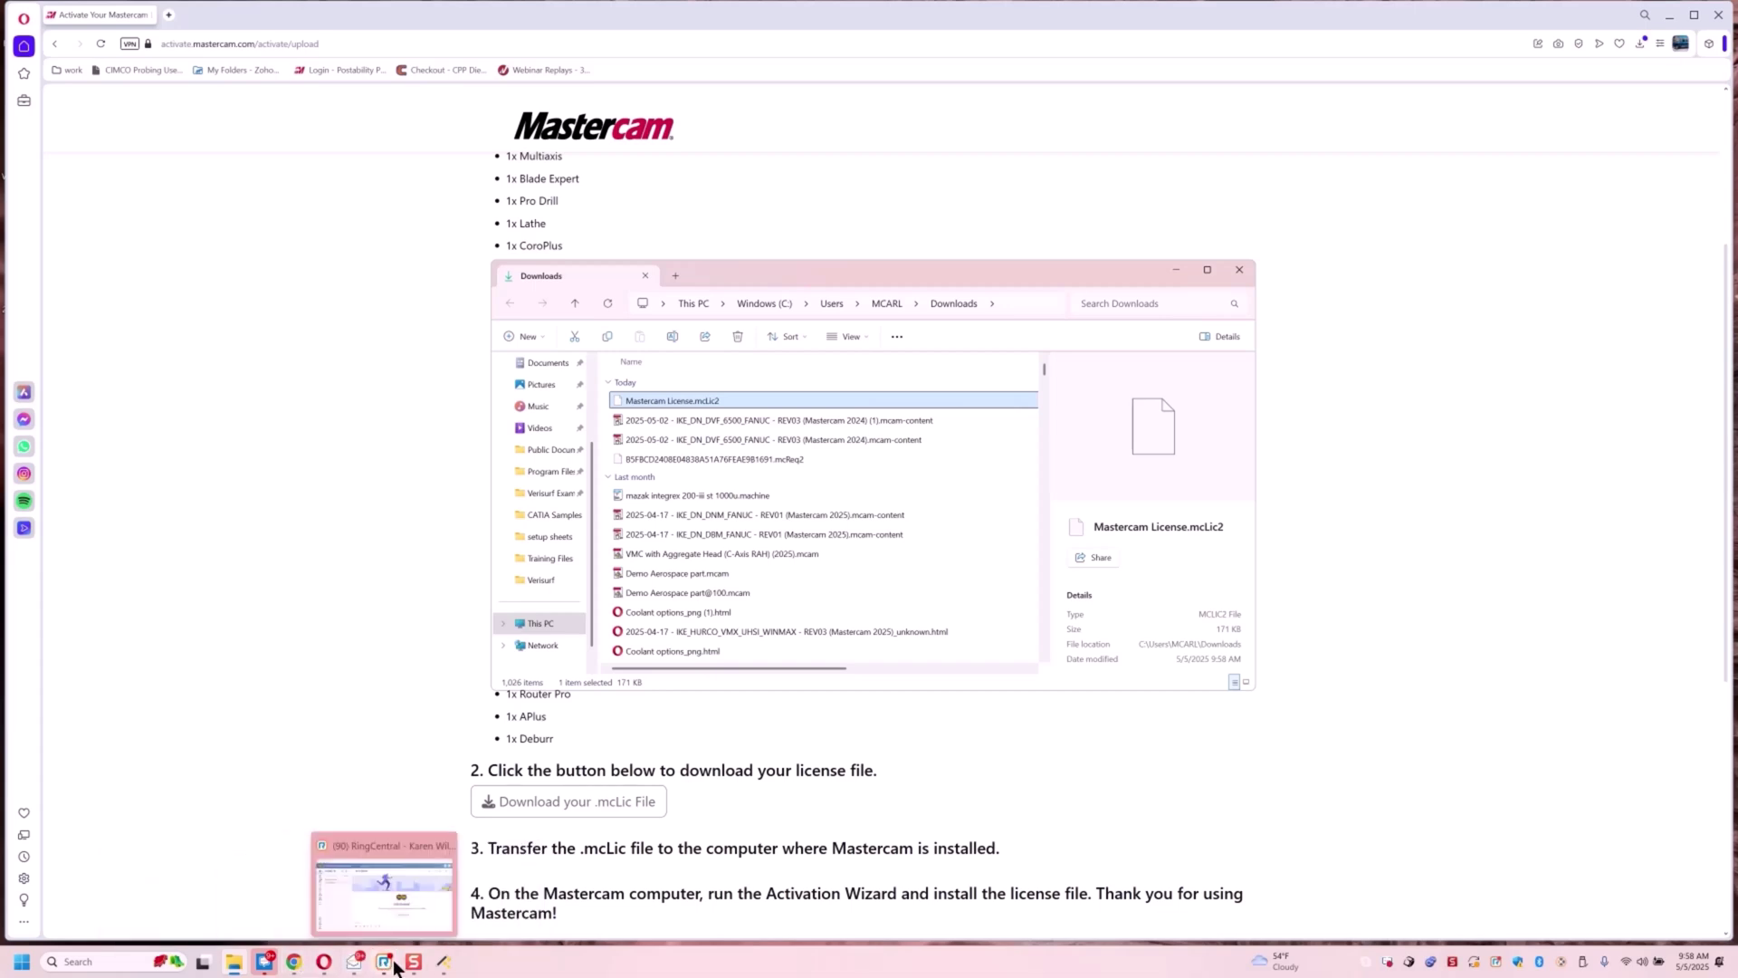
Return to the wizard and choose to finish installing the pending new license
click(479, 881)
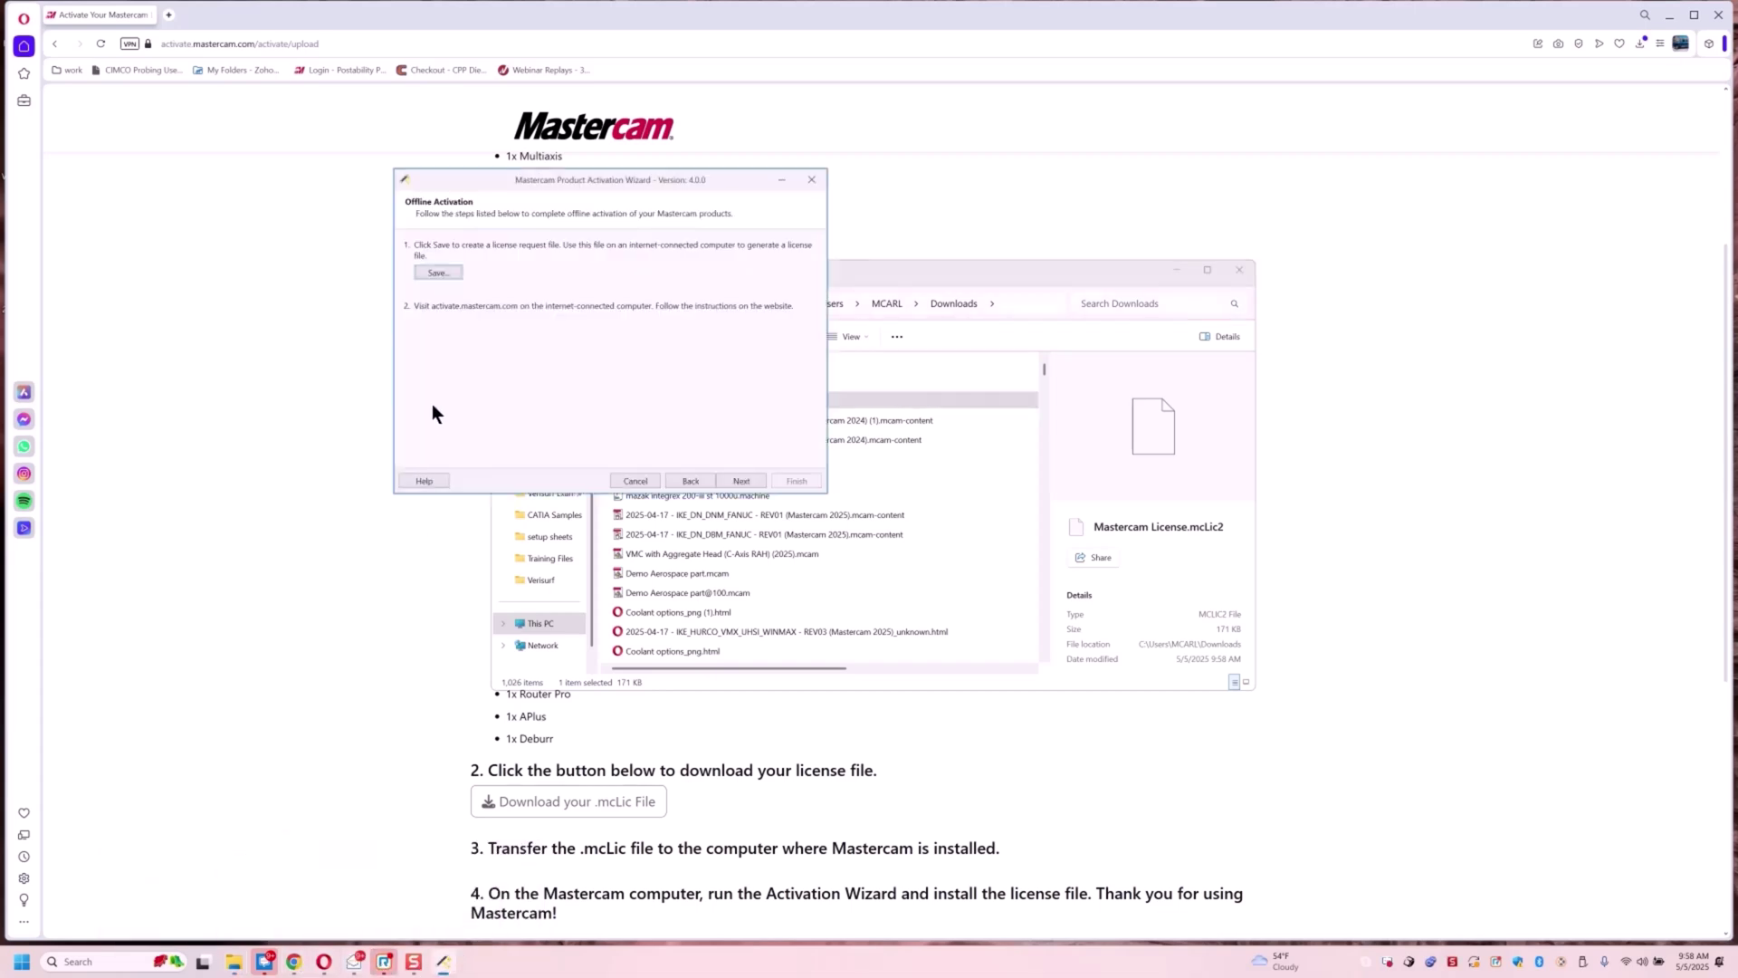
click(742, 480)
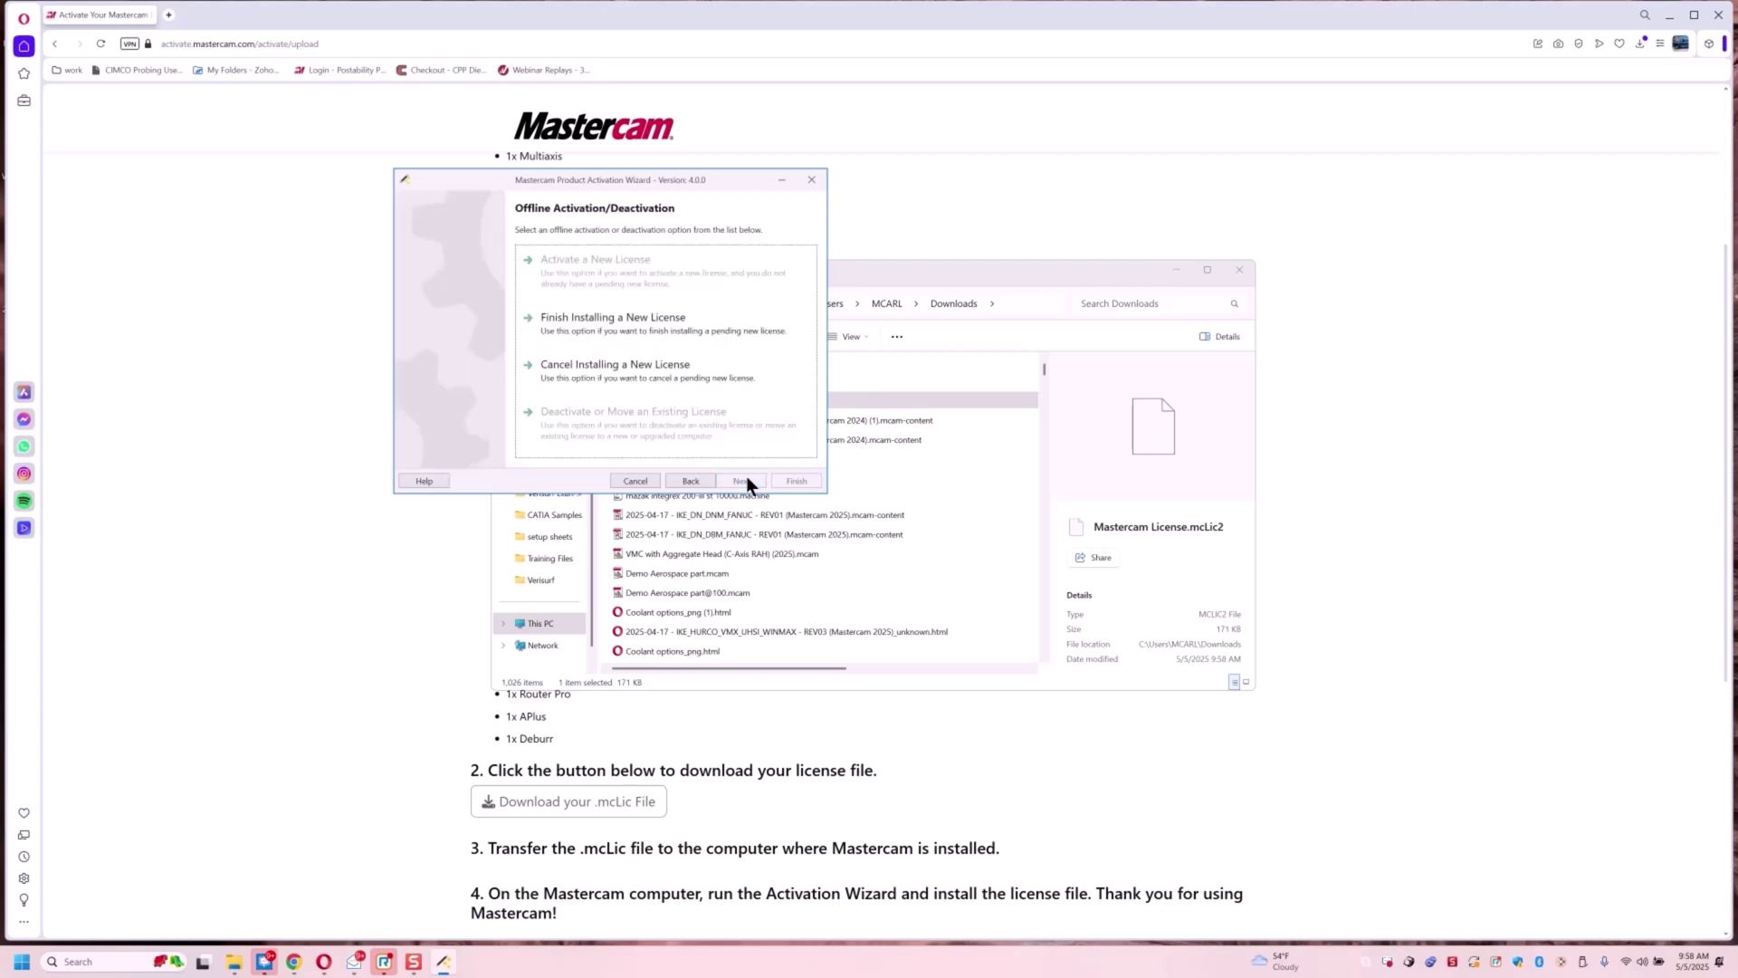
click(655, 324)
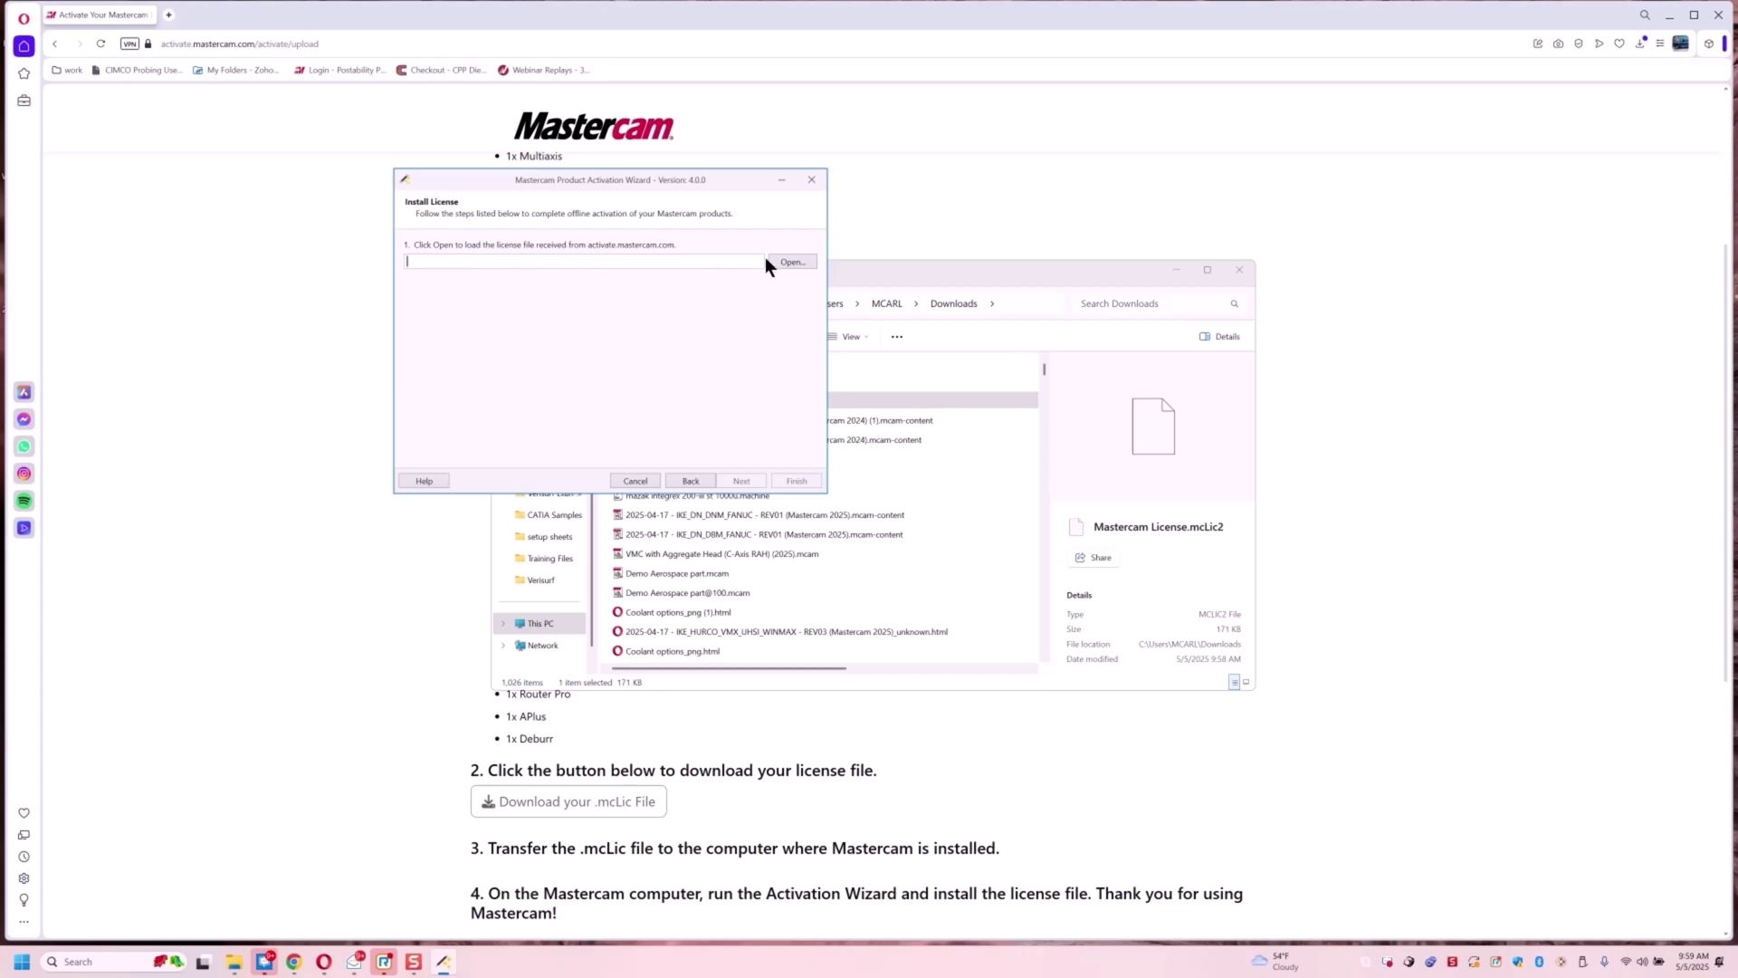
Load Mastercam License.mcLic2 from Downloads, install it, and finish the activation
click(788, 263)
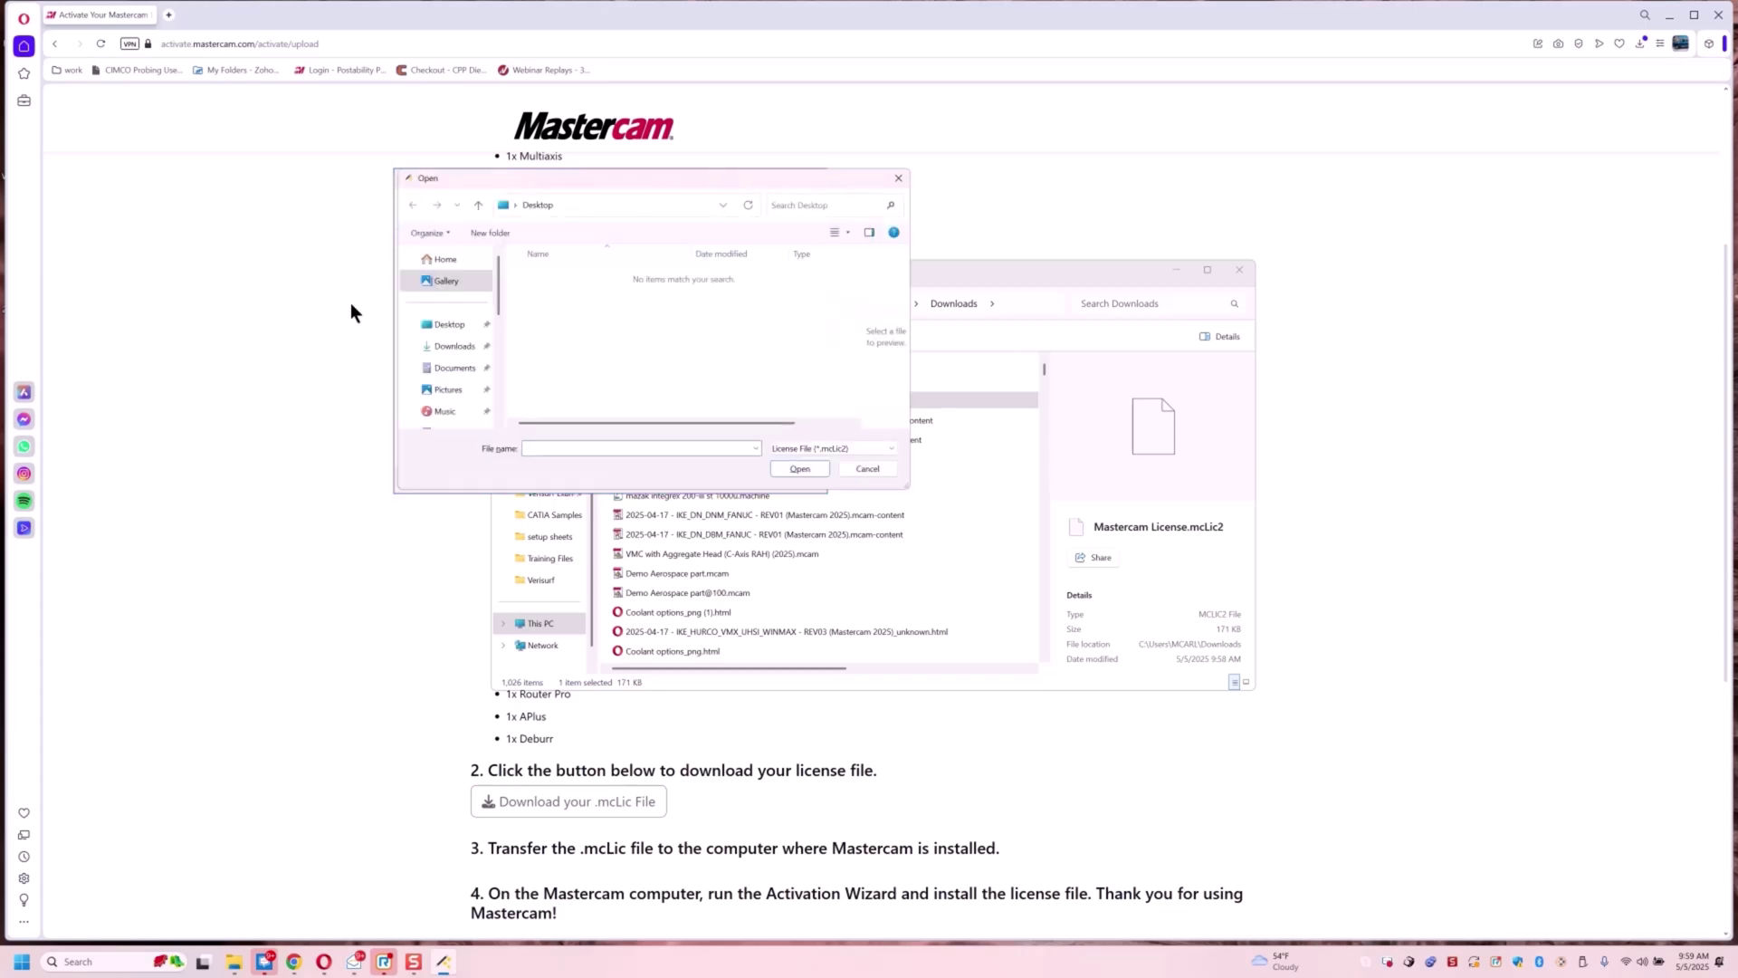
click(460, 348)
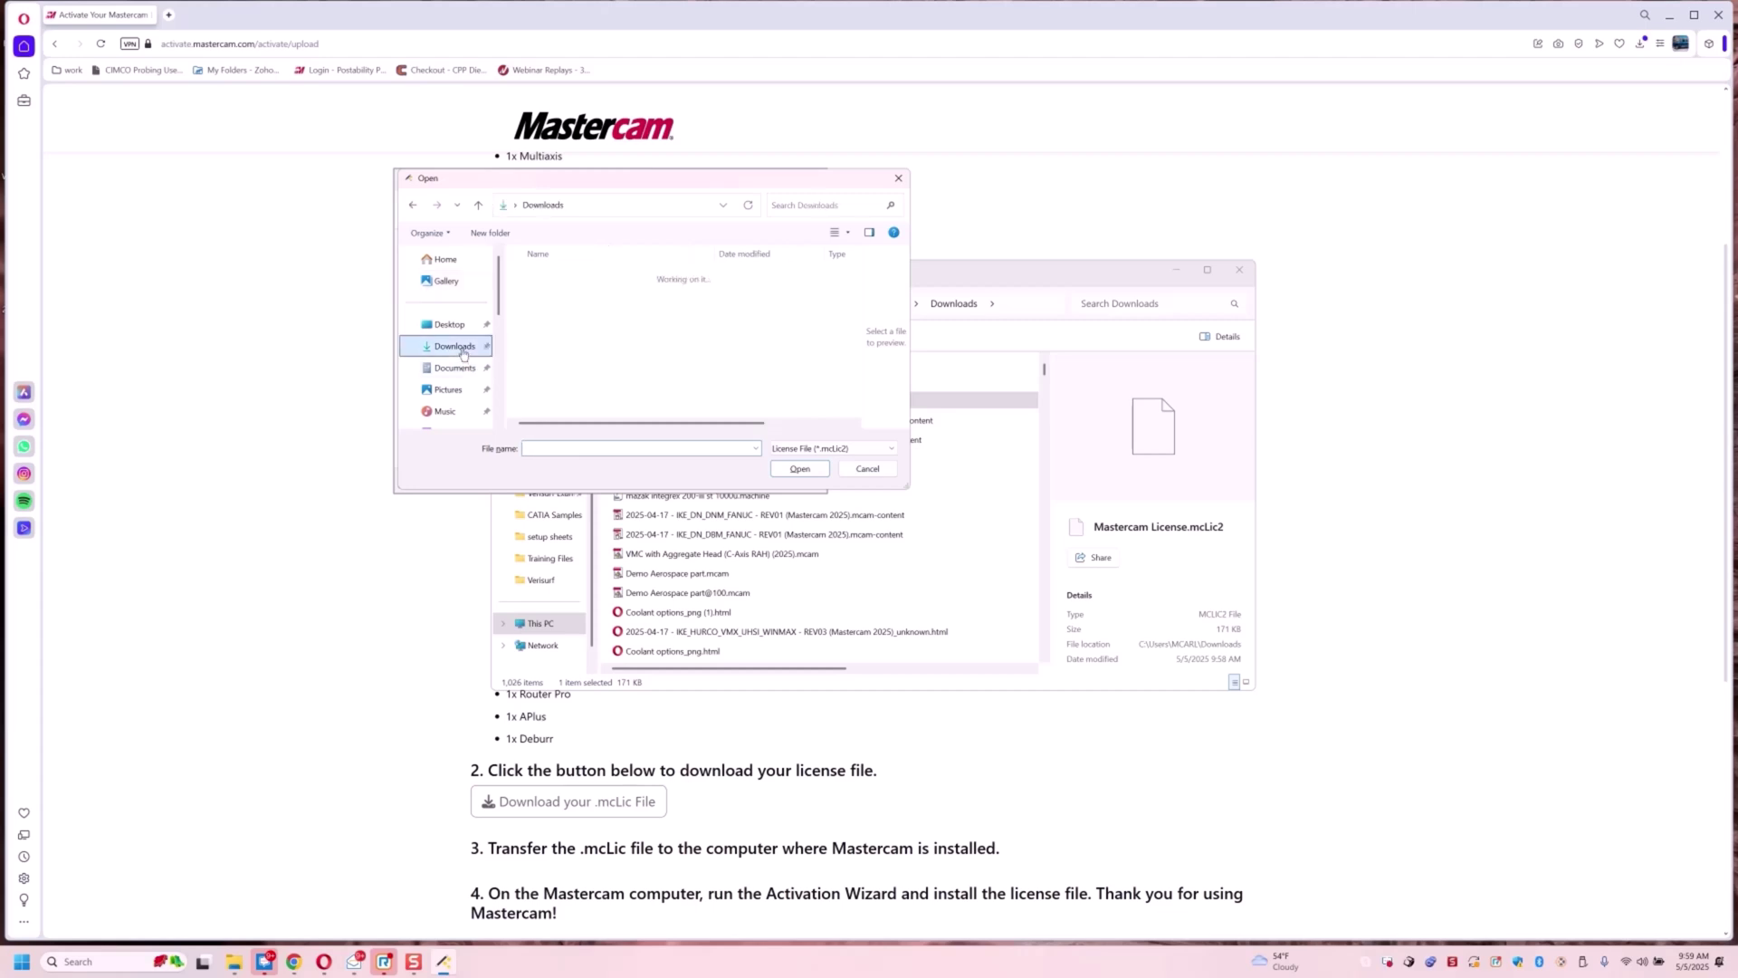
click(598, 290)
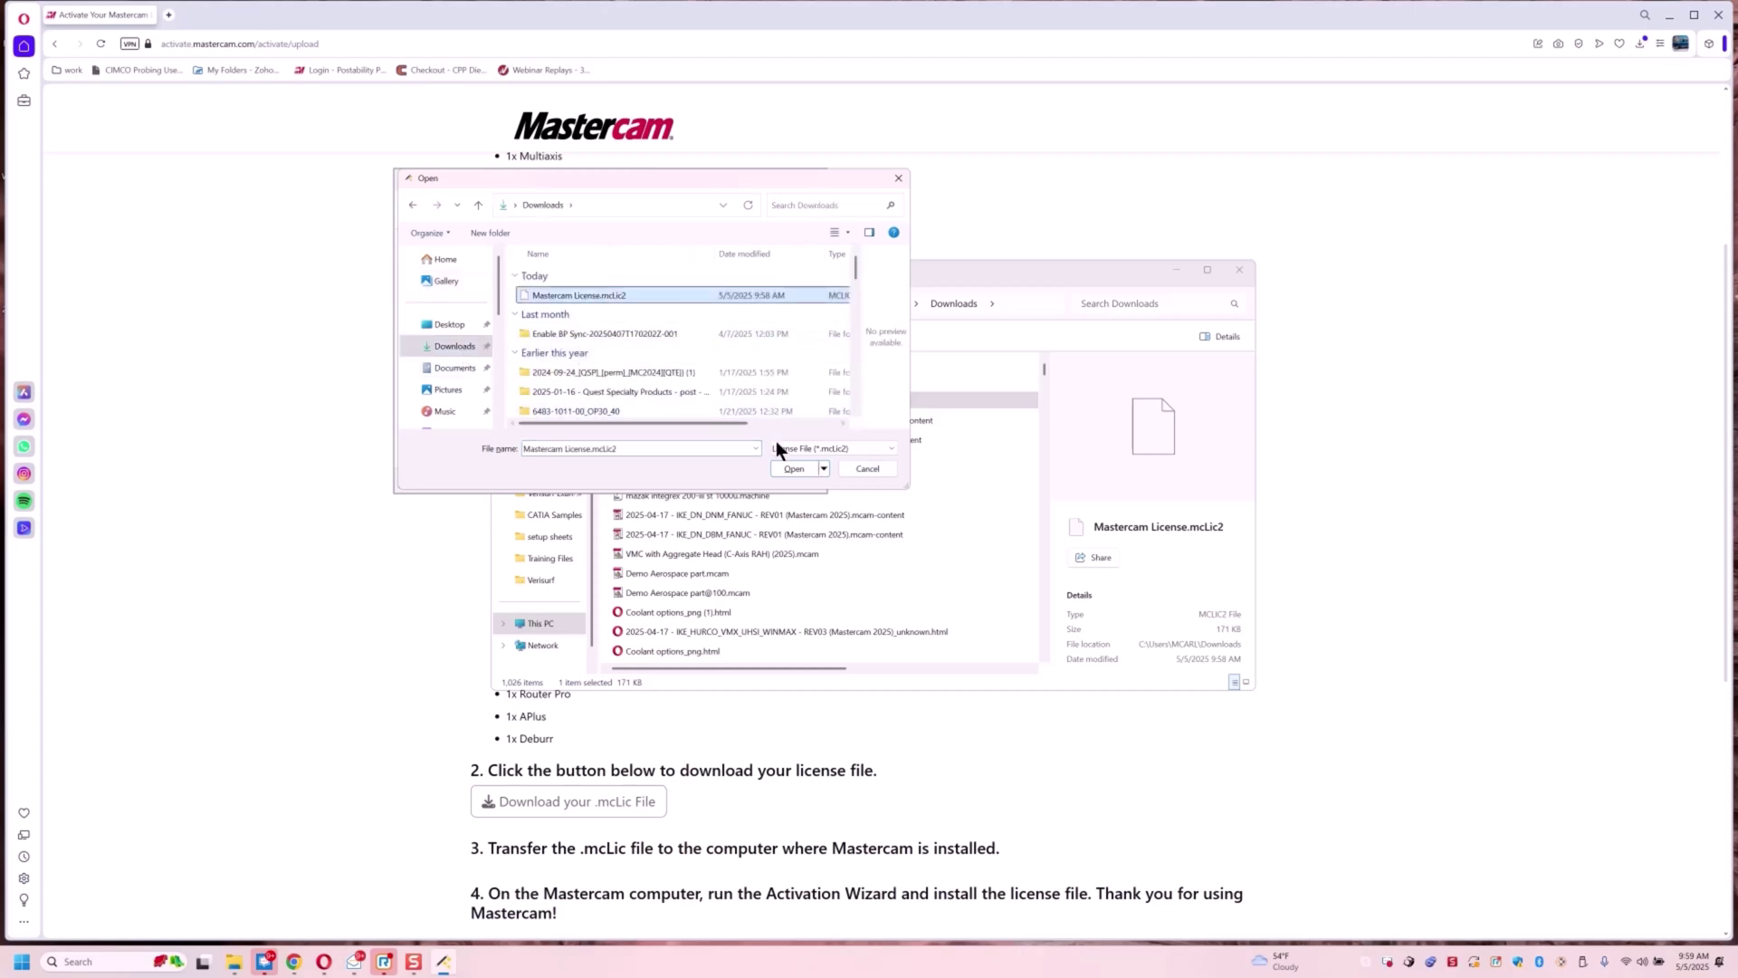
click(788, 466)
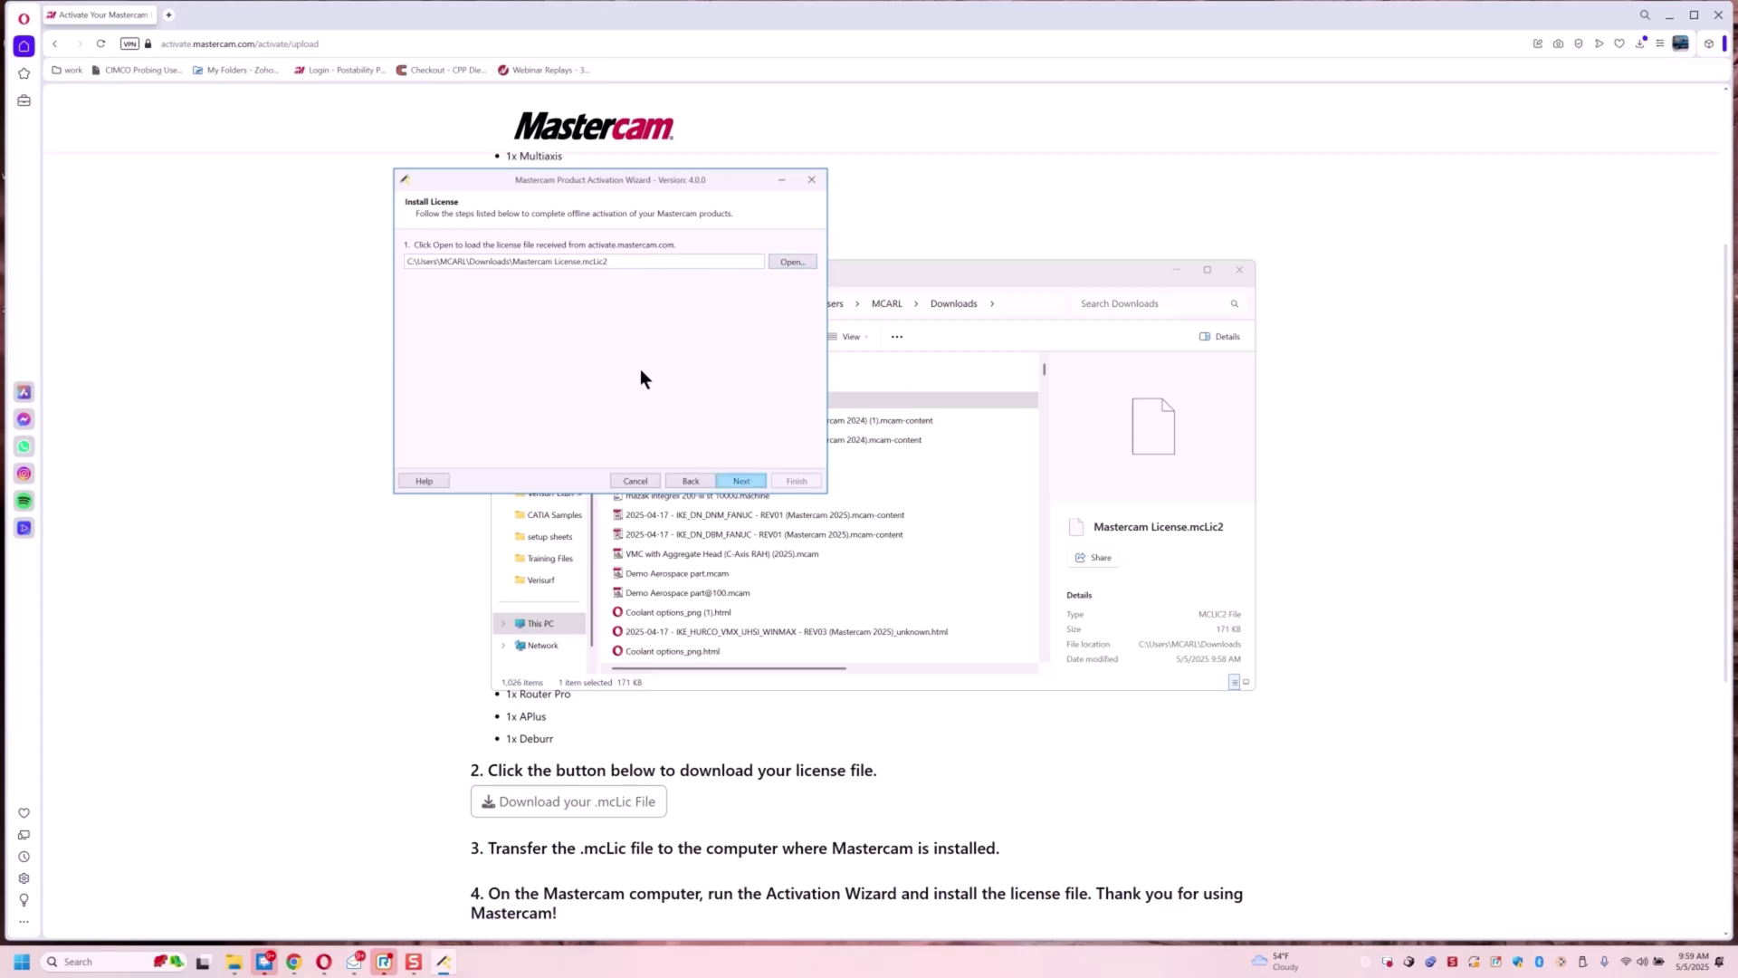
key(Return)
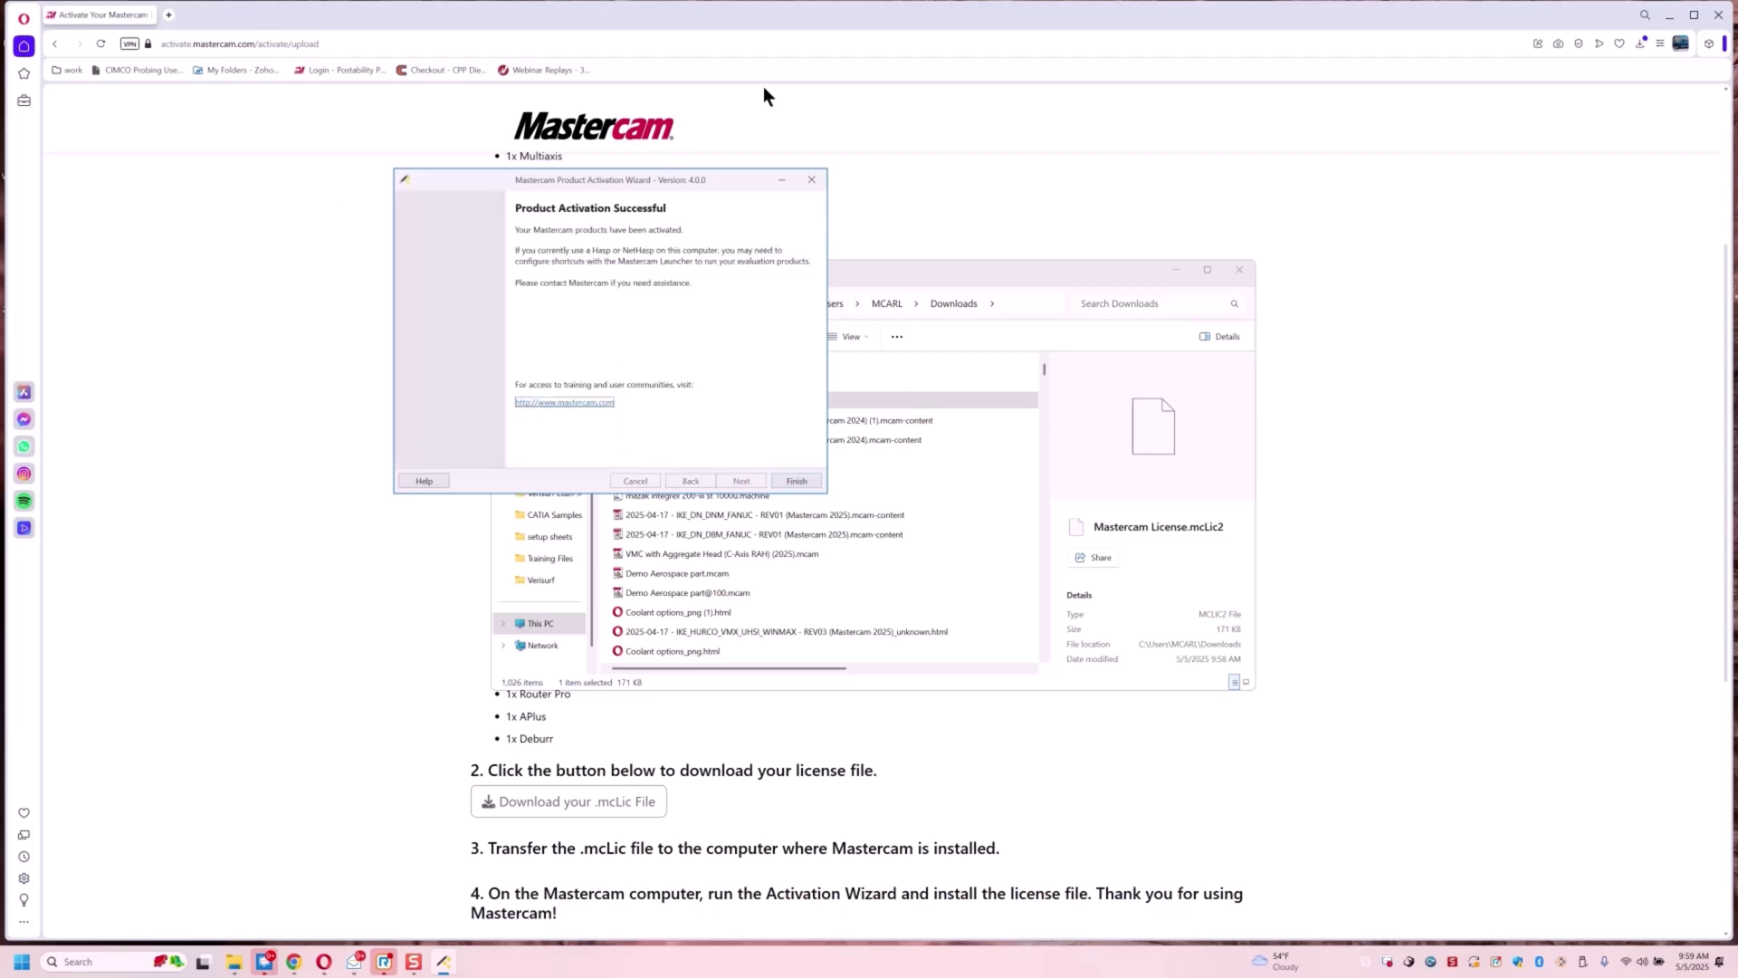
click(797, 482)
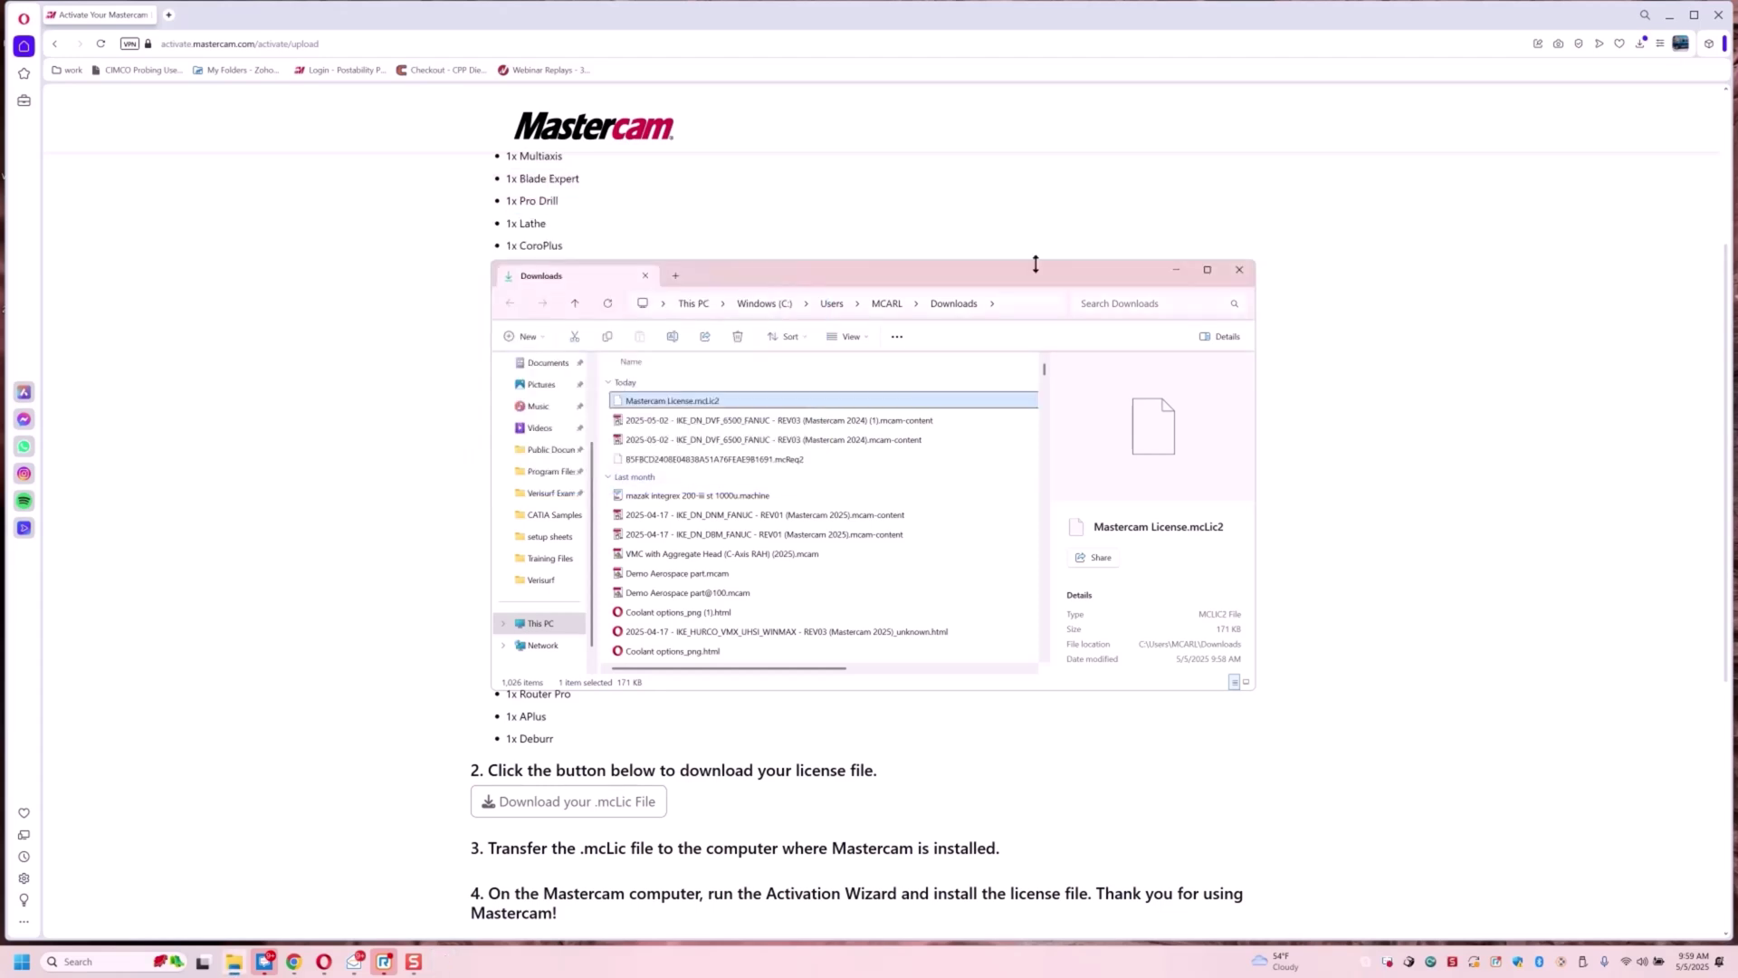
Close the Downloads window and relaunch the Activation Wizard by searching 'act'
click(1238, 270)
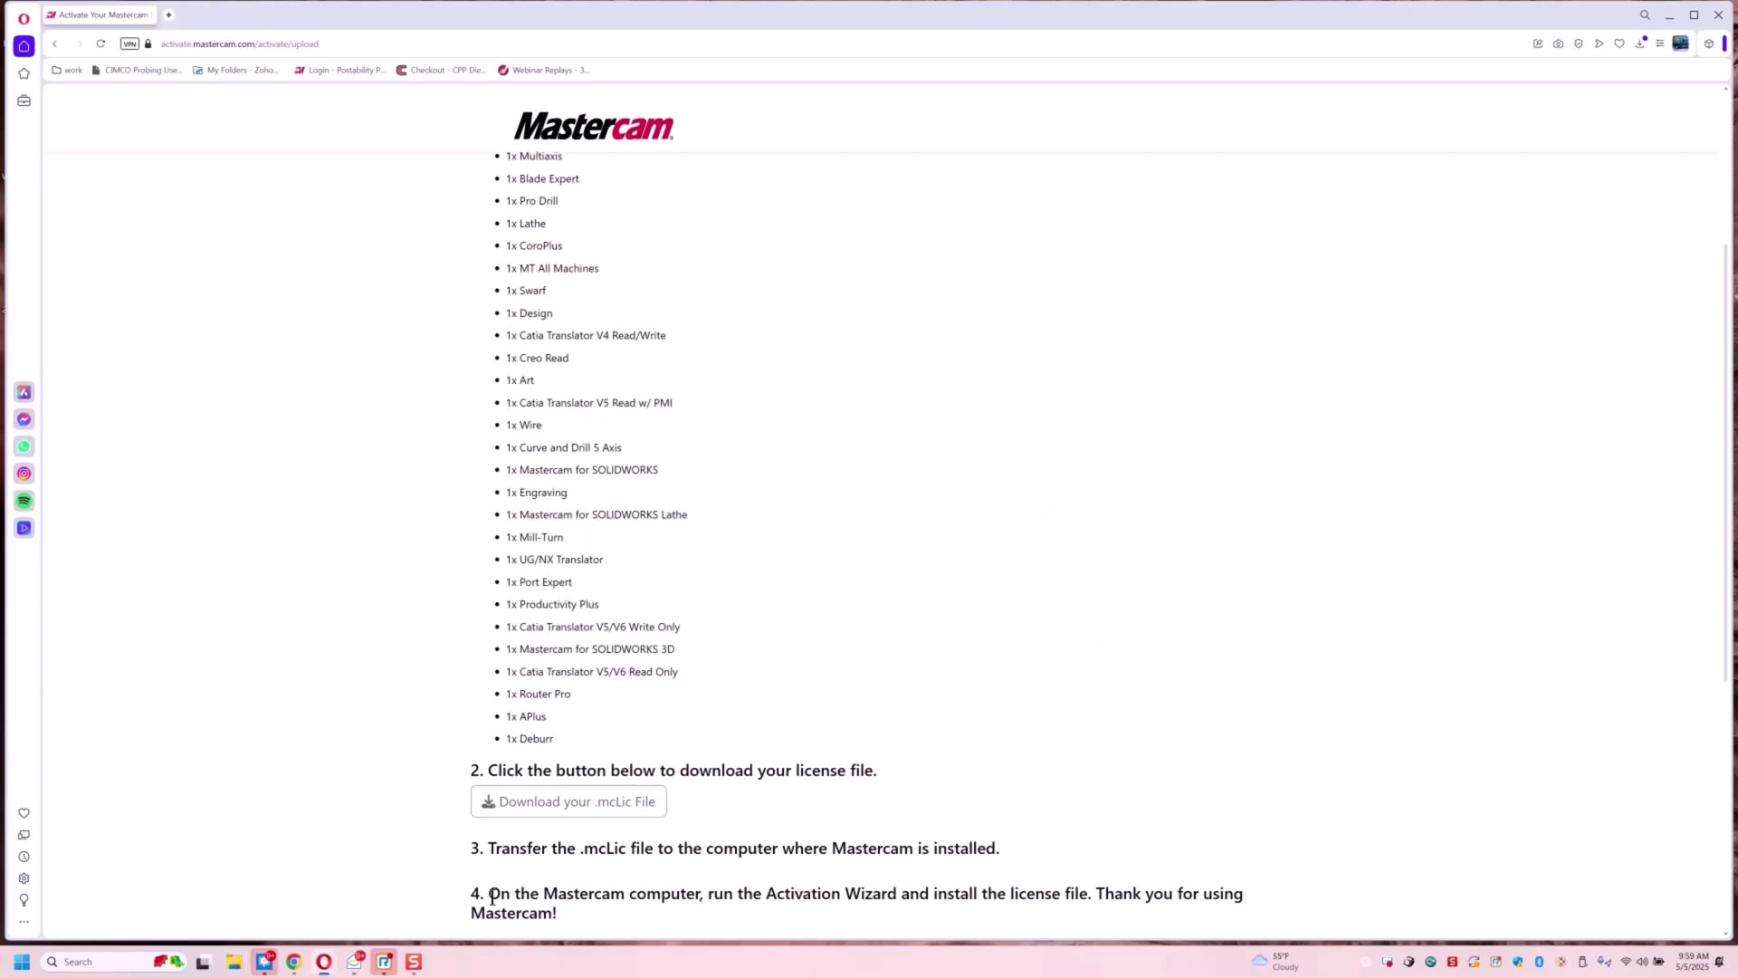
click(68, 959)
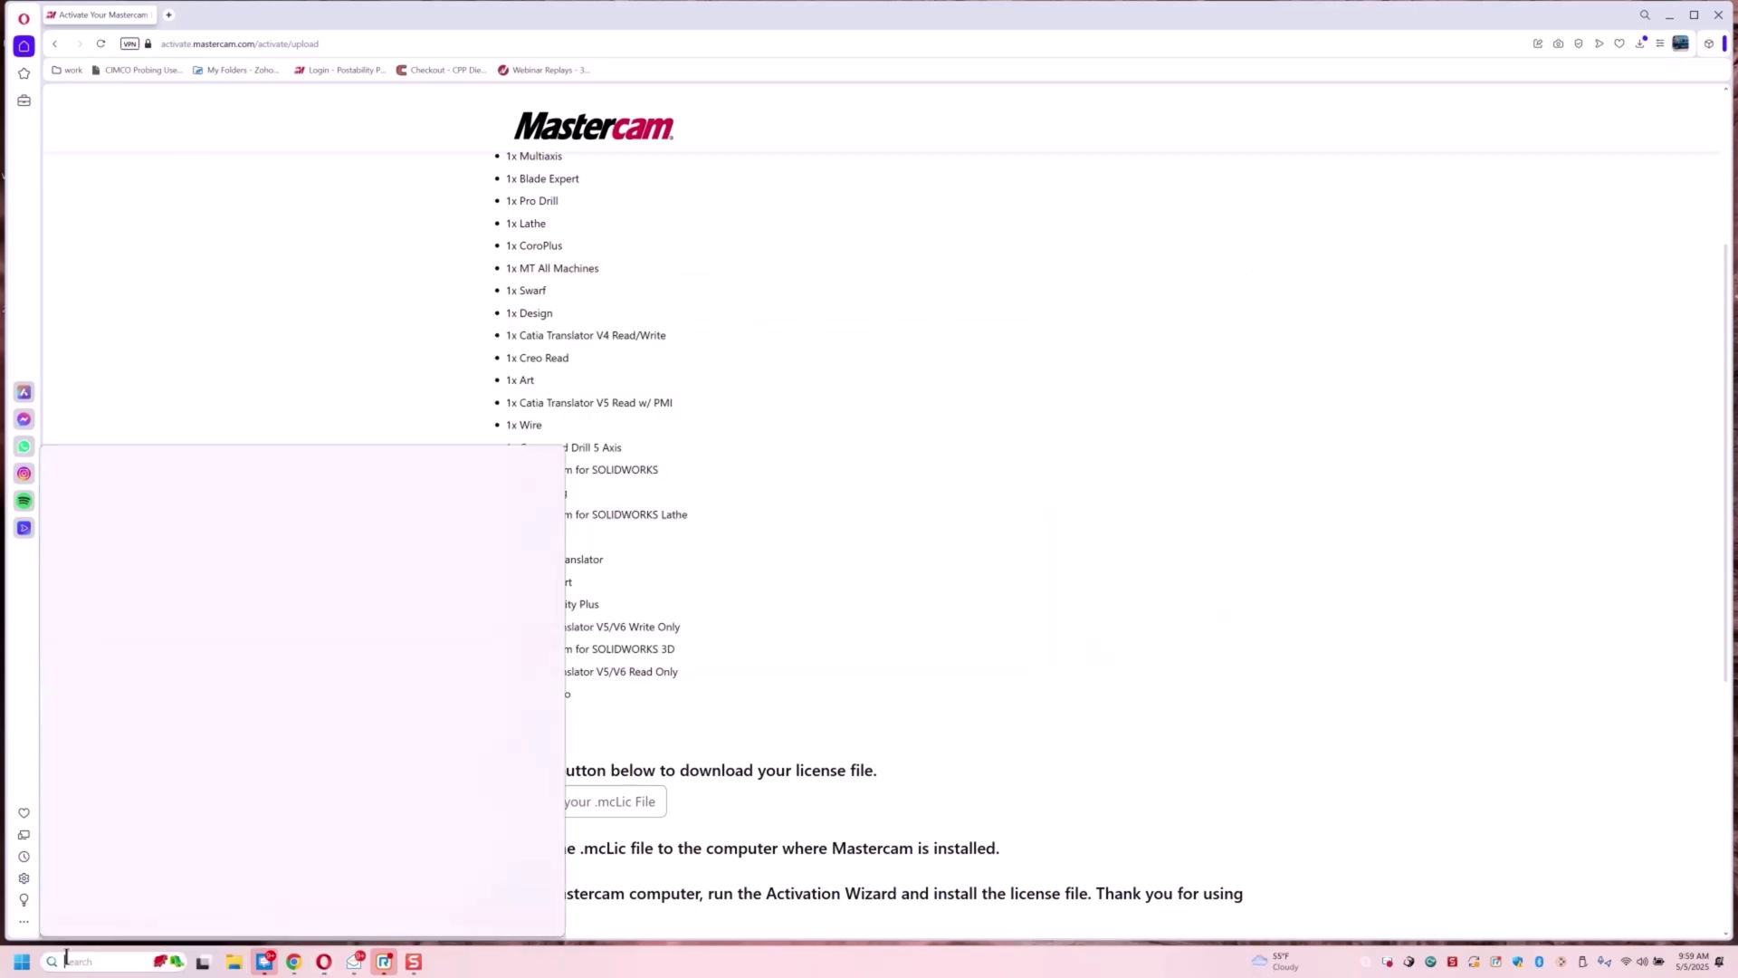
text(act)
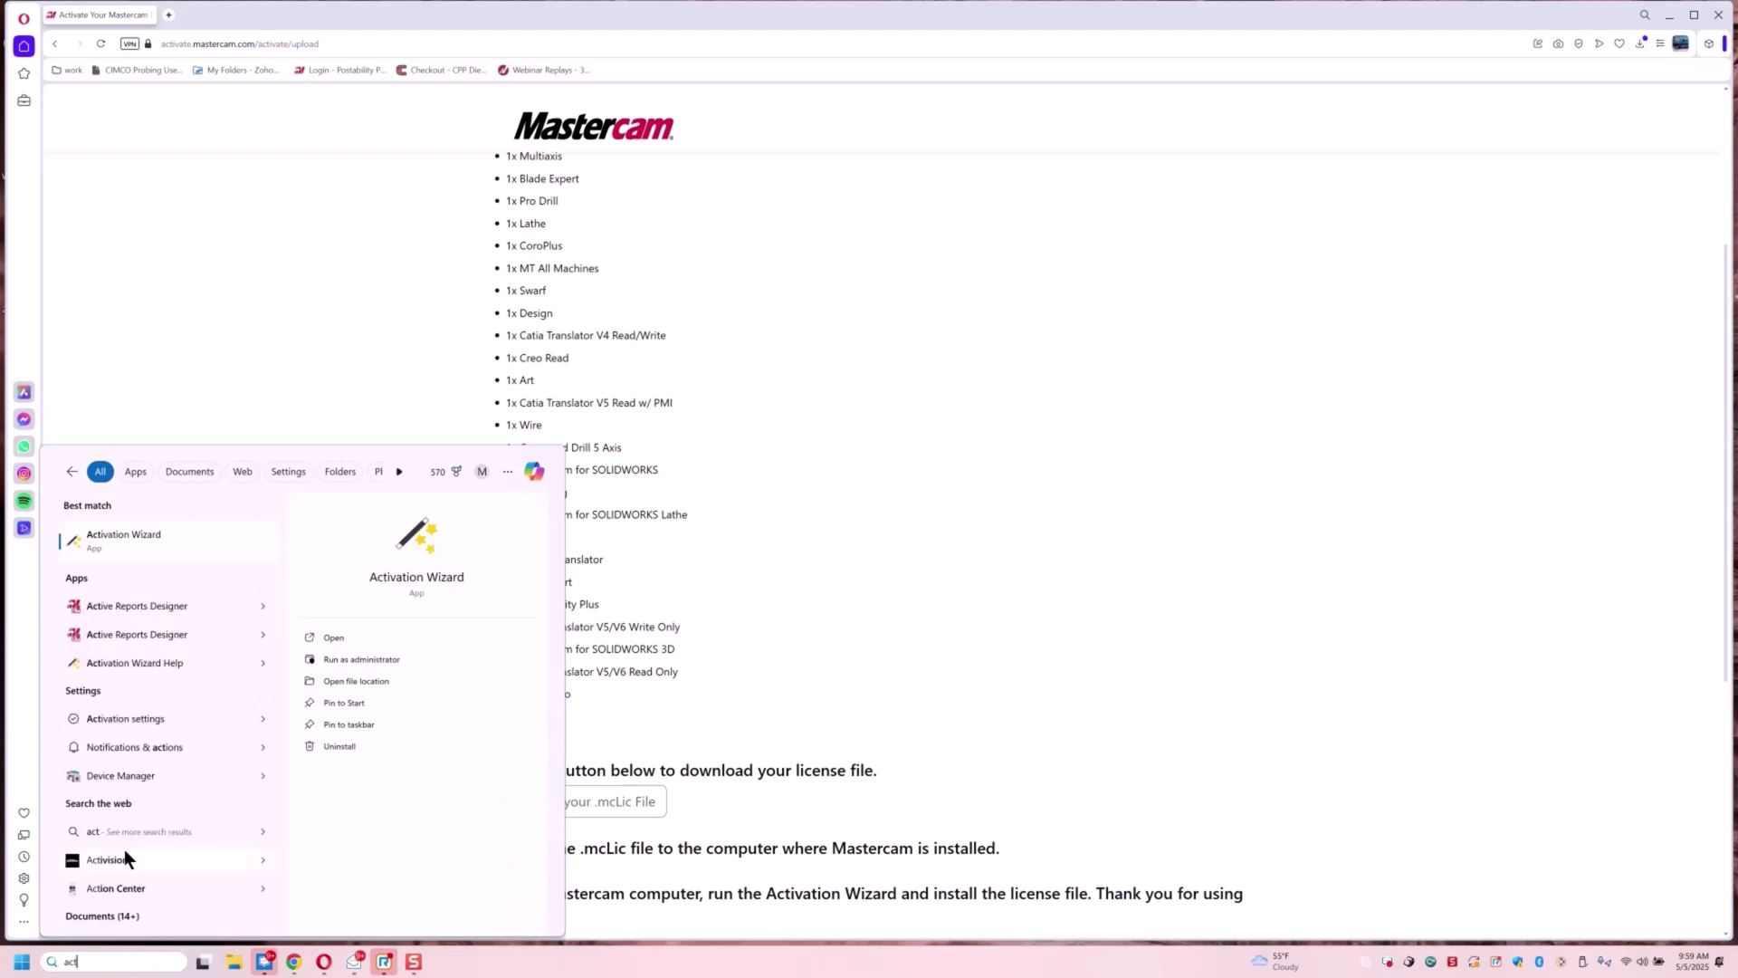
click(139, 536)
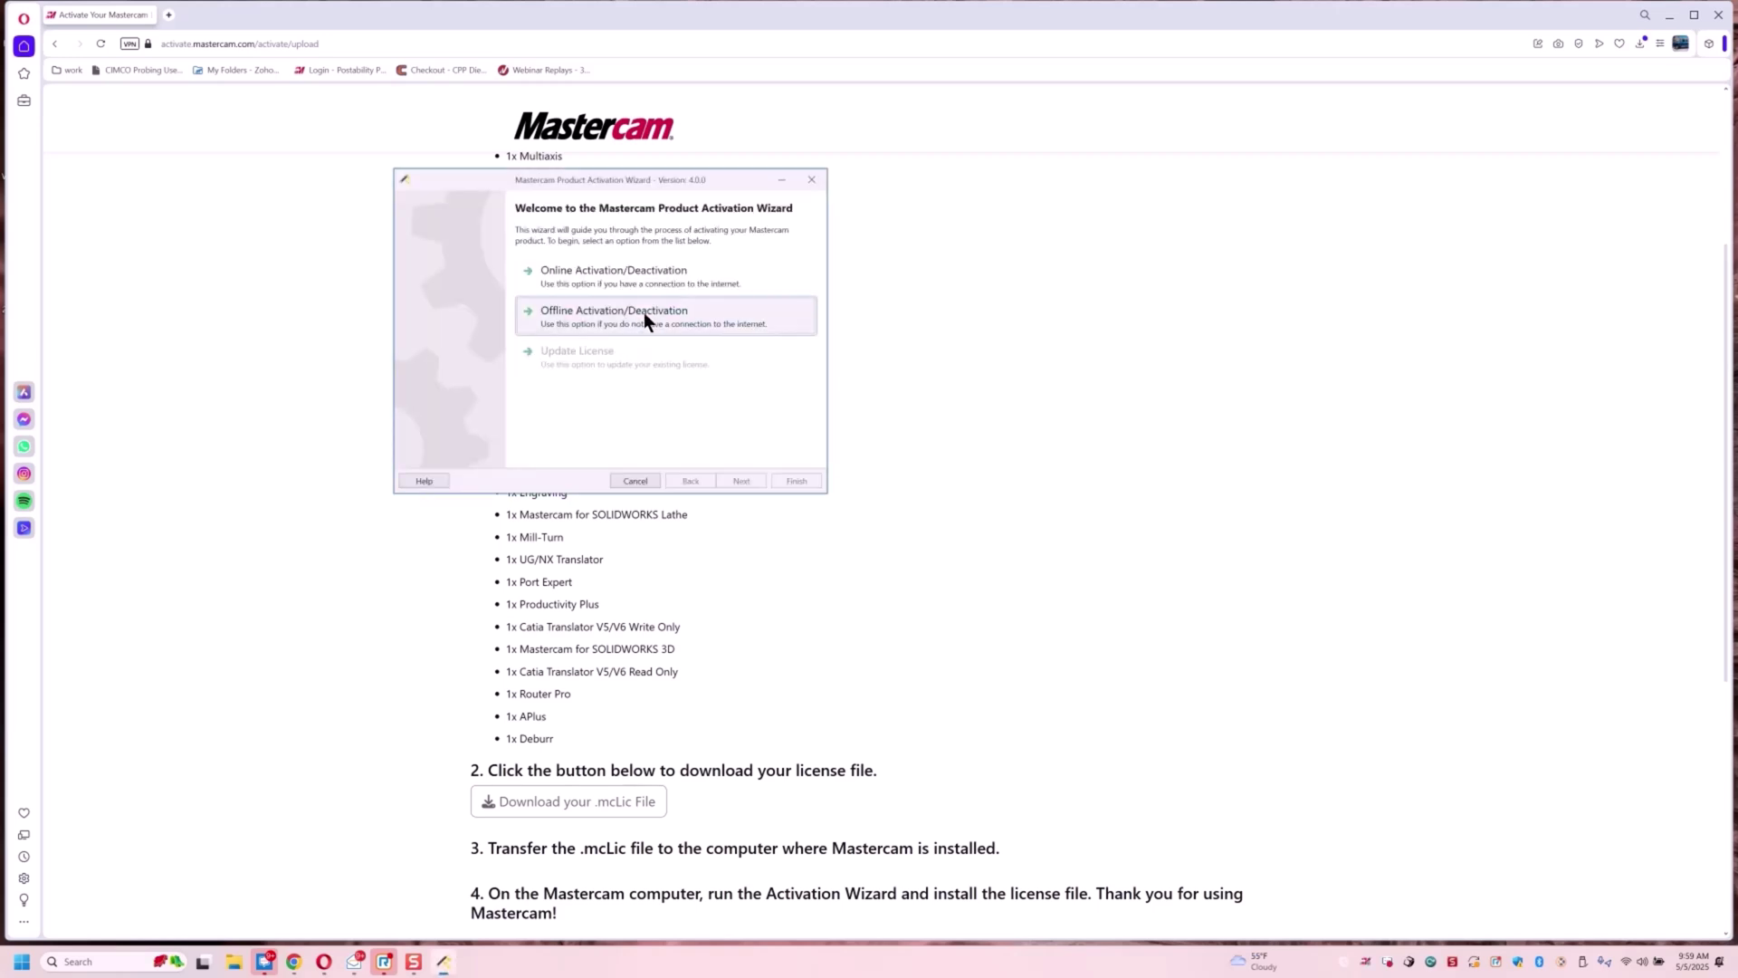
Choose offline deactivation of the Mastercam Retail license, confirm it, and start saving the return file
click(643, 315)
click(625, 437)
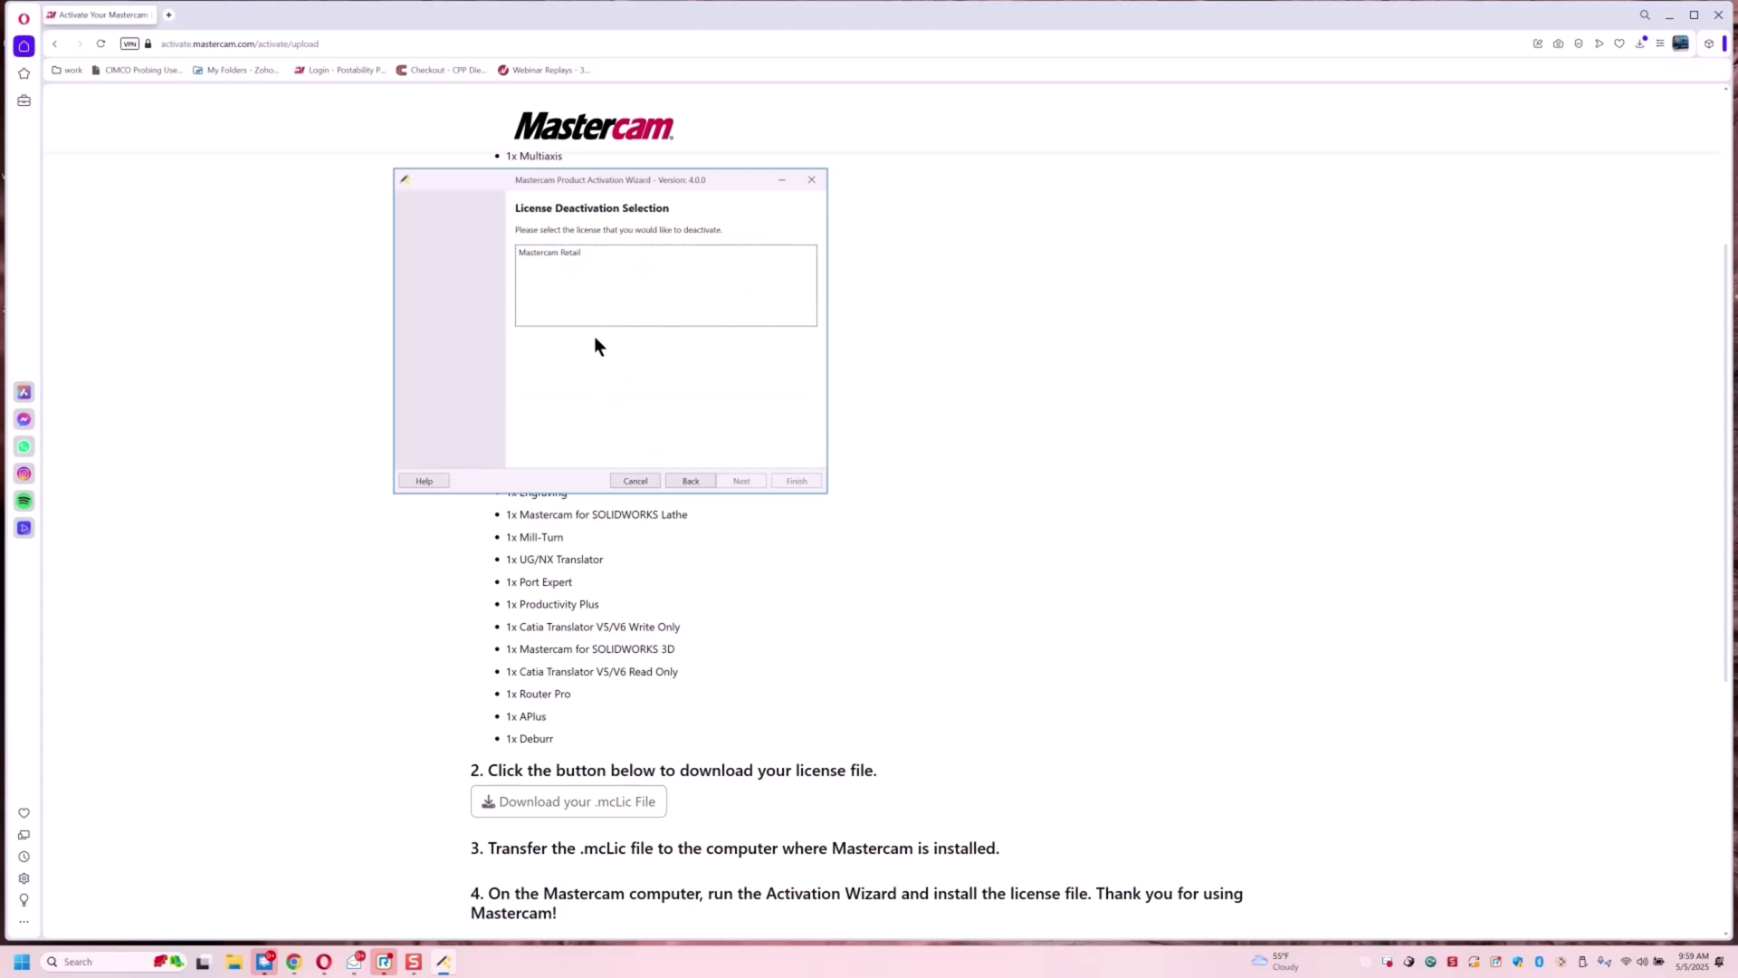
click(561, 252)
click(735, 483)
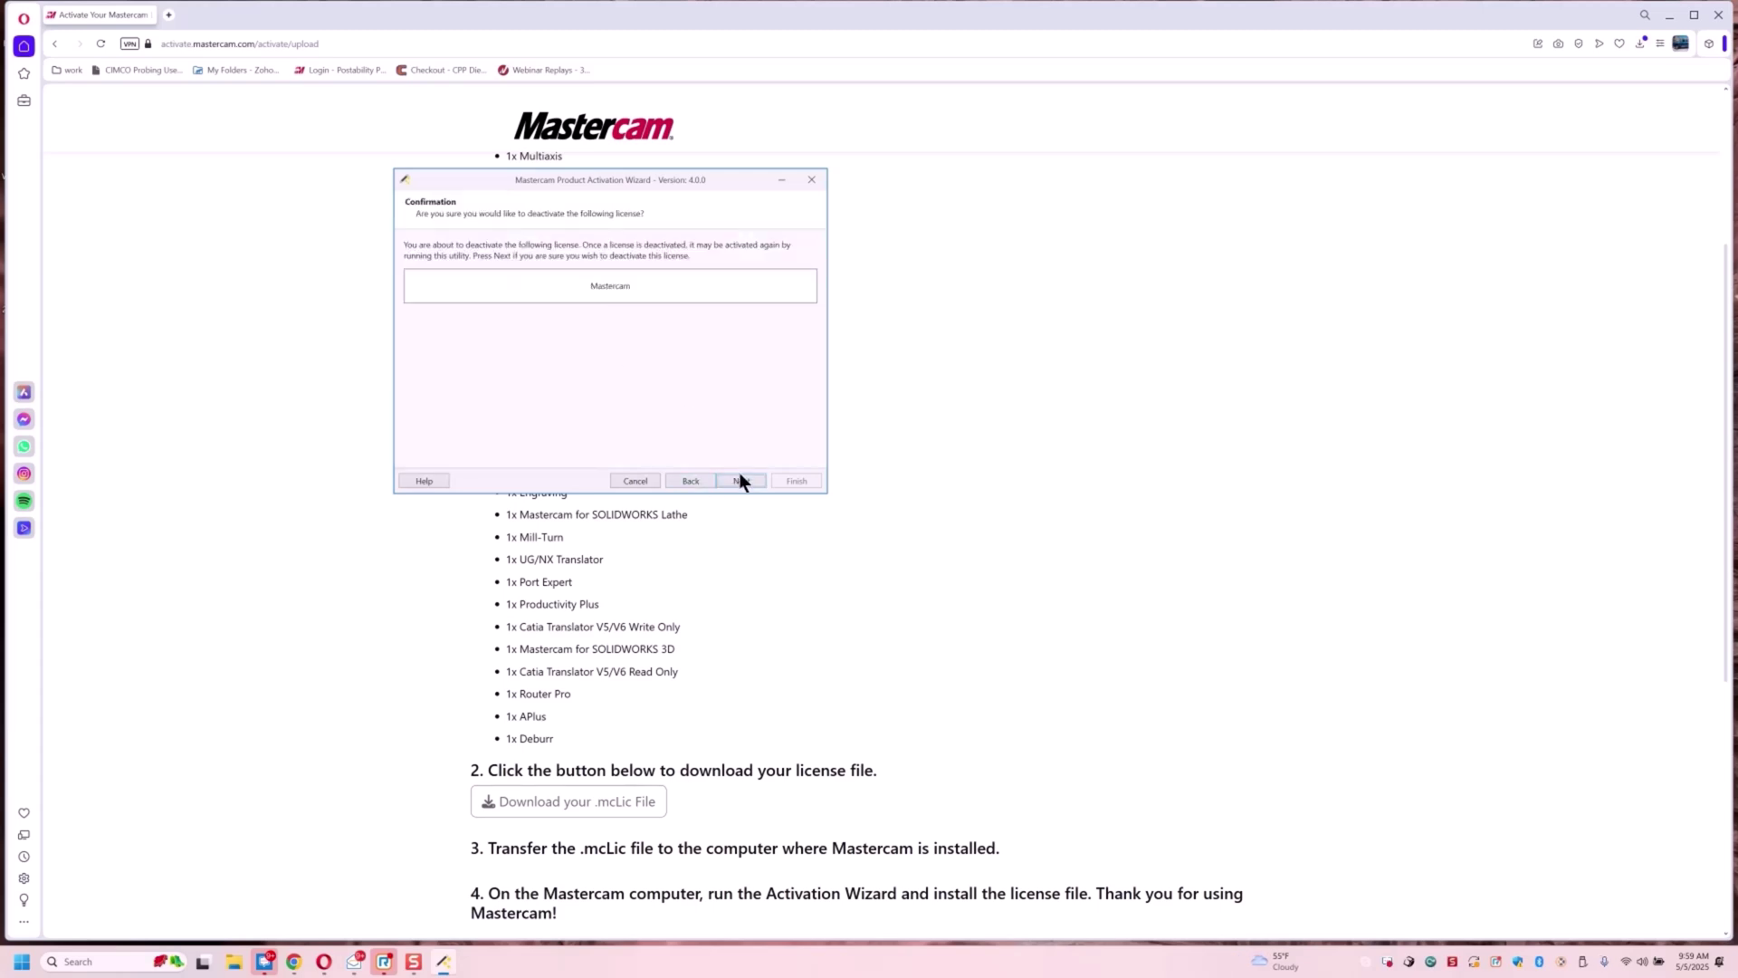
click(740, 481)
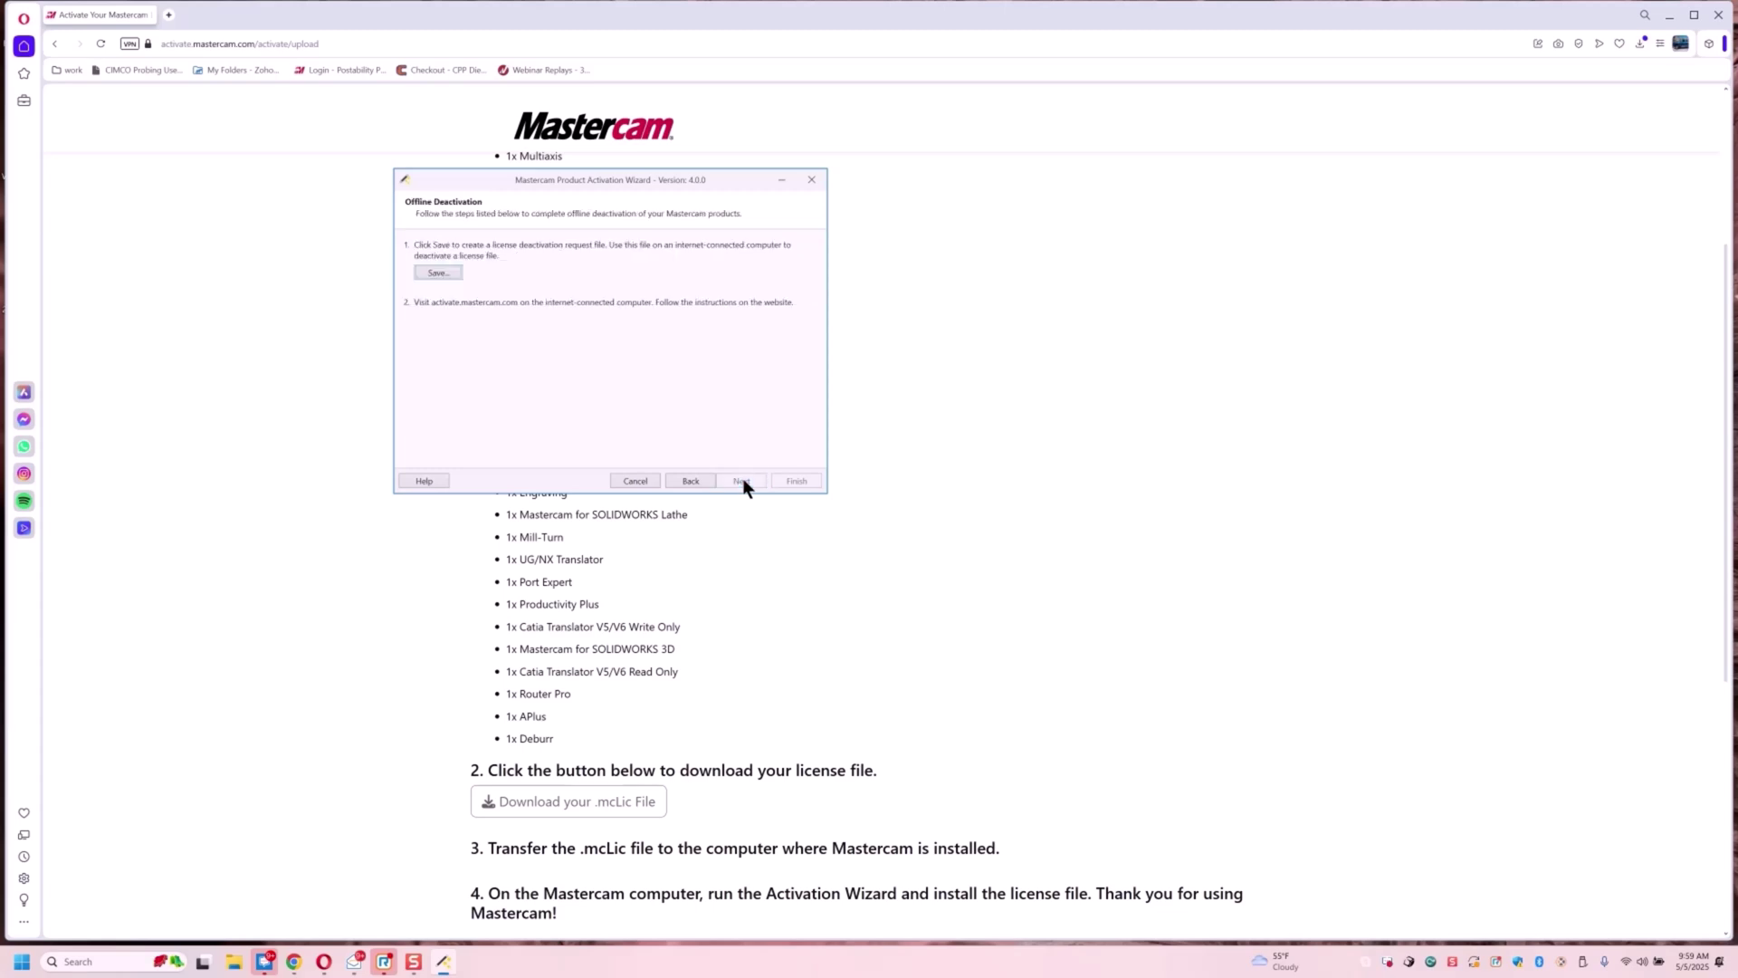
click(439, 272)
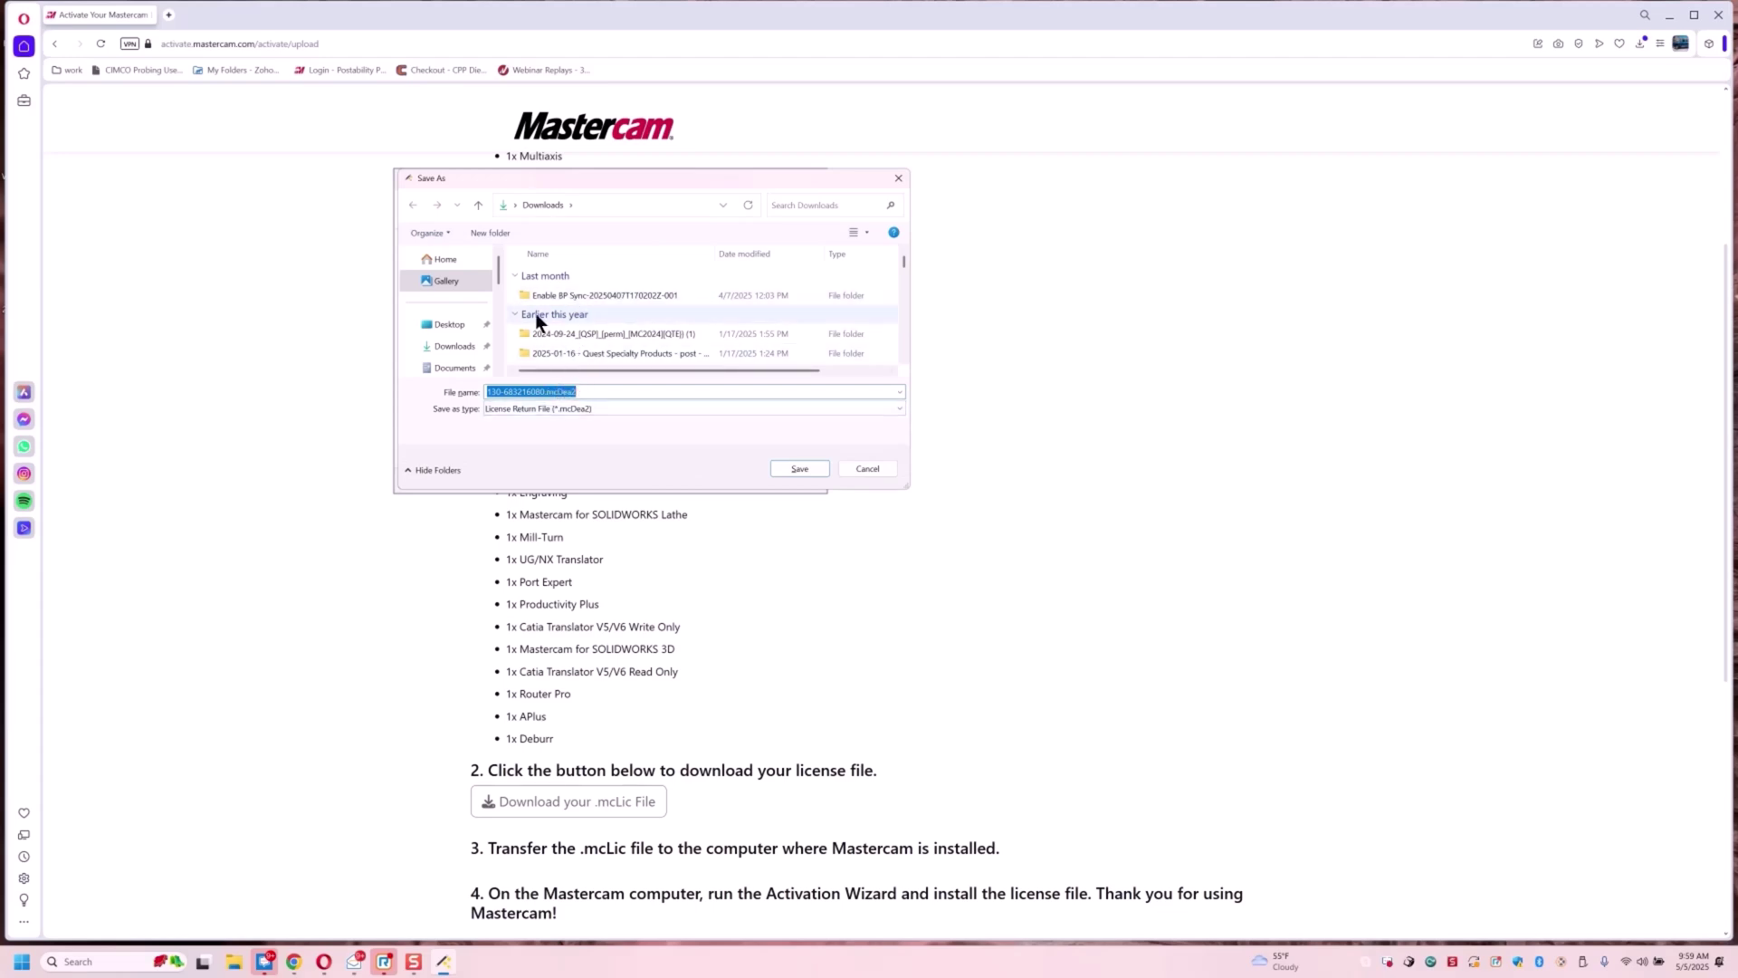
Save the .mcDea2 deactivation request file to the Desktop and finish the wizard
click(449, 325)
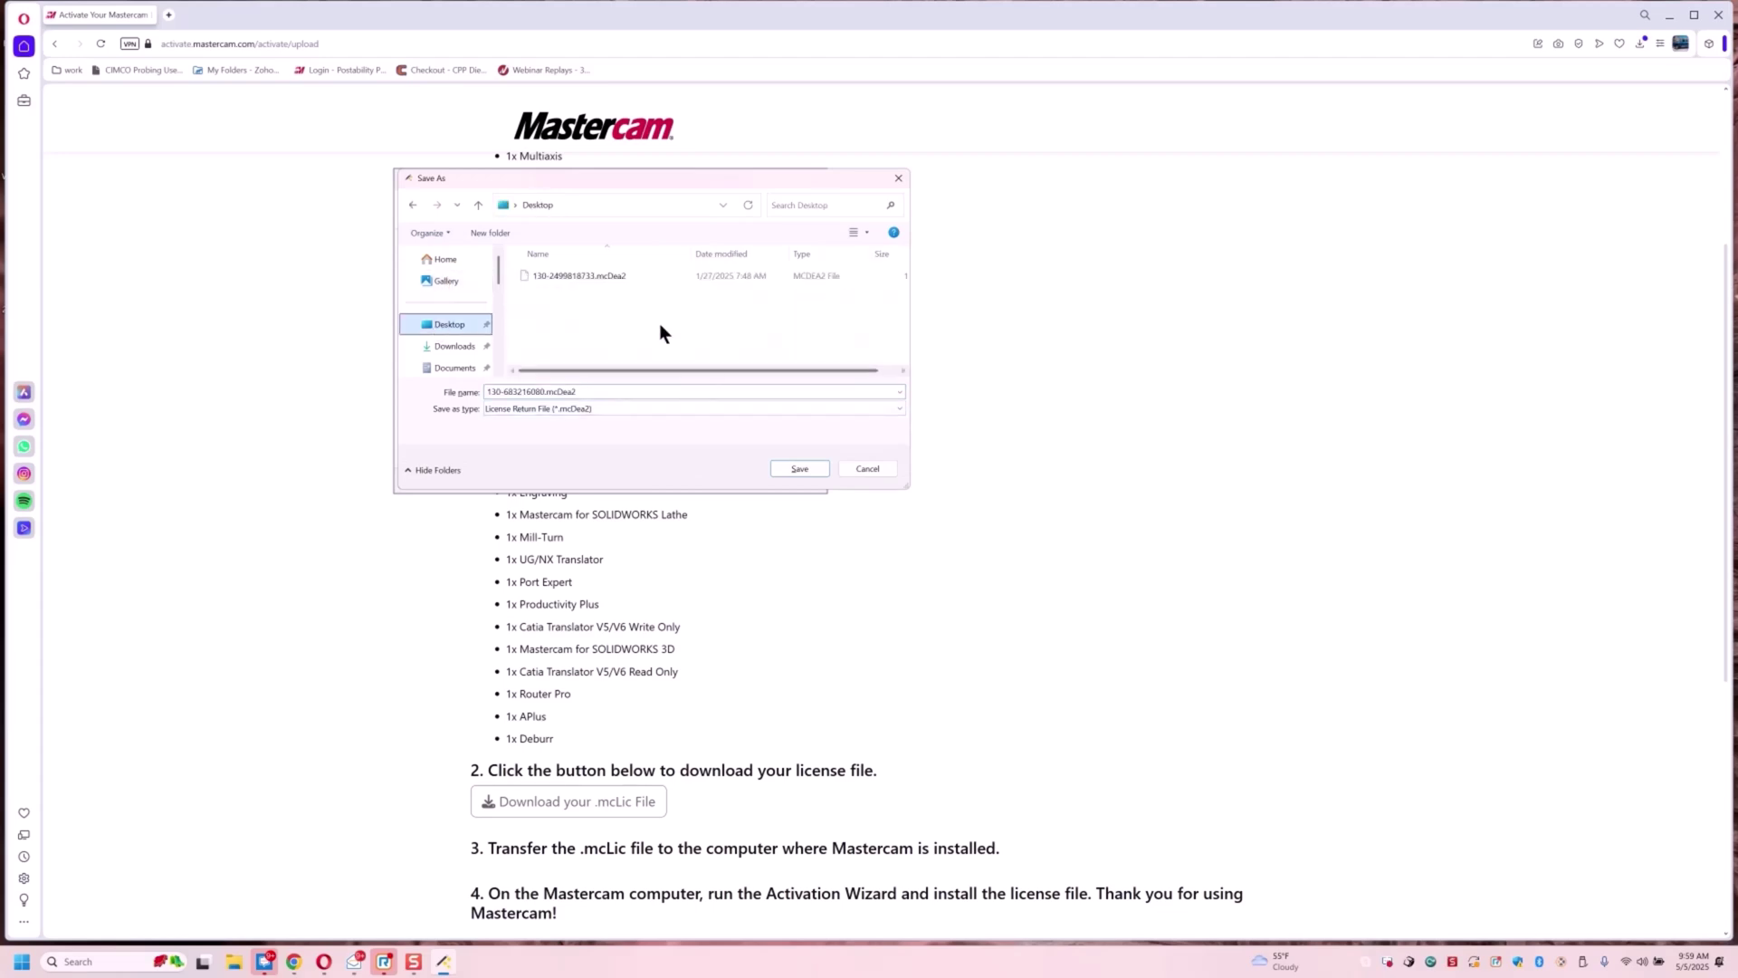
click(808, 465)
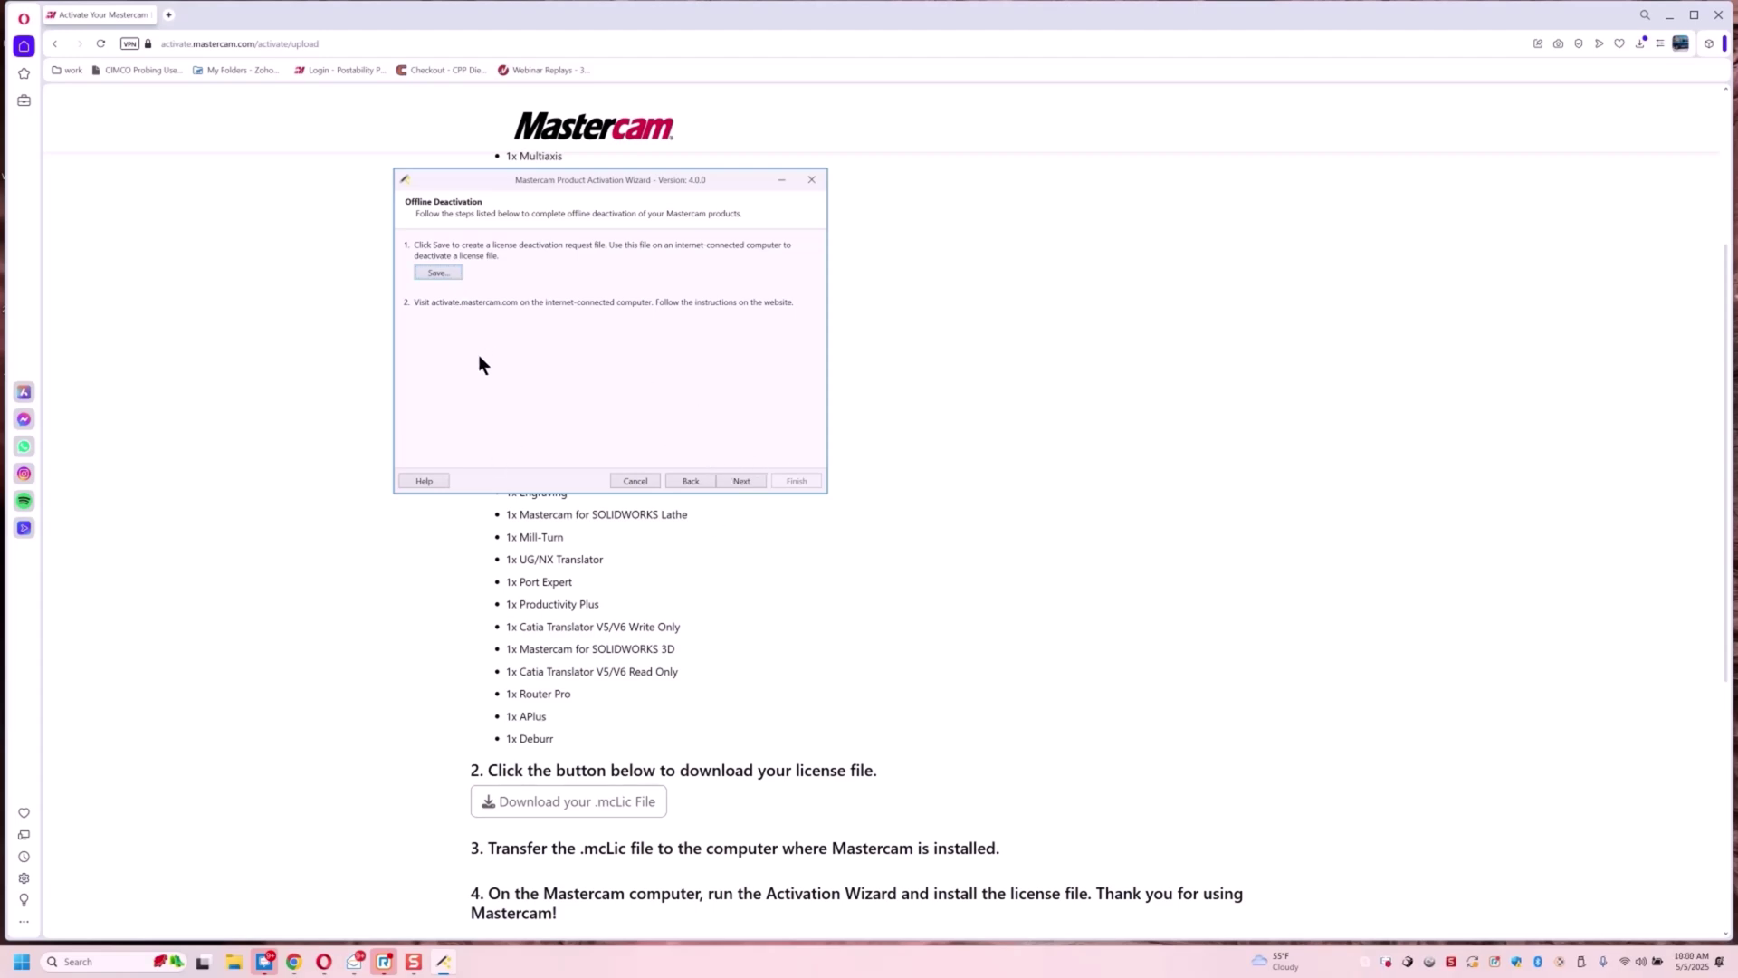
click(754, 476)
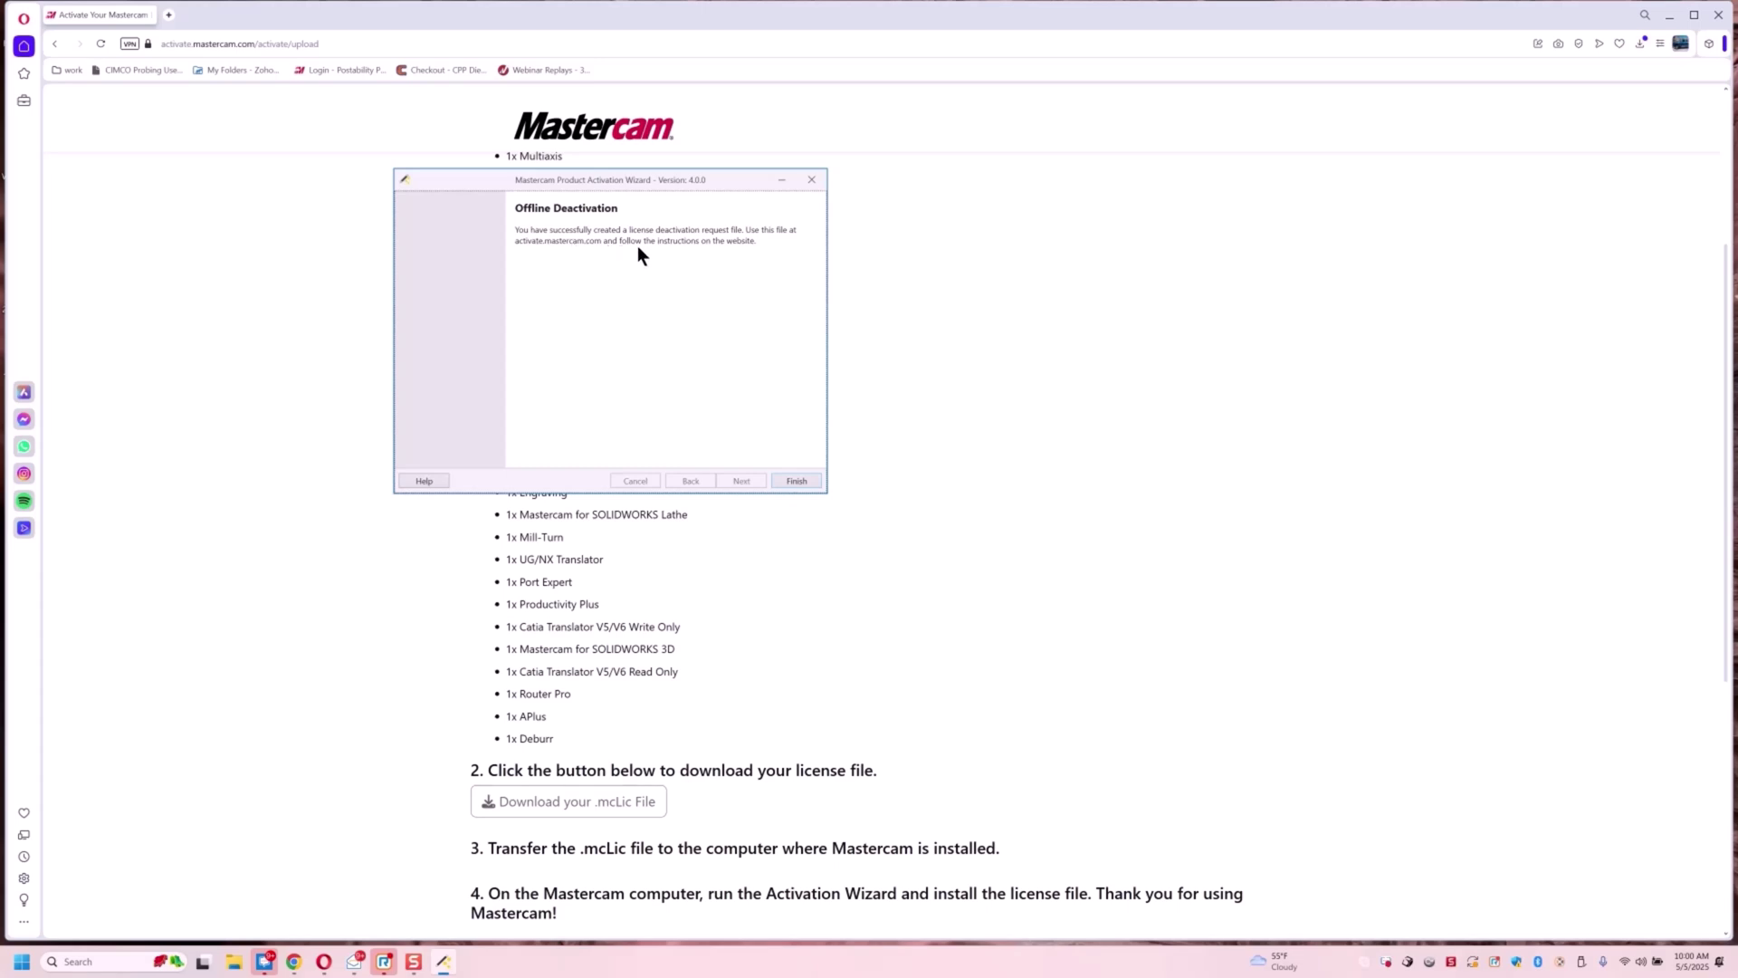
click(796, 480)
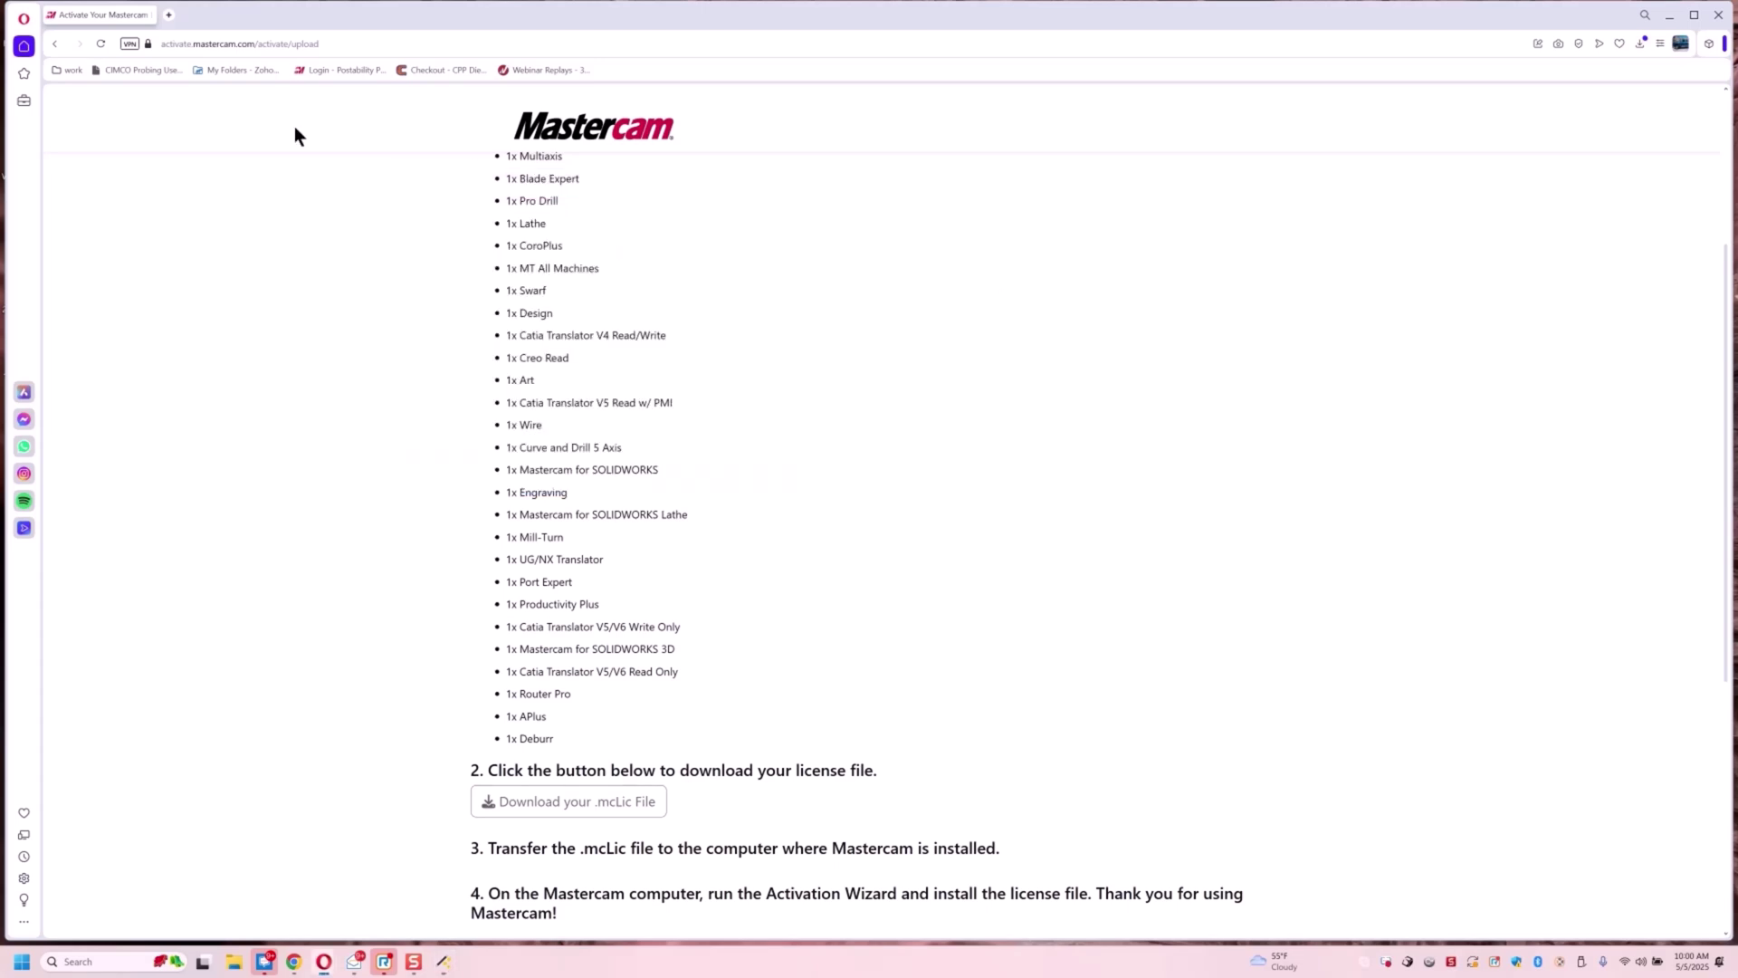
Trim the address to activate.mastercam.com and choose Deactivate a license
click(344, 50)
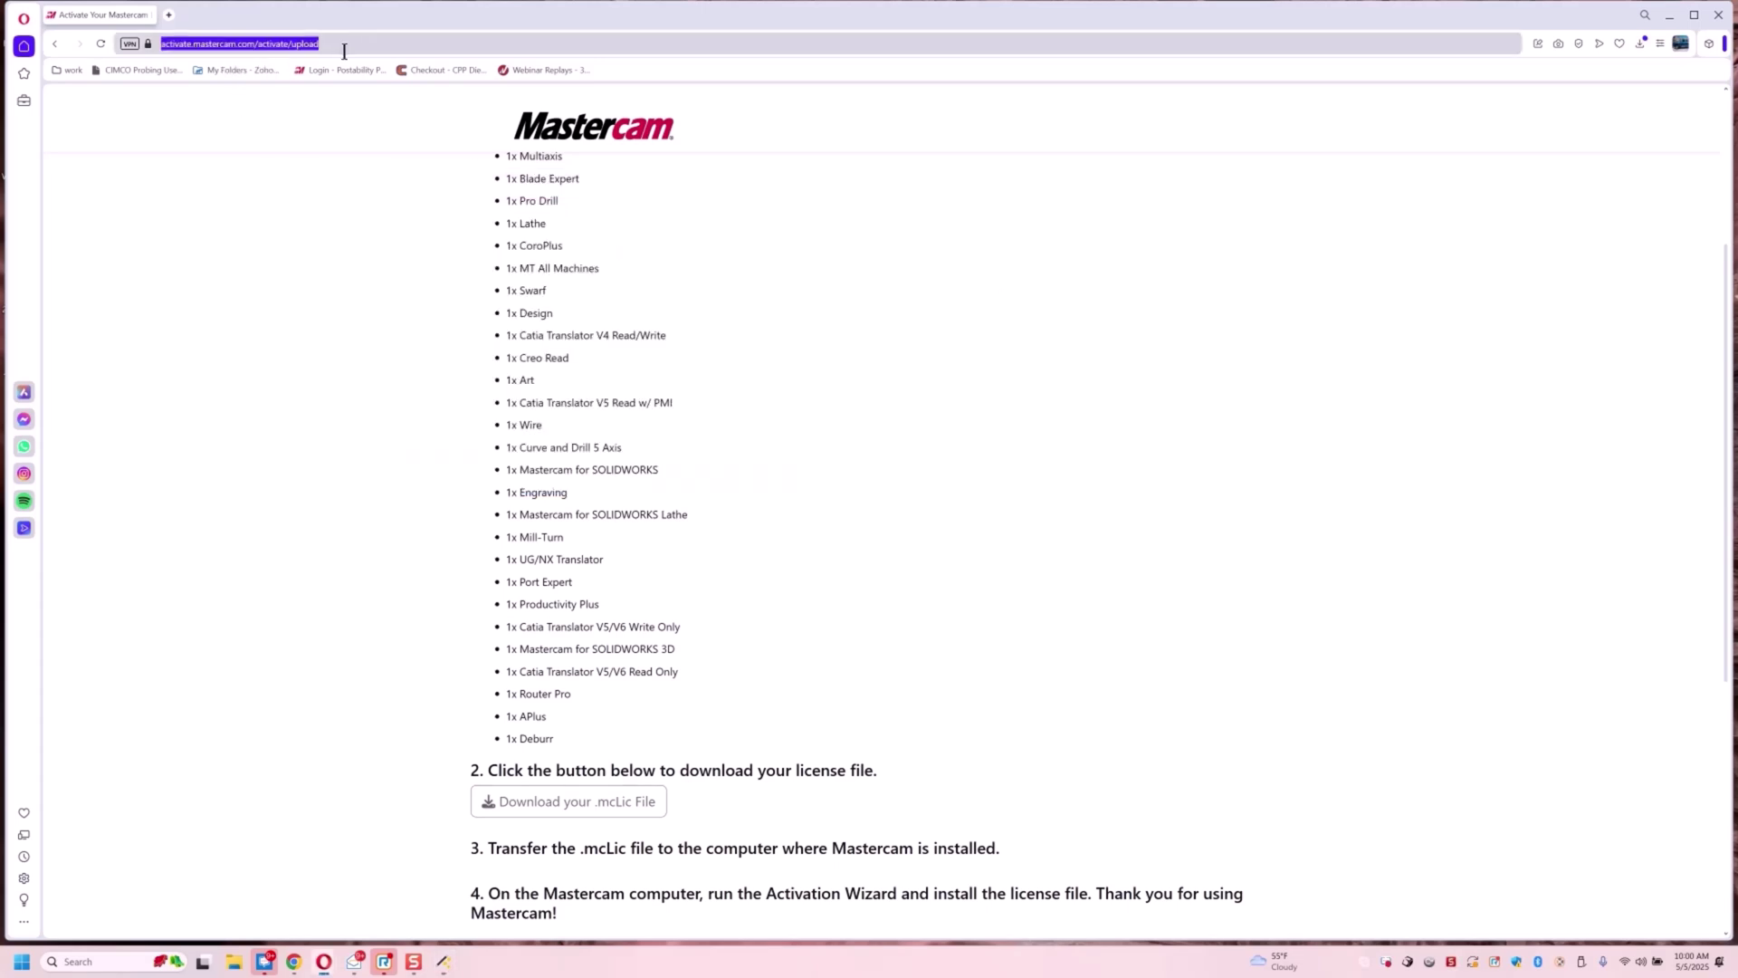
click(344, 52)
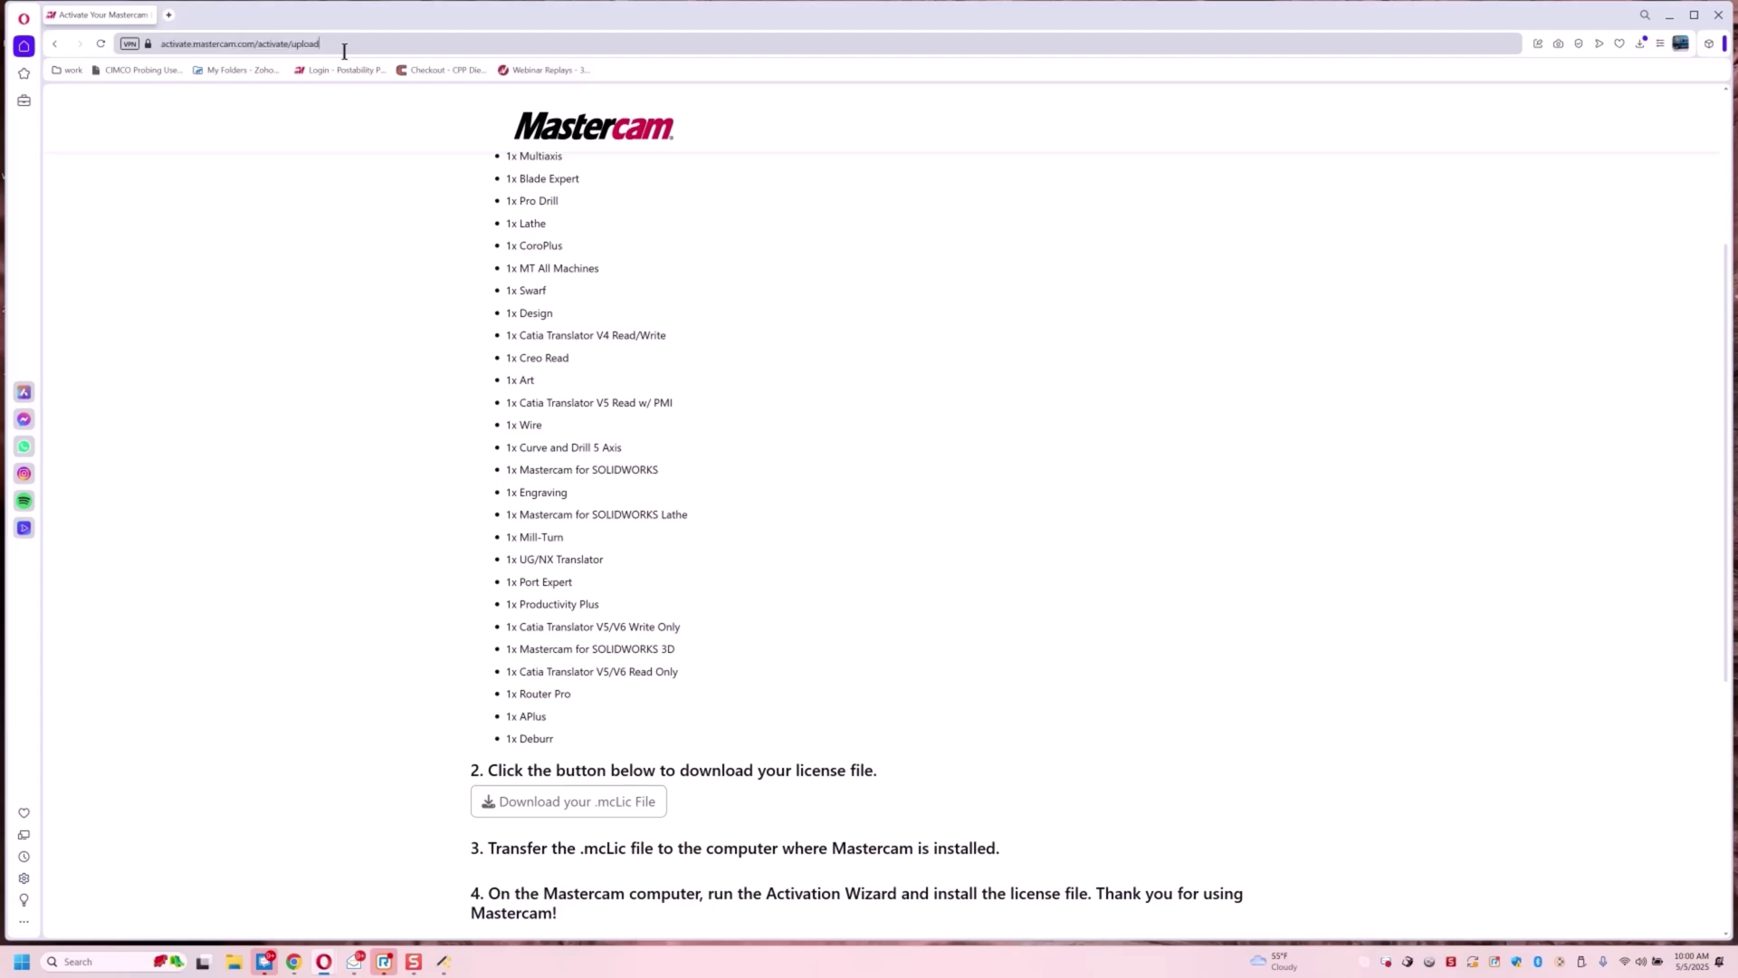
key(BackSpace)
key(BackSpace)
key(BackSpace)
key(BackSpace)
key(BackSpace)
key(BackSpace)
key(BackSpace)
key(BackSpace)
key(BackSpace)
key(BackSpace)
key(BackSpace)
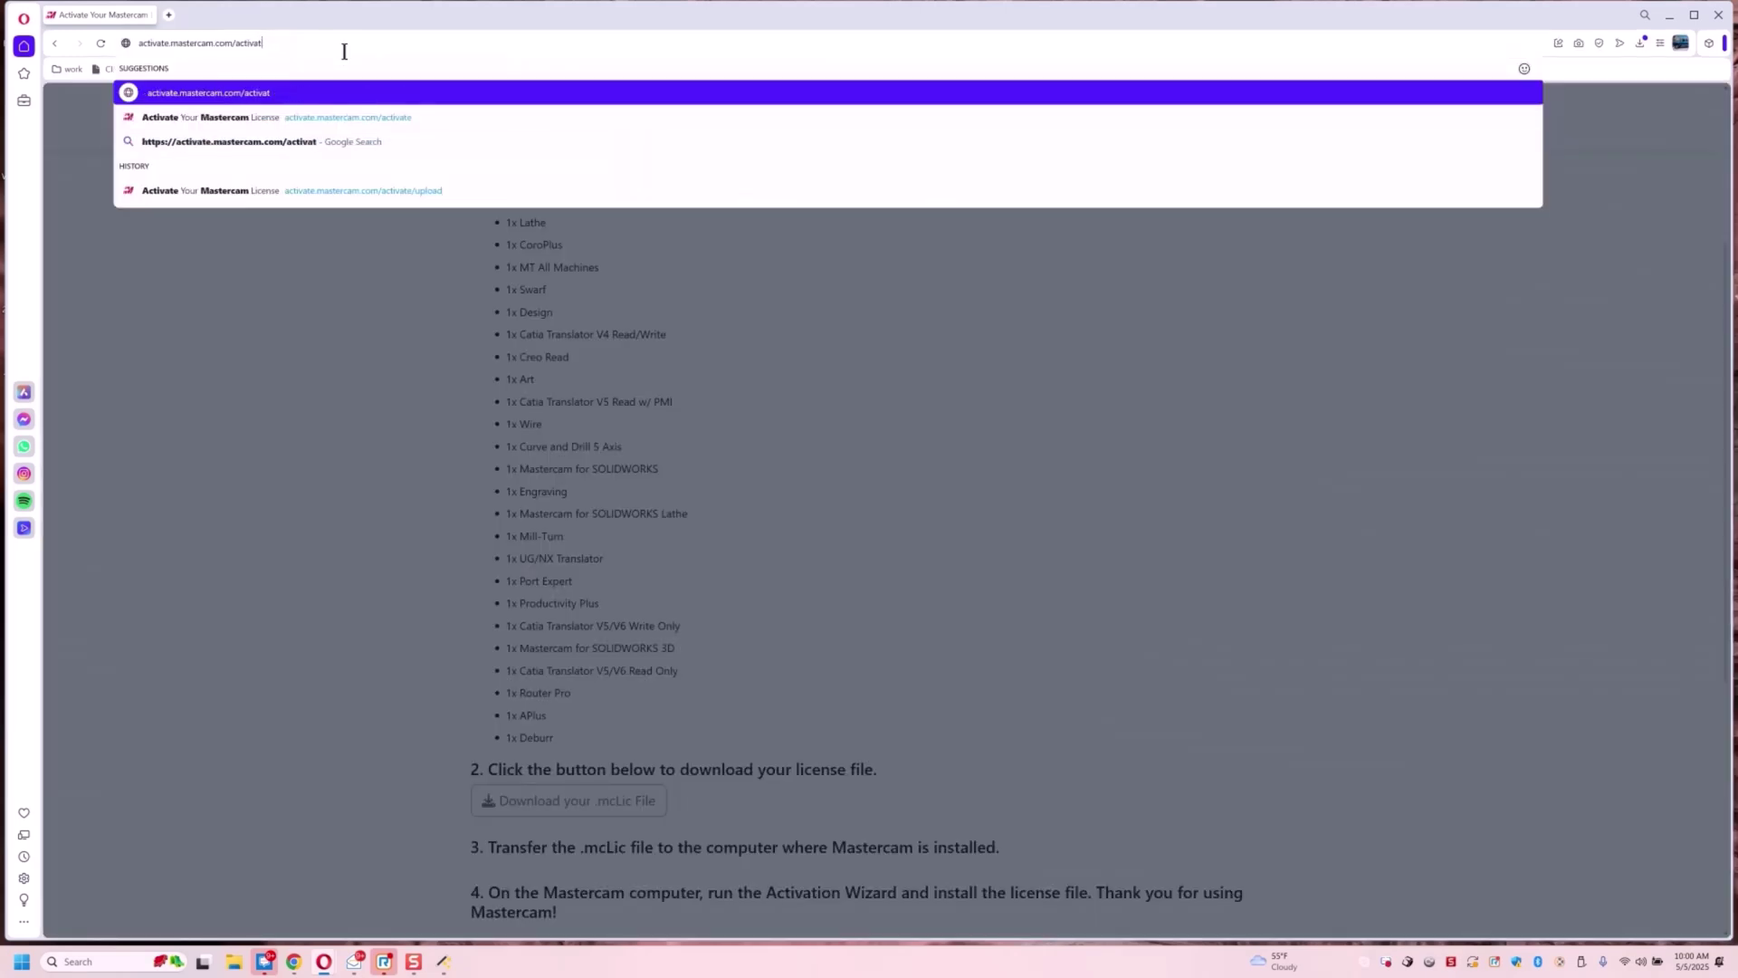
key(BackSpace)
key(BackSpace)
key(BackSpace)
key(BackSpace)
key(BackSpace)
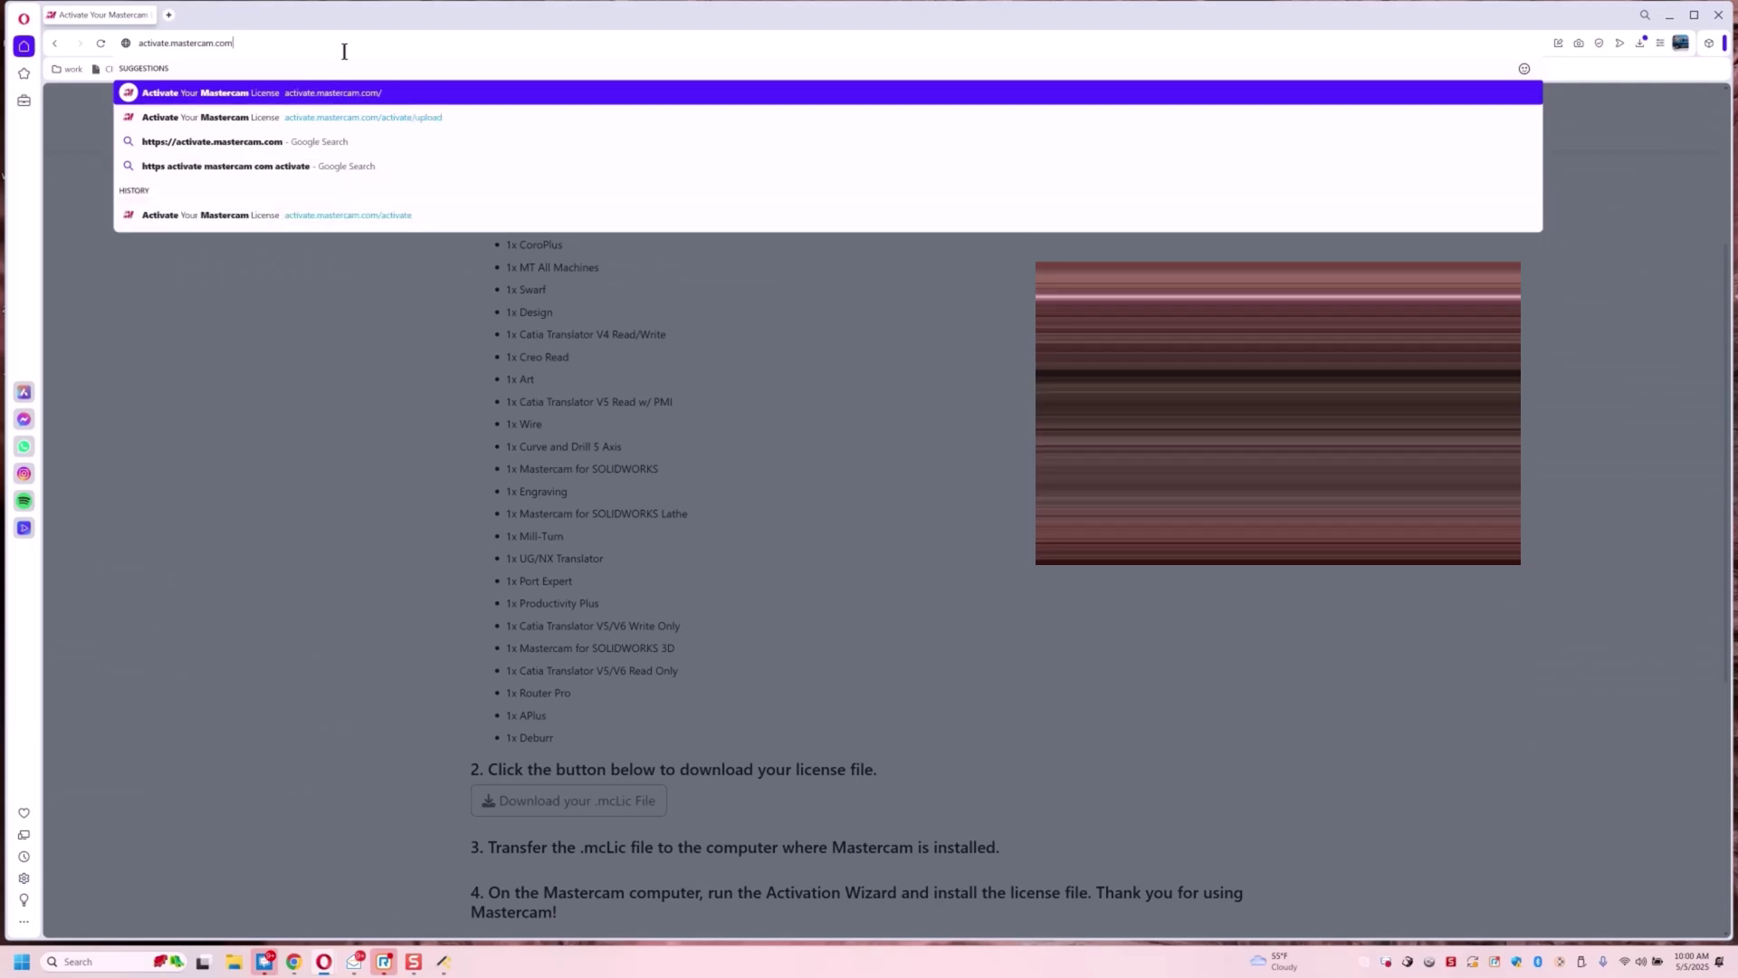
key(Return)
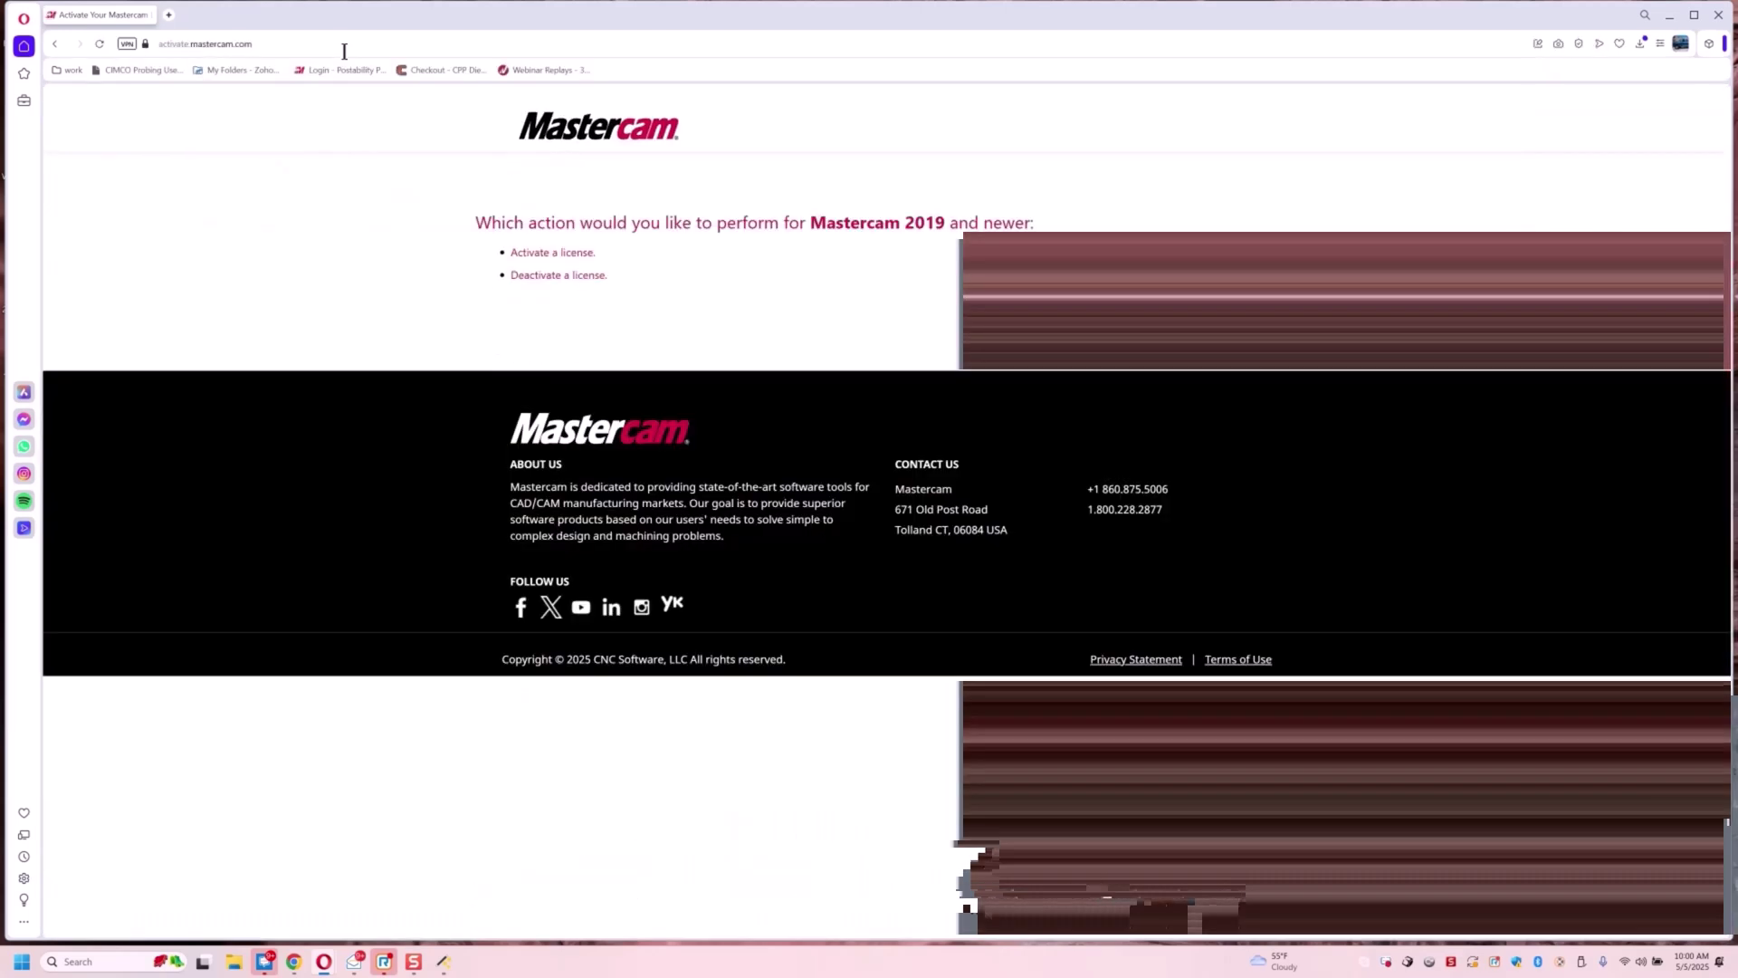
click(578, 276)
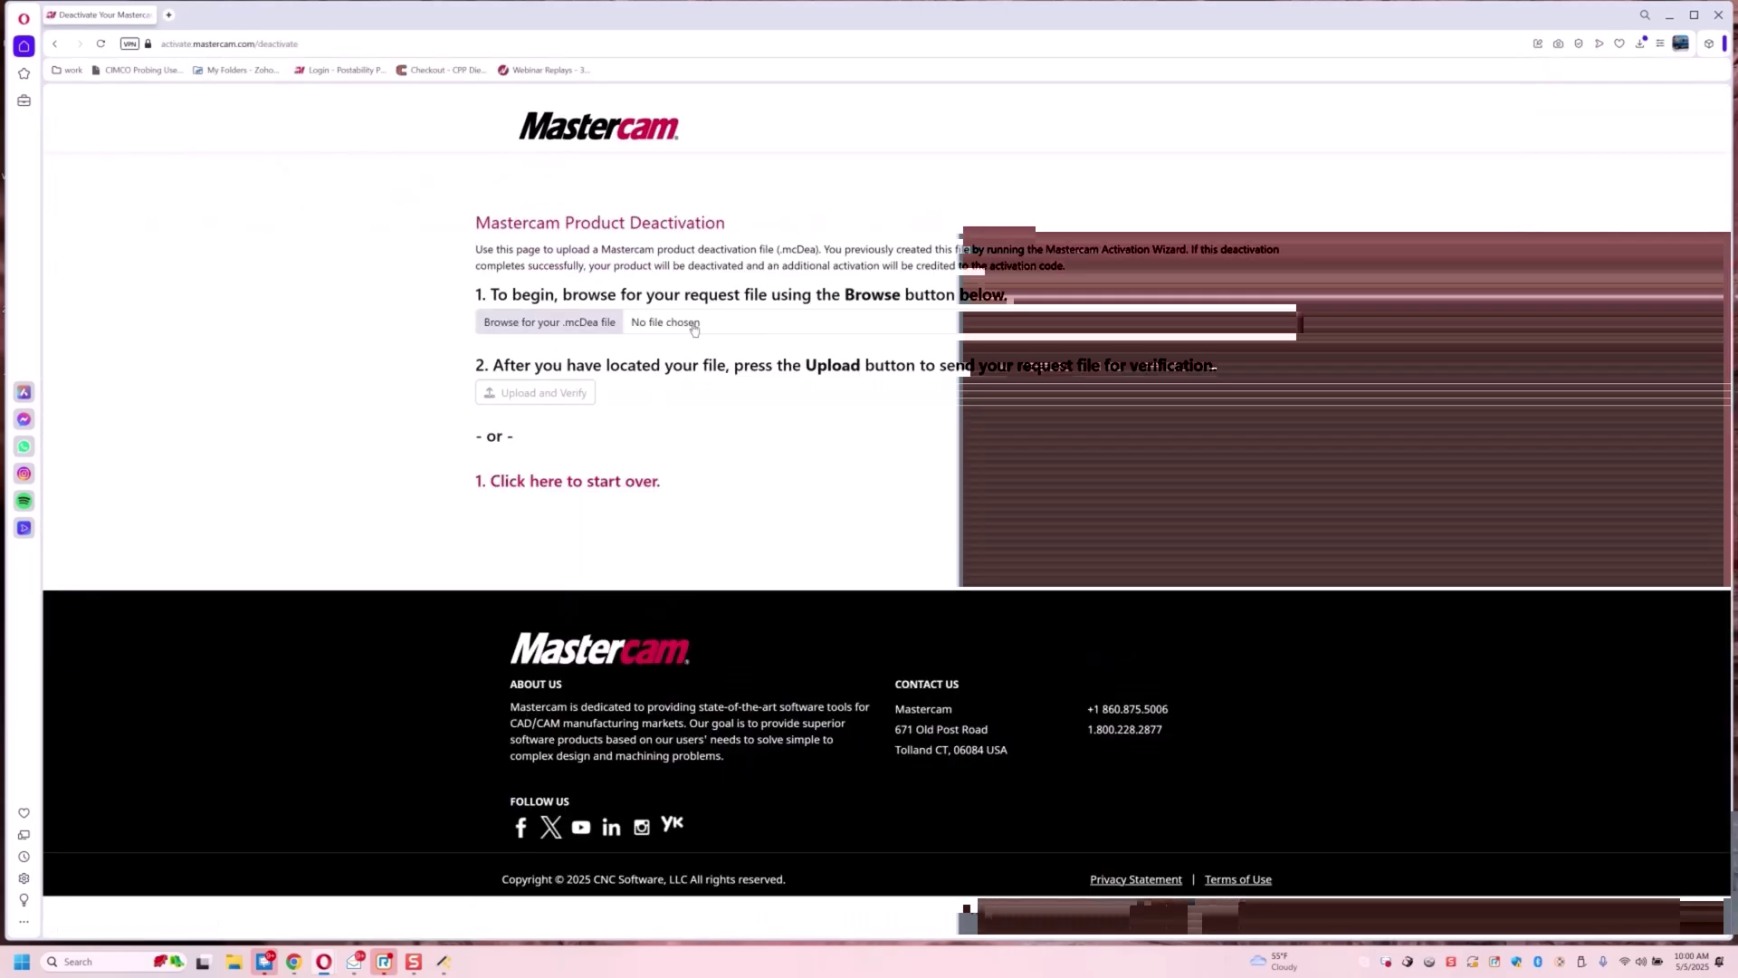
Upload the newest .mcDea2 request file from the Desktop and verify the license on activate.mastercam.com
click(569, 321)
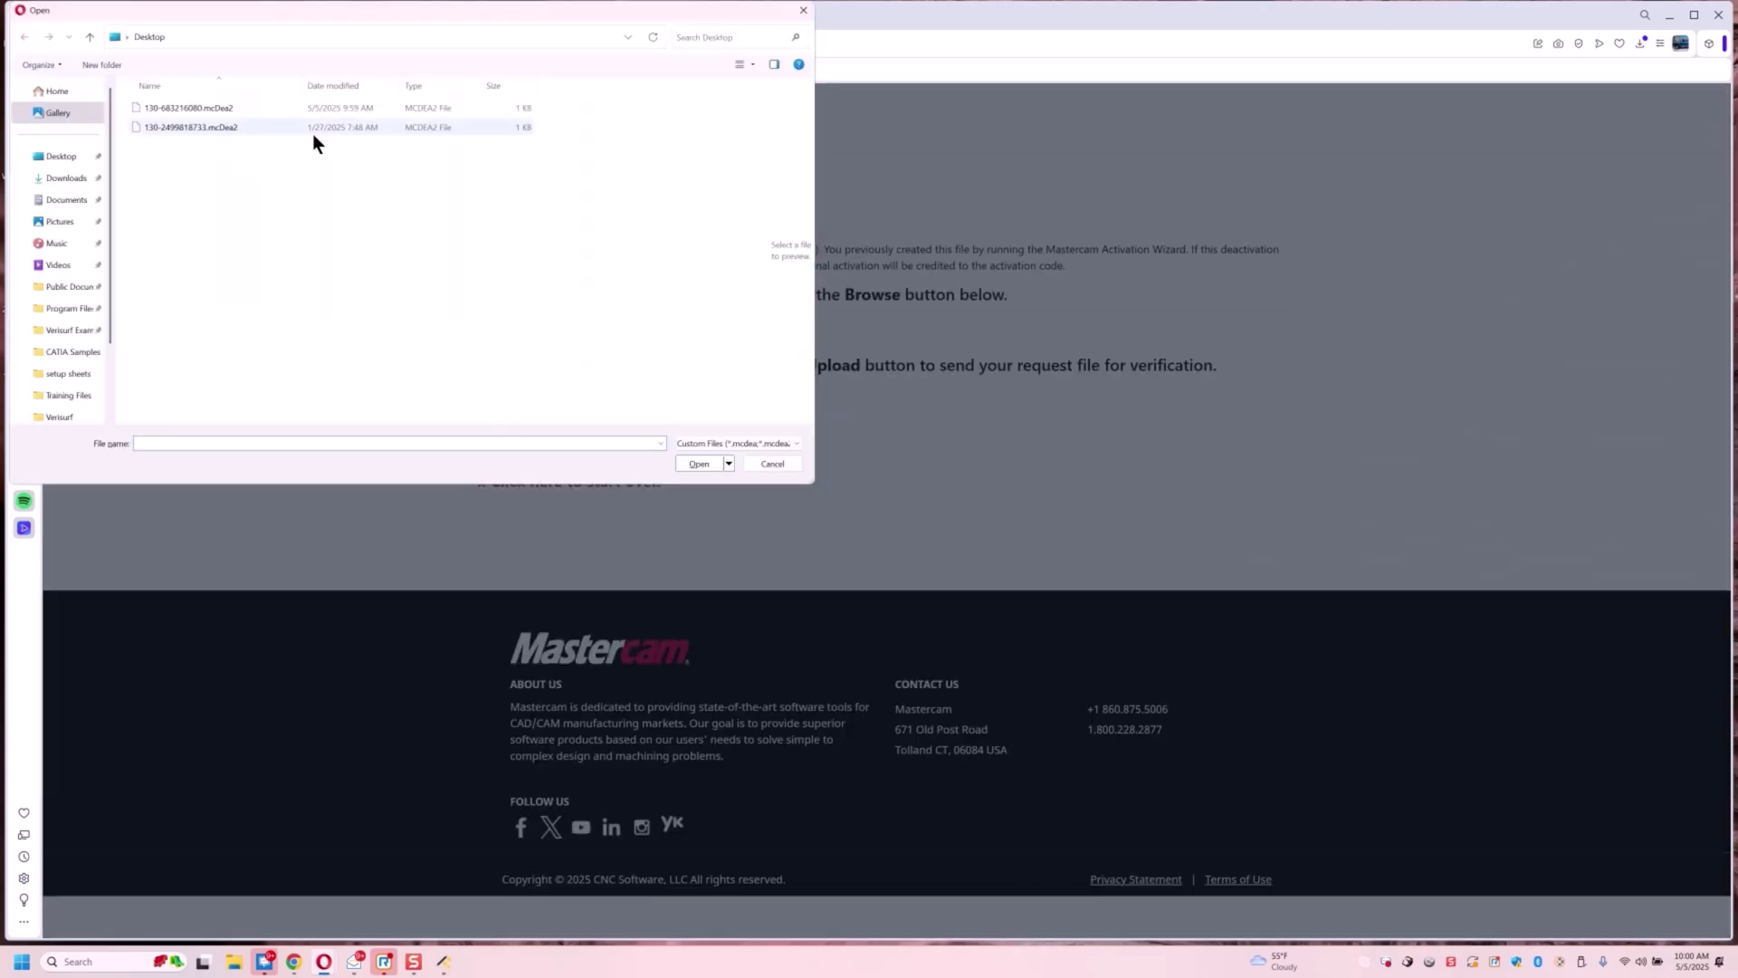
click(291, 111)
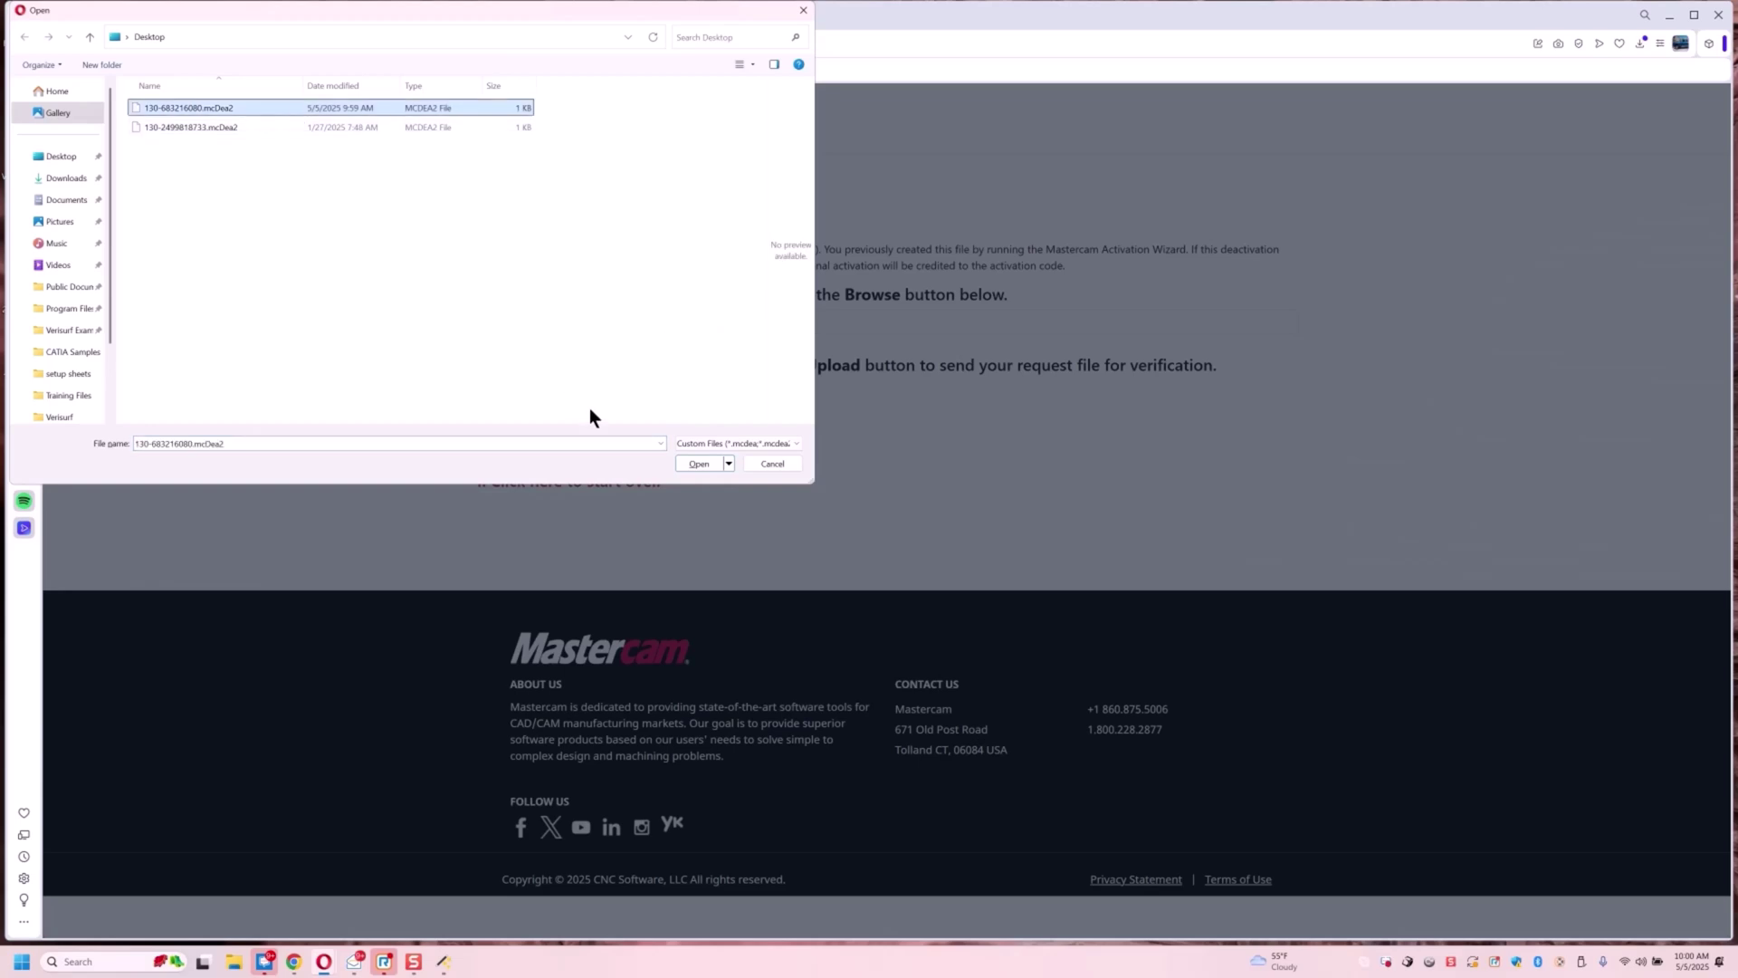
click(698, 463)
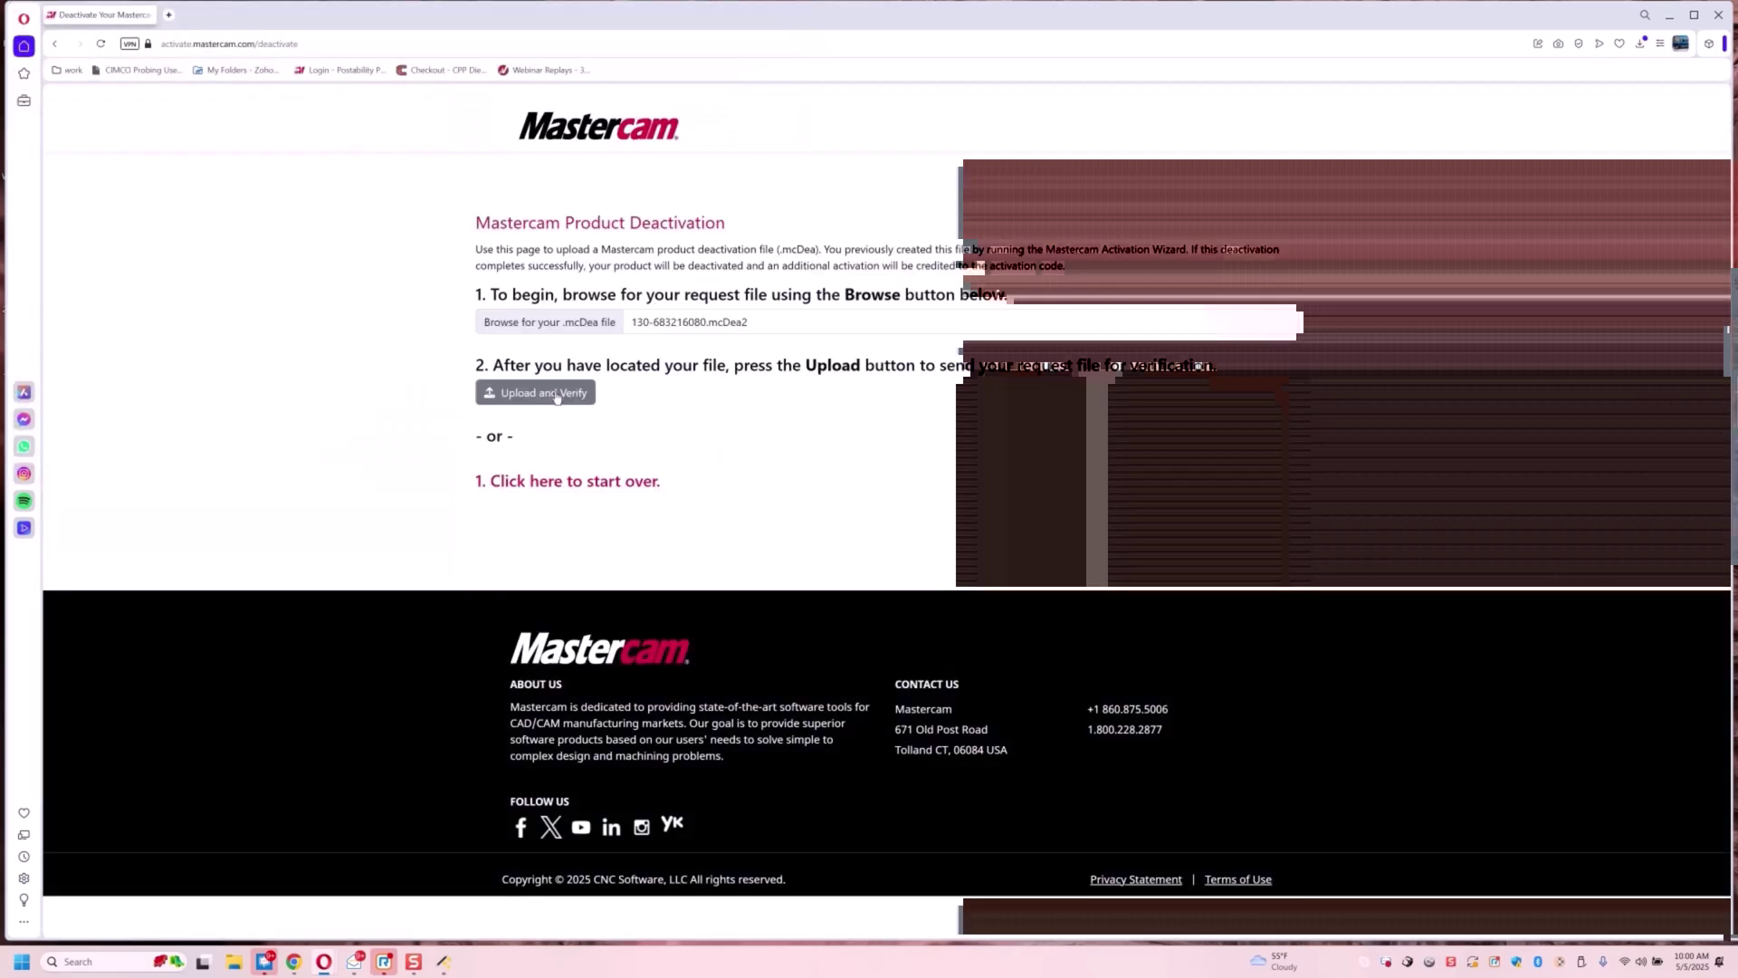
click(547, 396)
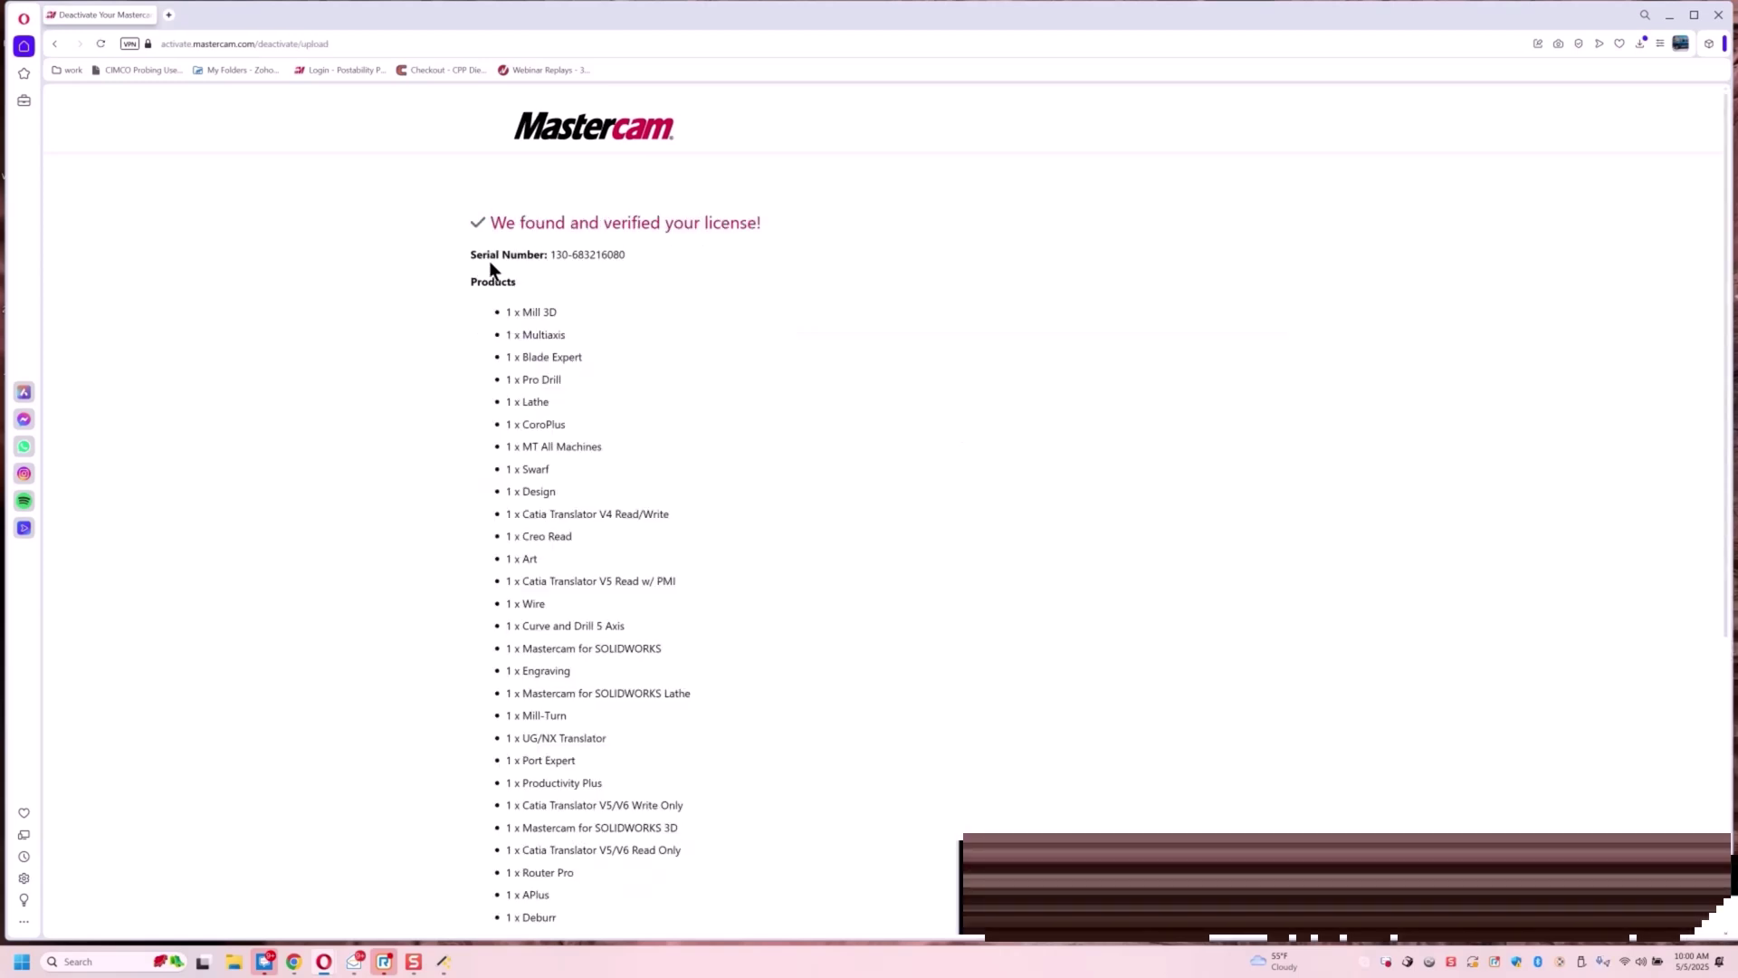
Confirm deactivation of the verified Mastercam products with the red 'Deactivate your license.' button
scroll(660, 335, down, 3)
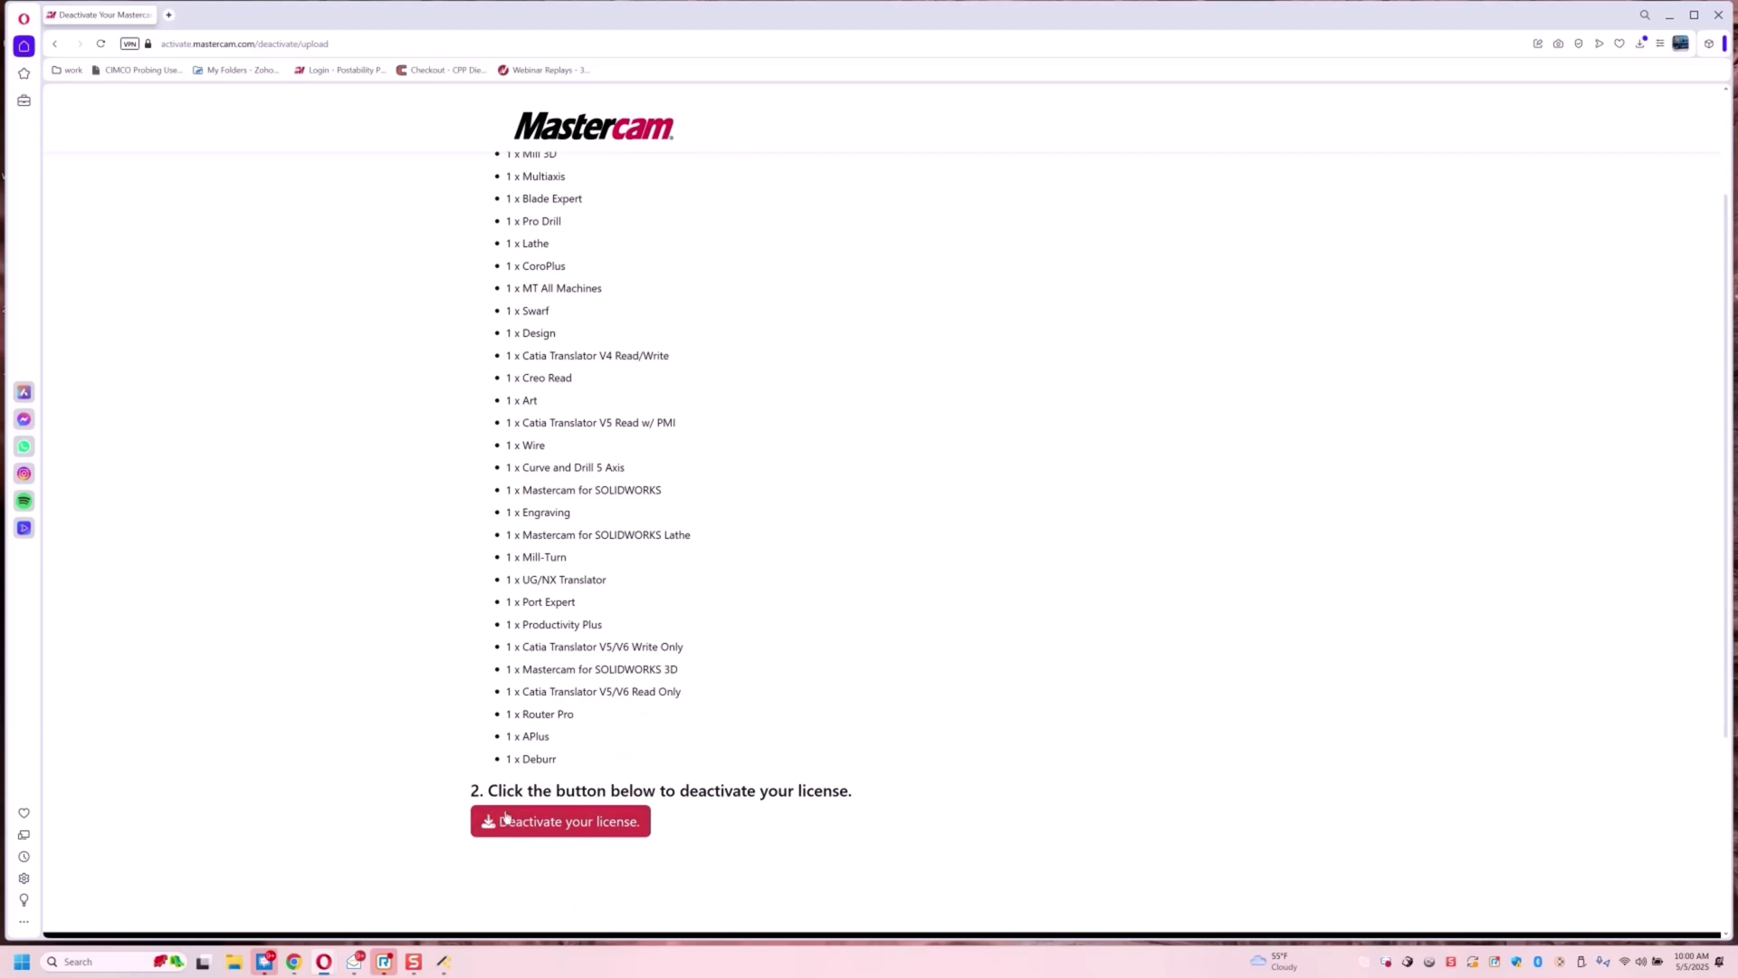
click(566, 818)
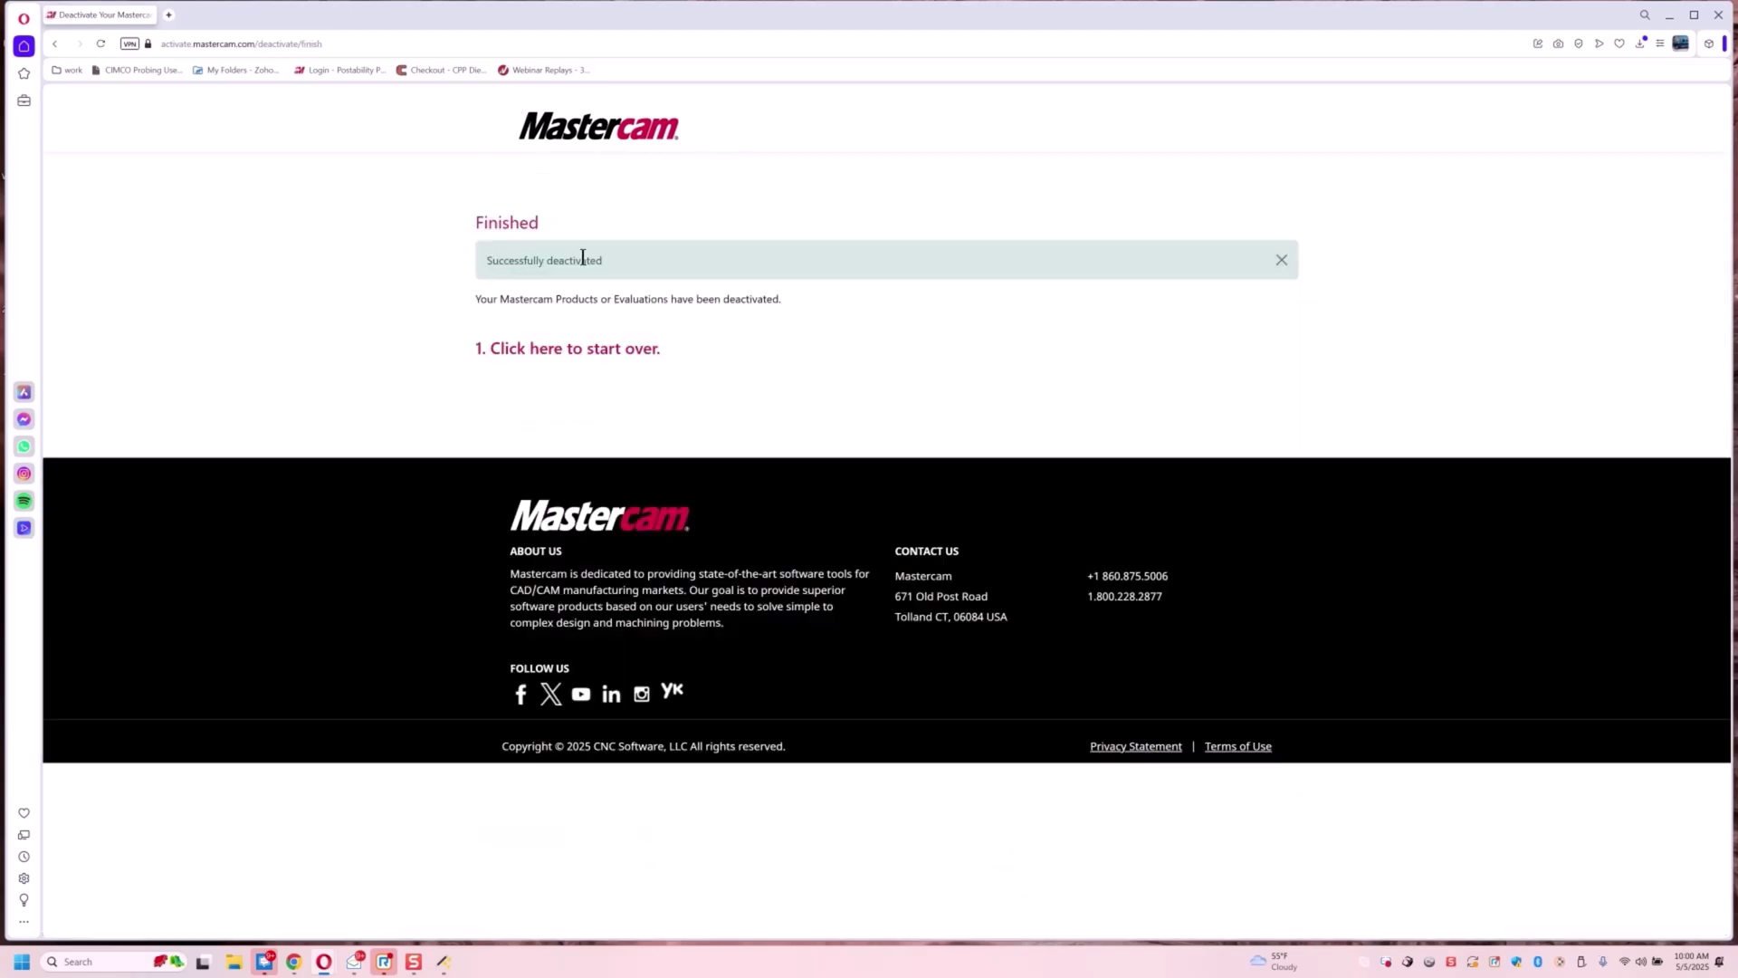